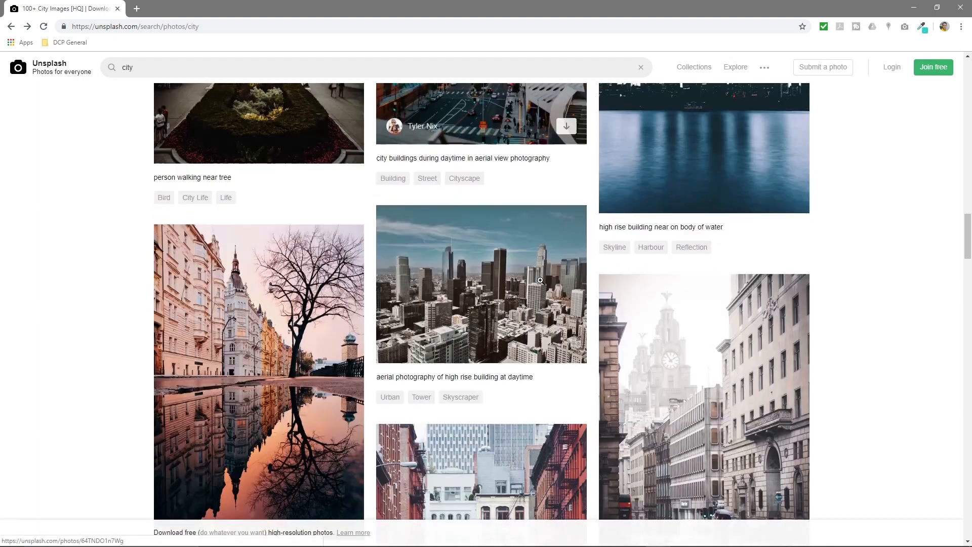
Browse the Unsplash city photo results and preview the harbour high-rise photo and the golden-hour cityscape.
scroll(557, 284, "up", 4)
left_click(718, 286)
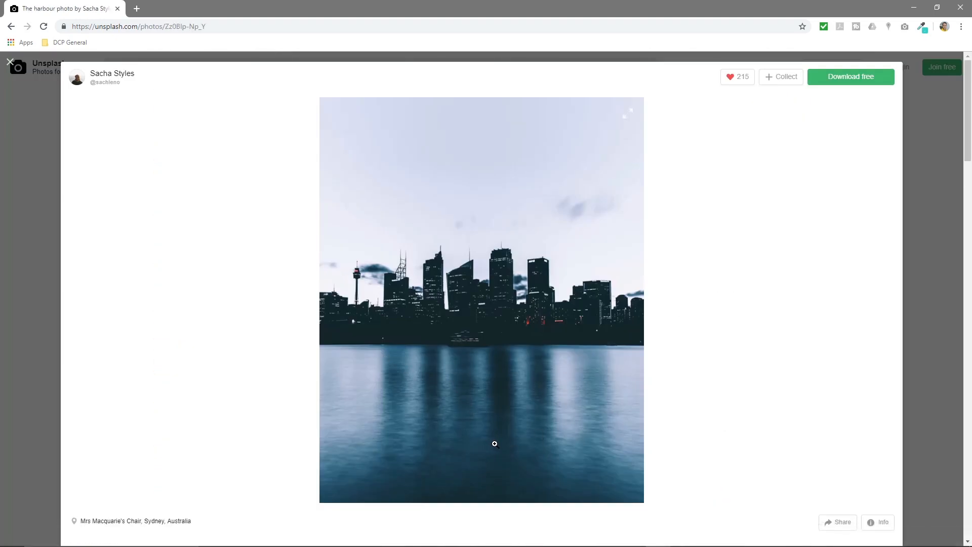
left_click(921, 340)
scroll(481, 333, "down", 5)
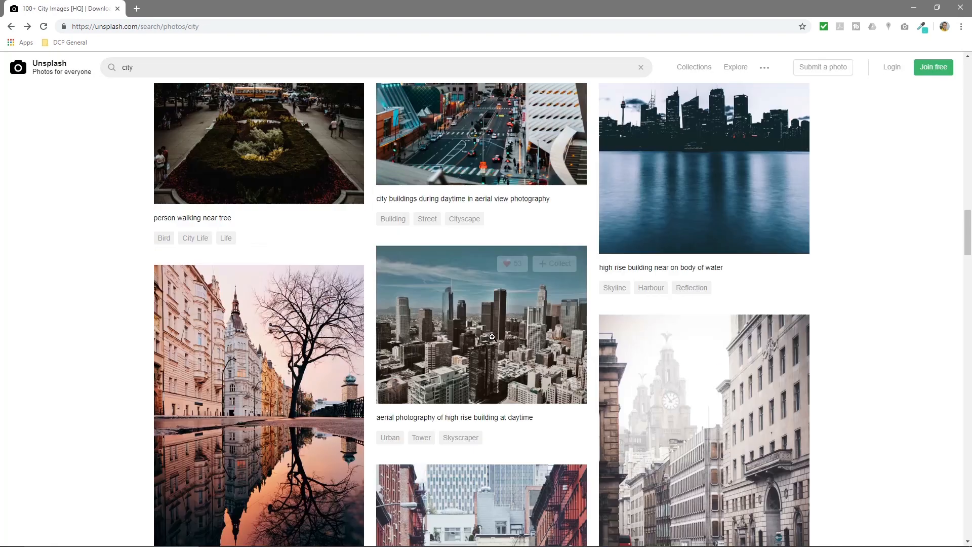
scroll(481, 333, "down", 9)
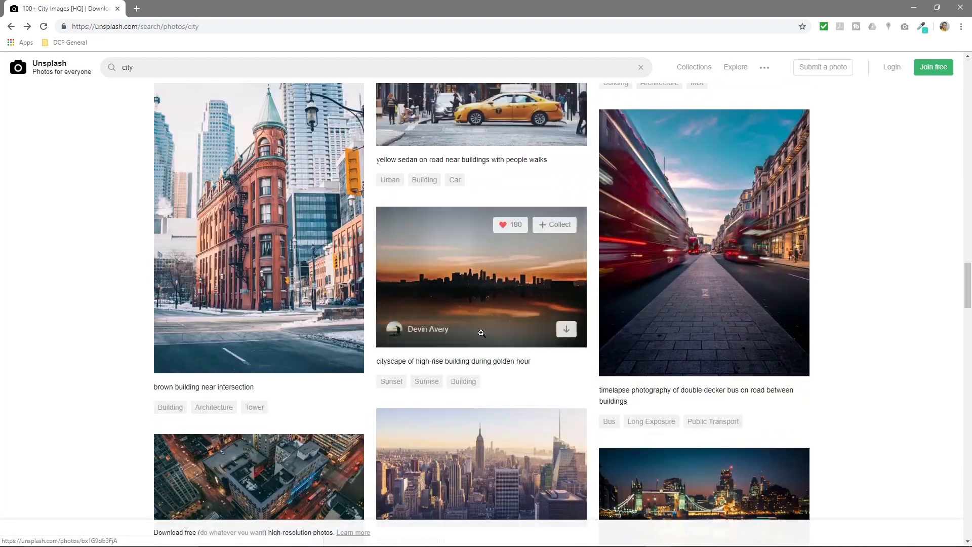
left_click(493, 304)
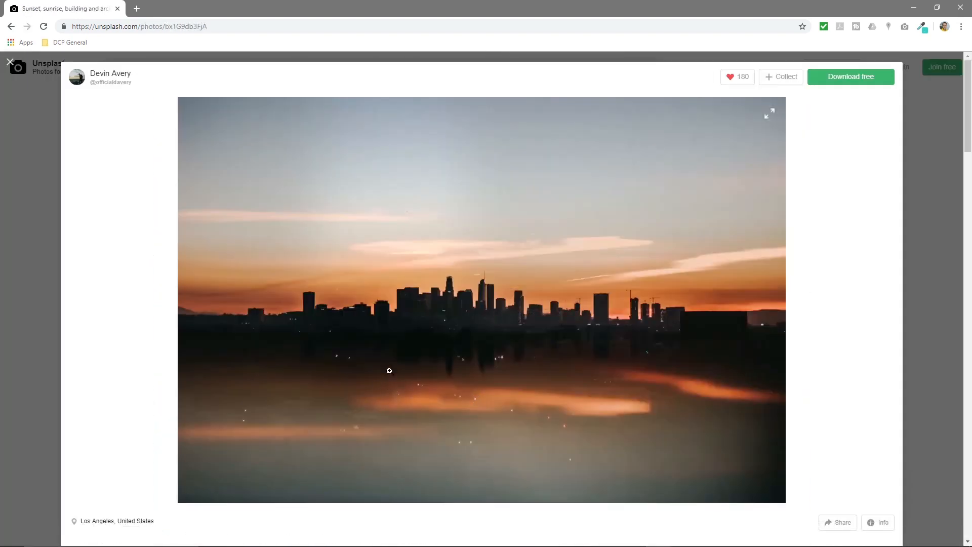
left_click(930, 334)
Find the photo described as "building beside body of water during night time" among the city results and download it for free.
scroll(552, 331, "down", 5)
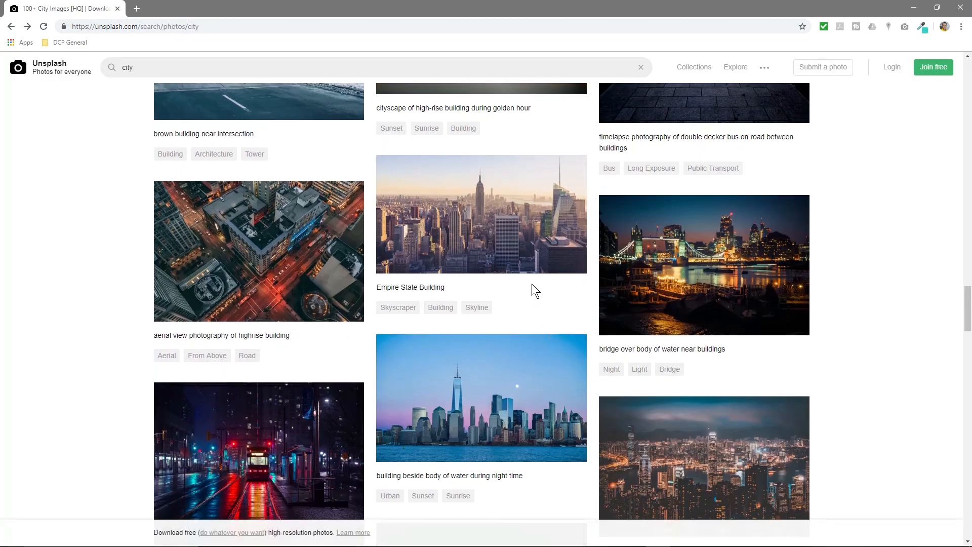
scroll(519, 318, "down", 2)
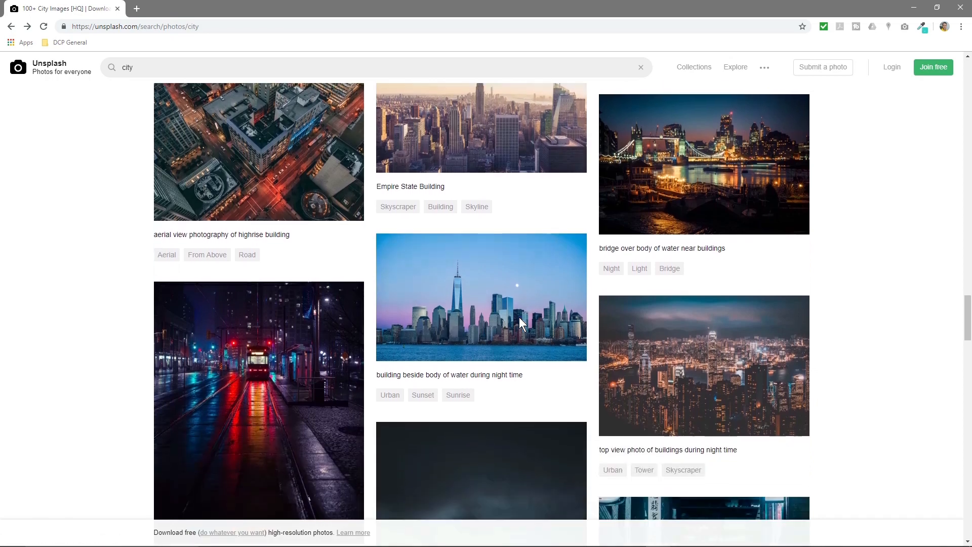
left_click(519, 316)
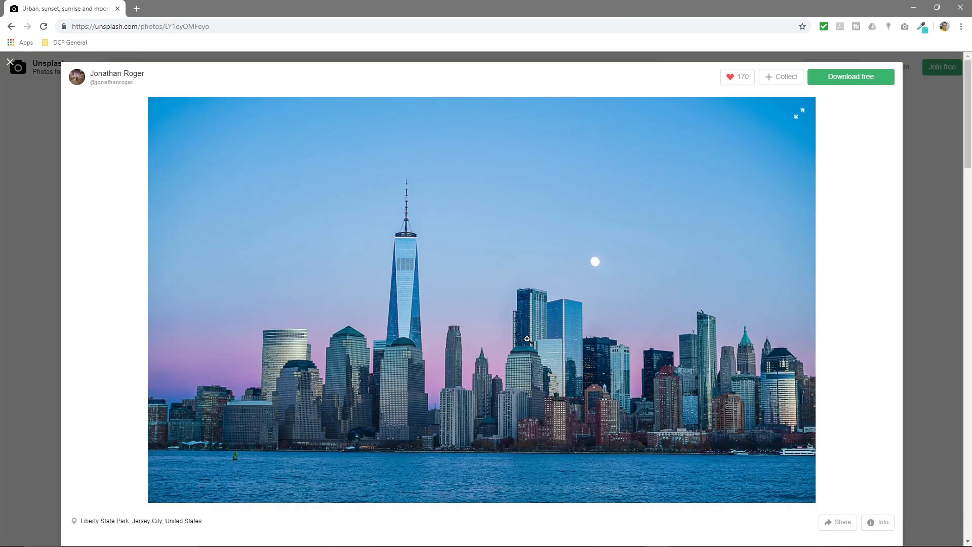
left_click(853, 84)
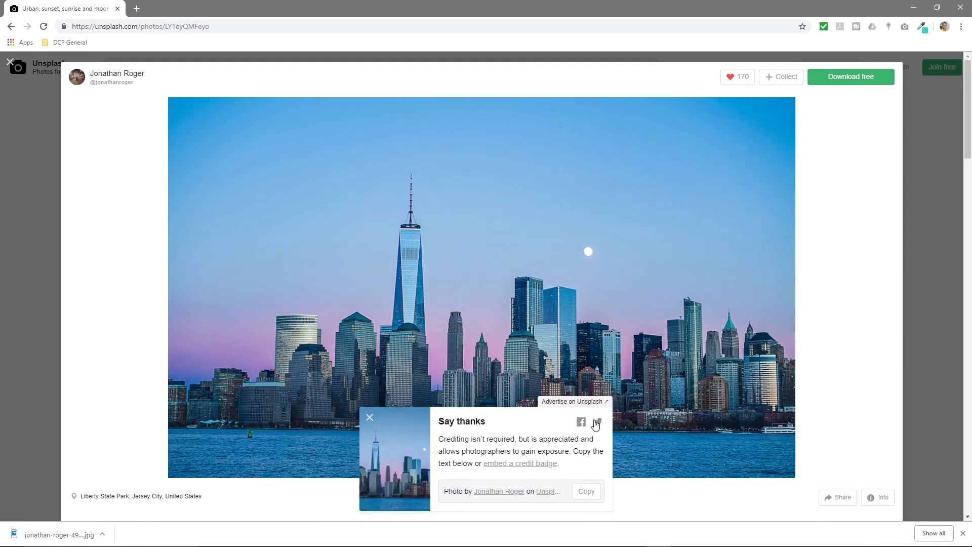
Move the downloaded skyline photo into the GIMP Tutorial folder on the desktop and close the browser.
left_click(159, 28)
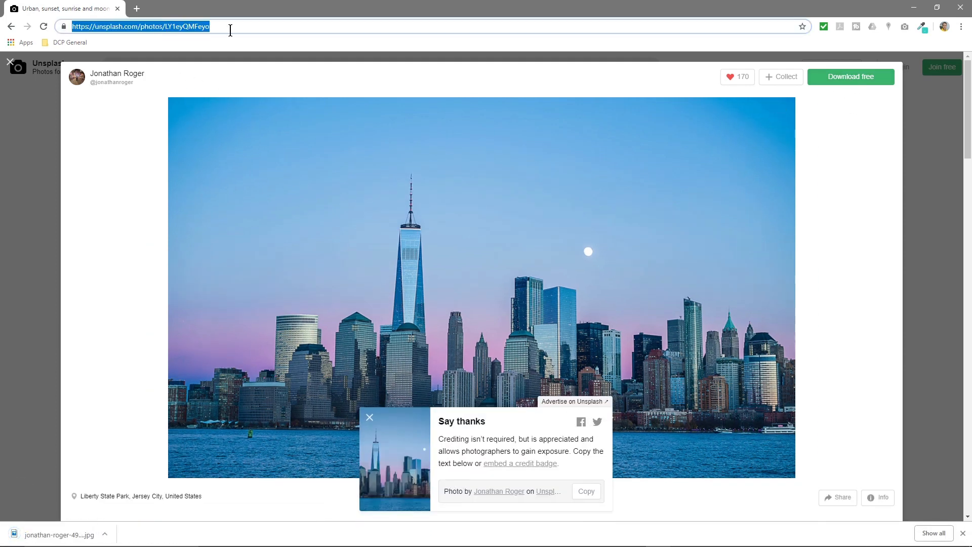
key("alt+Tab")
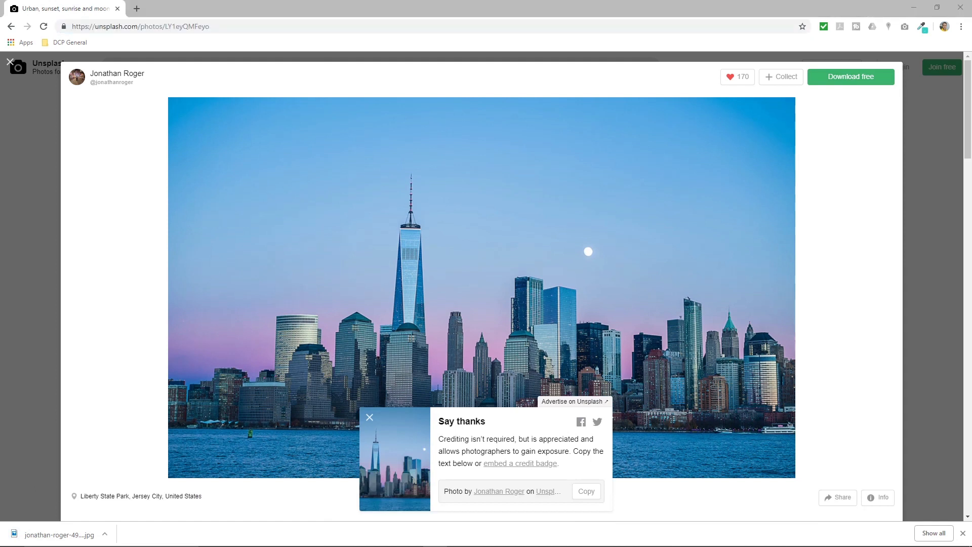
left_click_drag(717, 7, 1, 51)
left_click(867, 106)
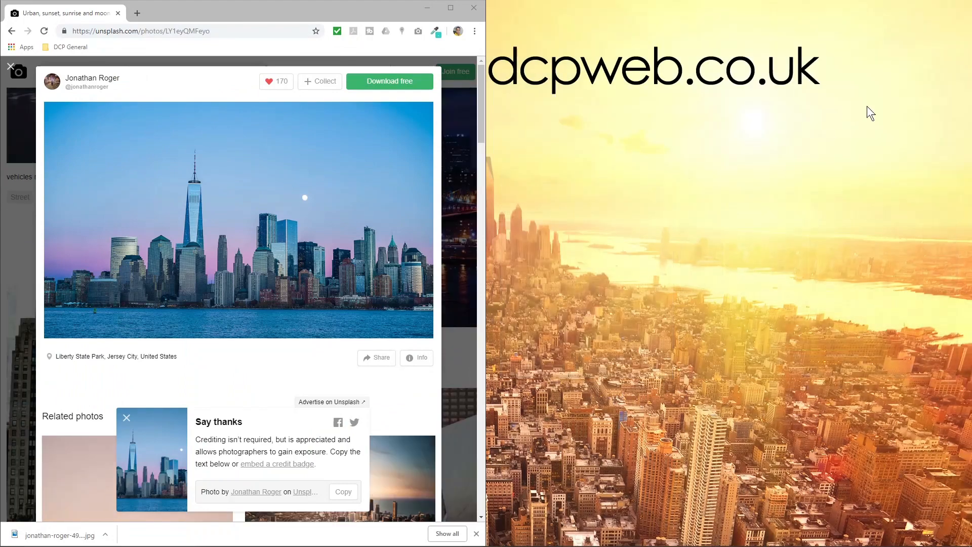
double_click(937, 38)
left_click_drag(681, 63, 752, 77)
left_click_drag(71, 535, 764, 306)
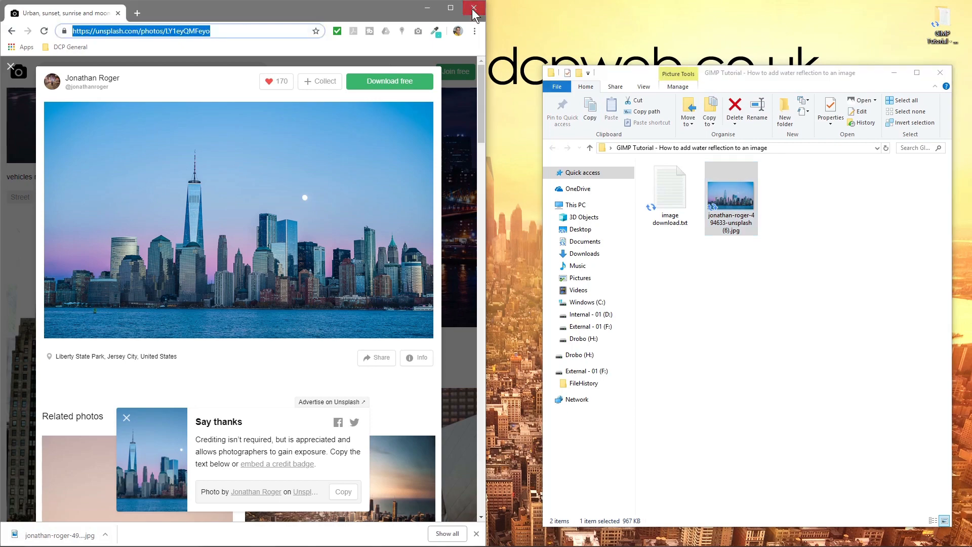
left_click(472, 9)
left_click_drag(761, 75, 971, 107)
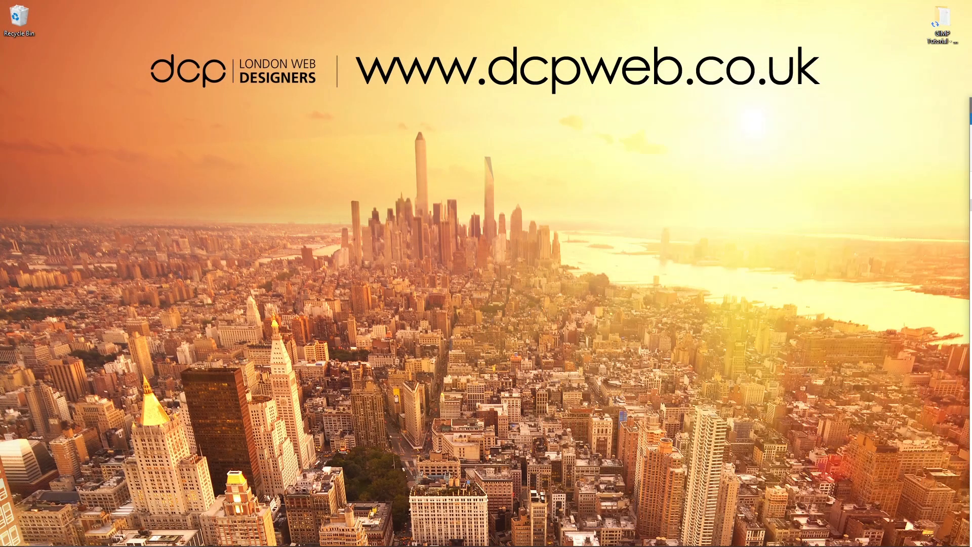
Switch to GIMP and open the skyline photo from the folder, keeping its embedded color profile and dismissing the GEGL Operation dialog.
left_click(409, 537)
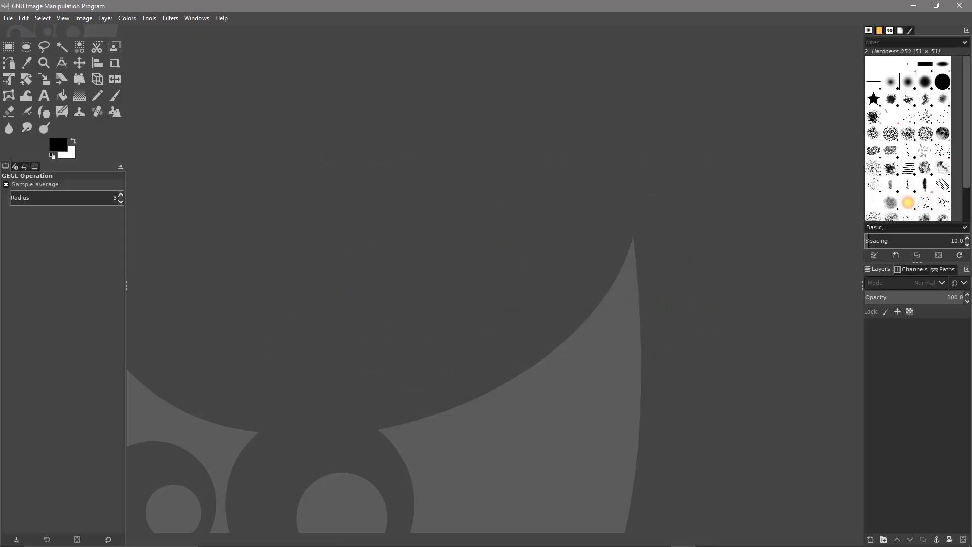
left_click_drag(971, 101, 816, 86)
left_click_drag(464, 231, 571, 226)
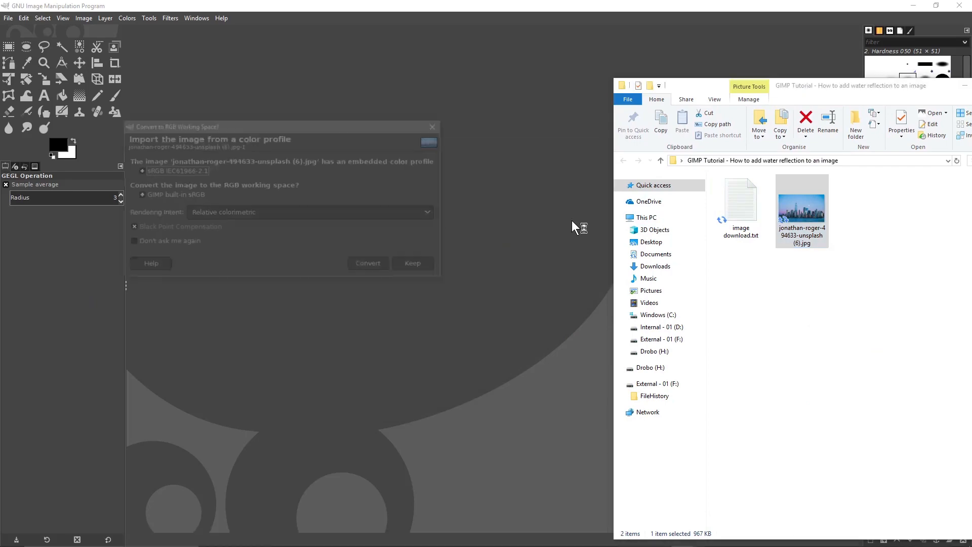
left_click(413, 265)
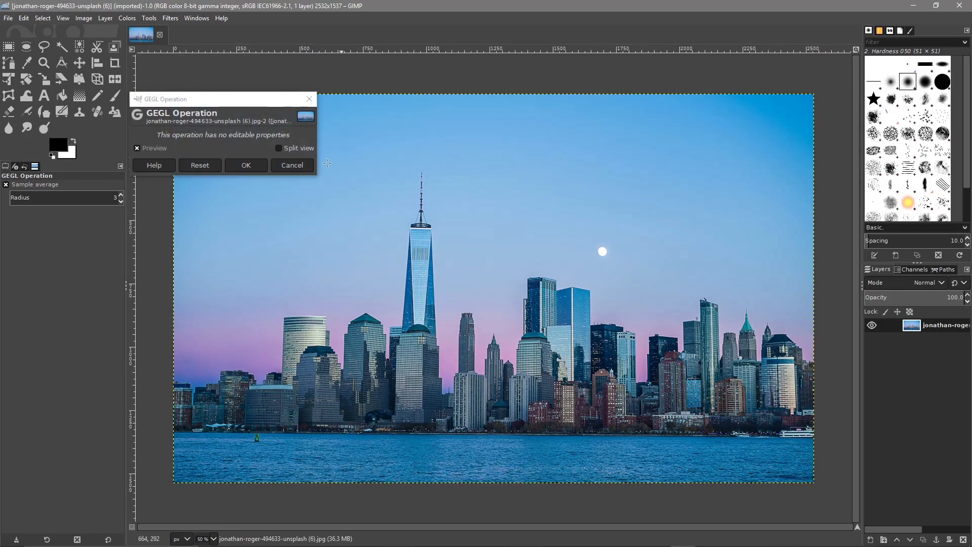
left_click(301, 166)
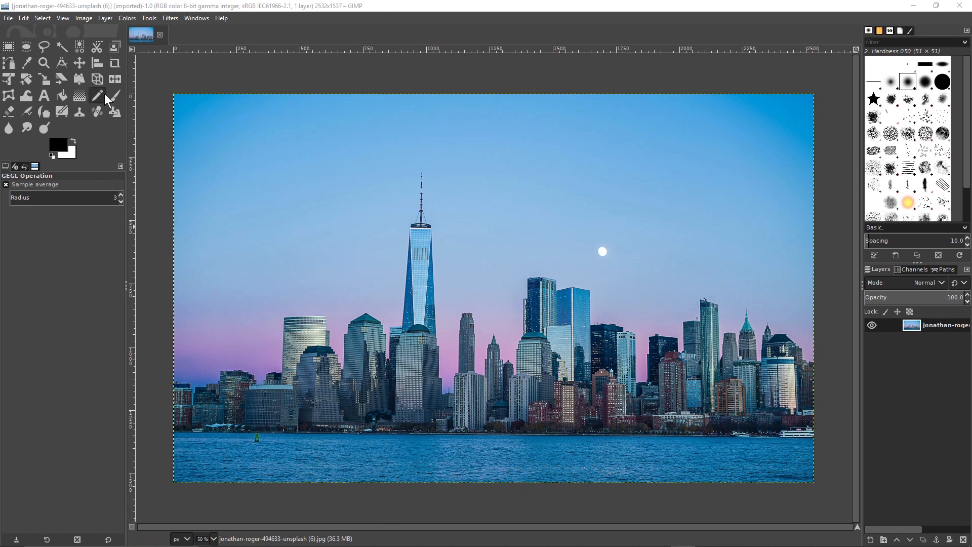
Draw a full-width crop area from the image's upper-left corner to the base of the buildings, about 2532 × 1294 px.
left_click(114, 64)
left_click_drag(172, 94, 822, 422)
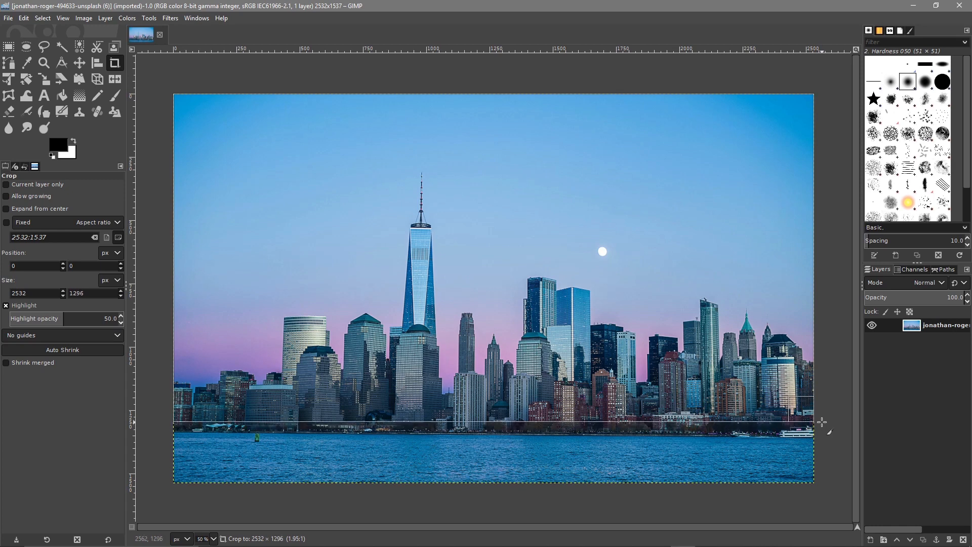
left_click_drag(822, 422, 823, 421)
left_click_drag(823, 421, 822, 421)
Examine the crop boundary along the base of the buildings across the full width of the skyline.
scroll(362, 433, "up", 4)
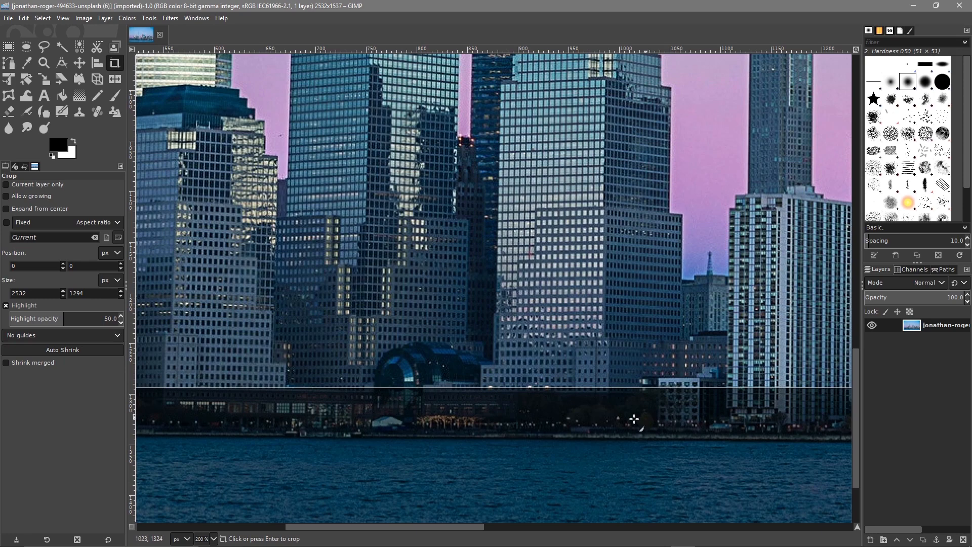
scroll(647, 417, "down", 2)
left_click_drag(703, 439, 278, 423)
left_click_drag(810, 324, 512, 331)
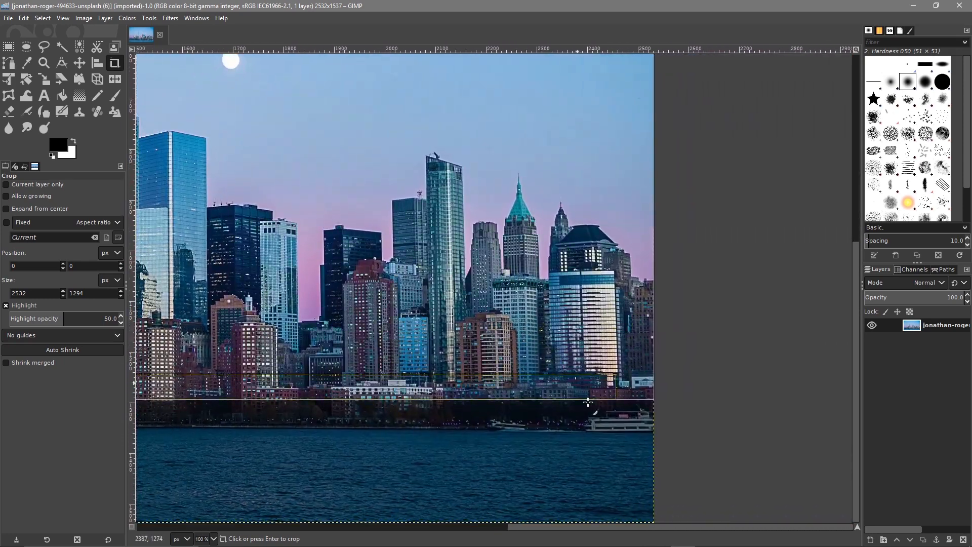
left_click_drag(406, 434, 734, 356)
left_click_drag(324, 390, 554, 392)
scroll(425, 379, "down", 2)
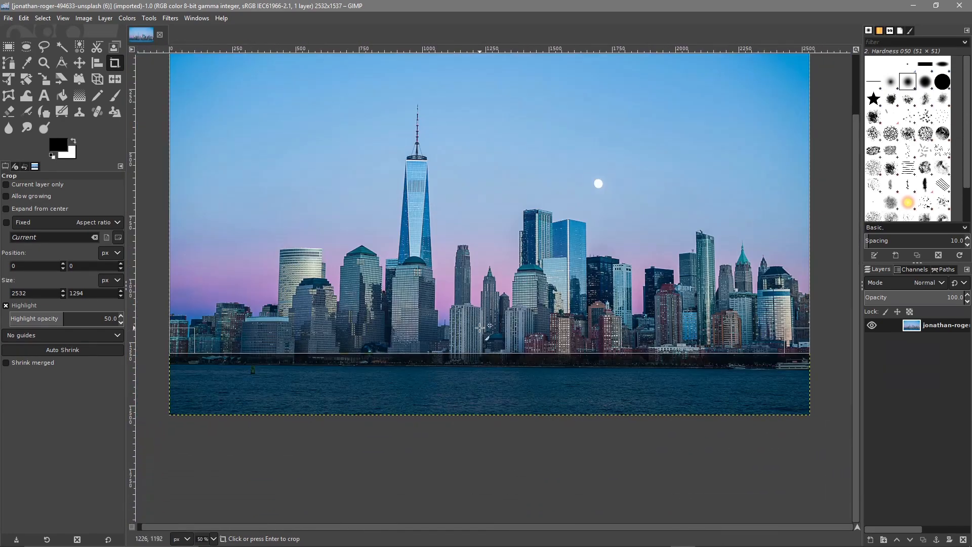
scroll(479, 327, "down", 2)
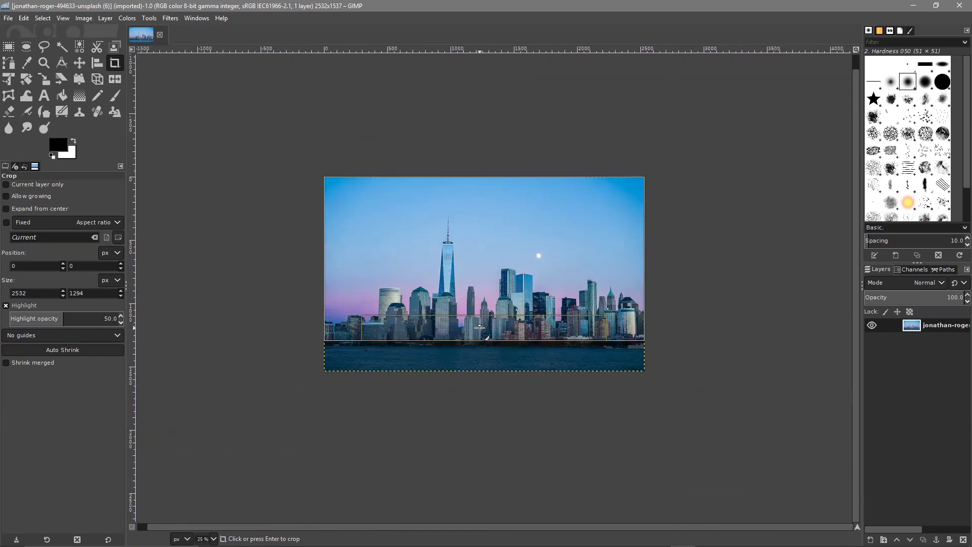
scroll(480, 327, "up", 2)
scroll(479, 327, "up", 1)
scroll(479, 328, "down", 1)
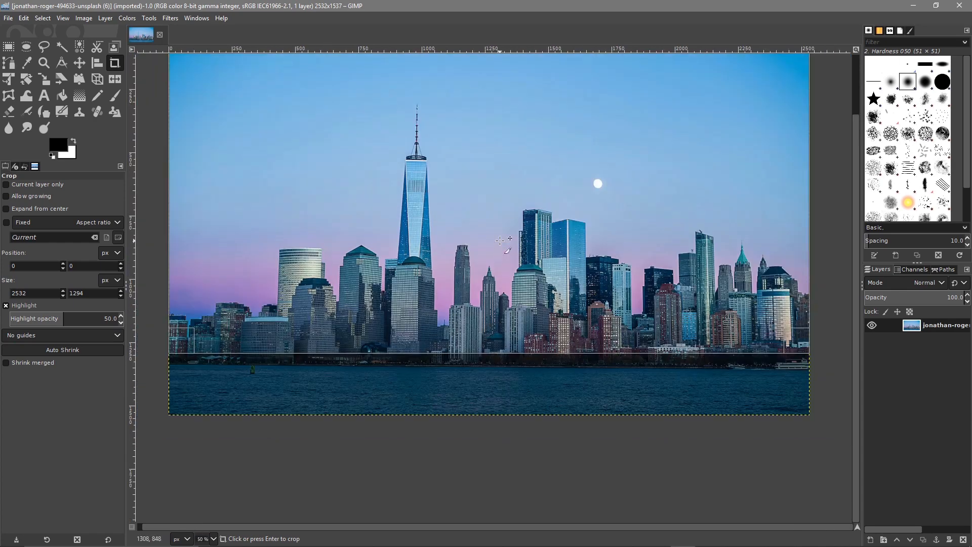
left_click_drag(500, 240, 506, 310)
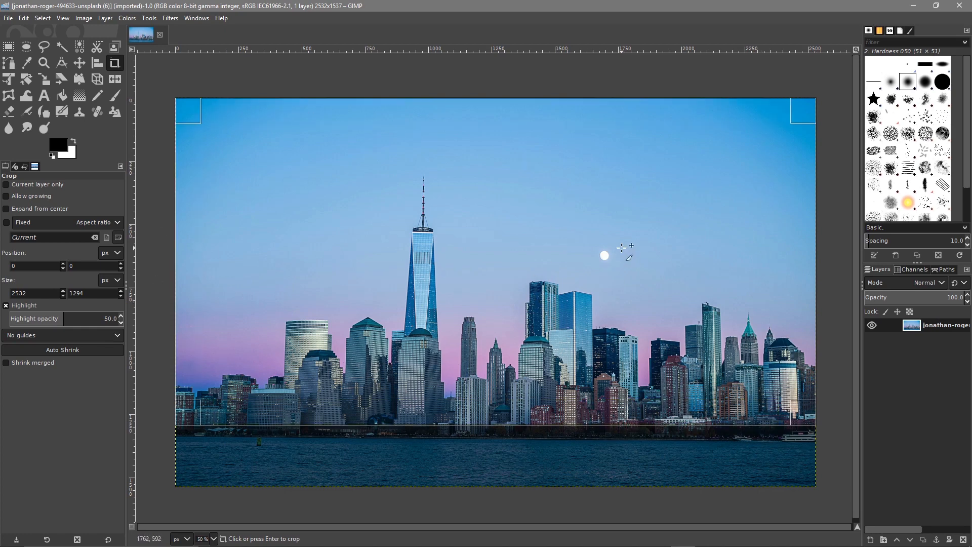
Apply the crop to remove the water and shoreline below the buildings.
left_click(622, 247)
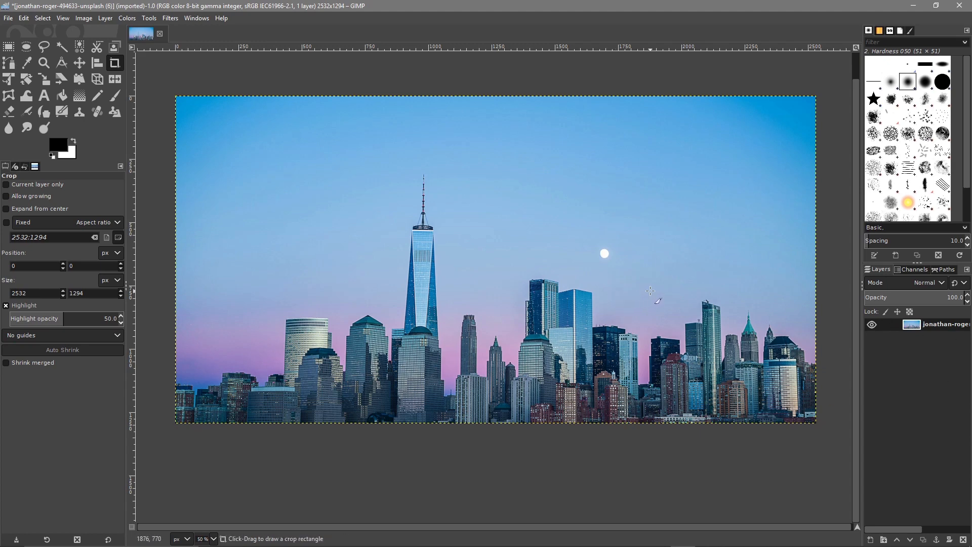
scroll(650, 290, "down", 1)
left_click_drag(652, 292, 606, 258)
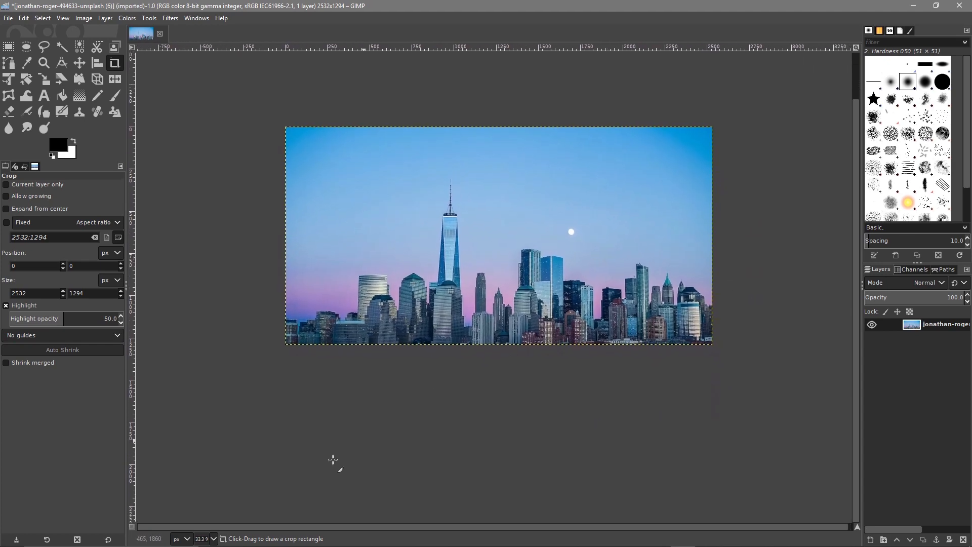
left_click(213, 538)
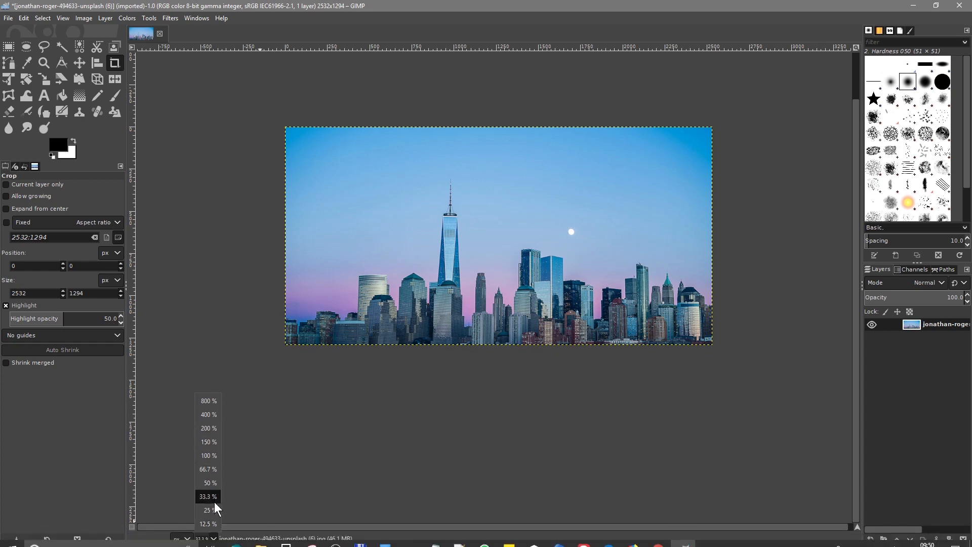
left_click(211, 510)
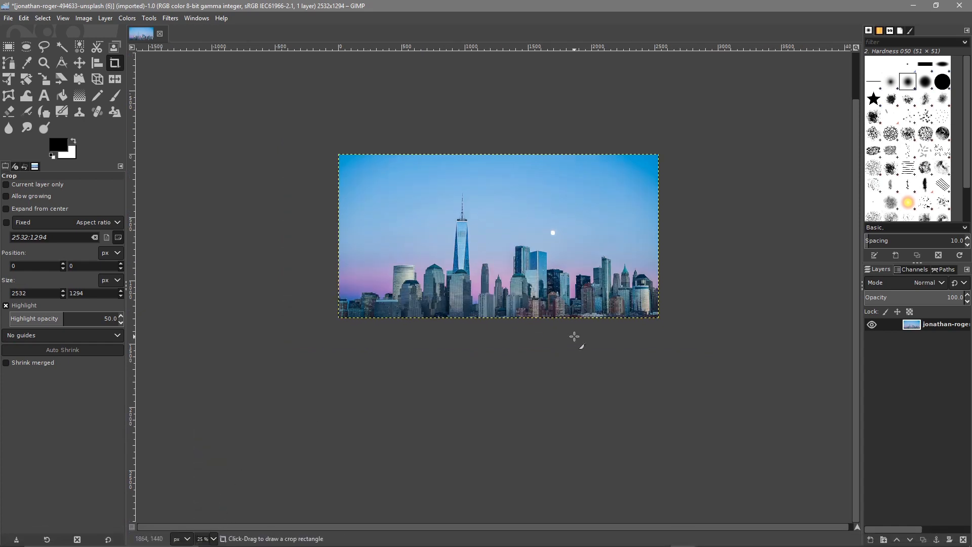
scroll(573, 331, "up", 1)
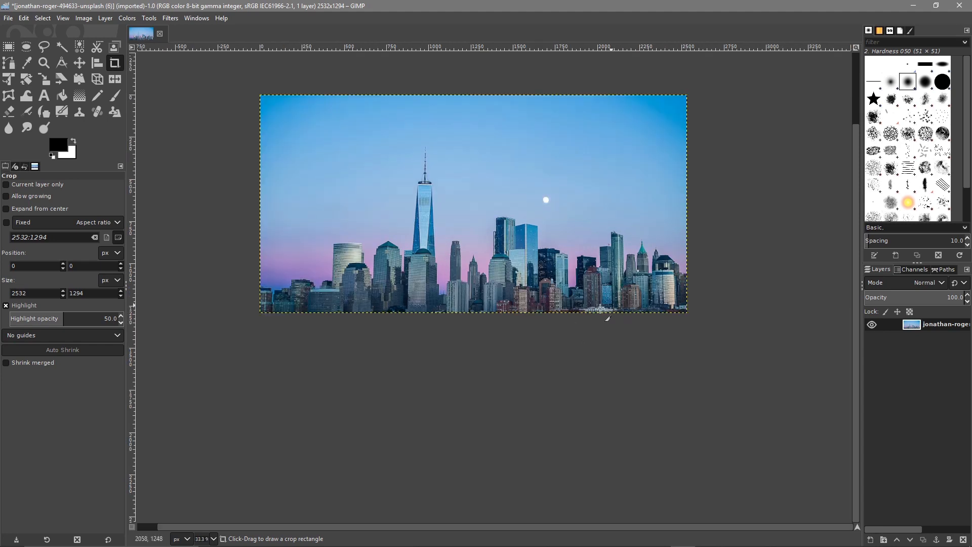
left_click_drag(544, 360, 555, 351)
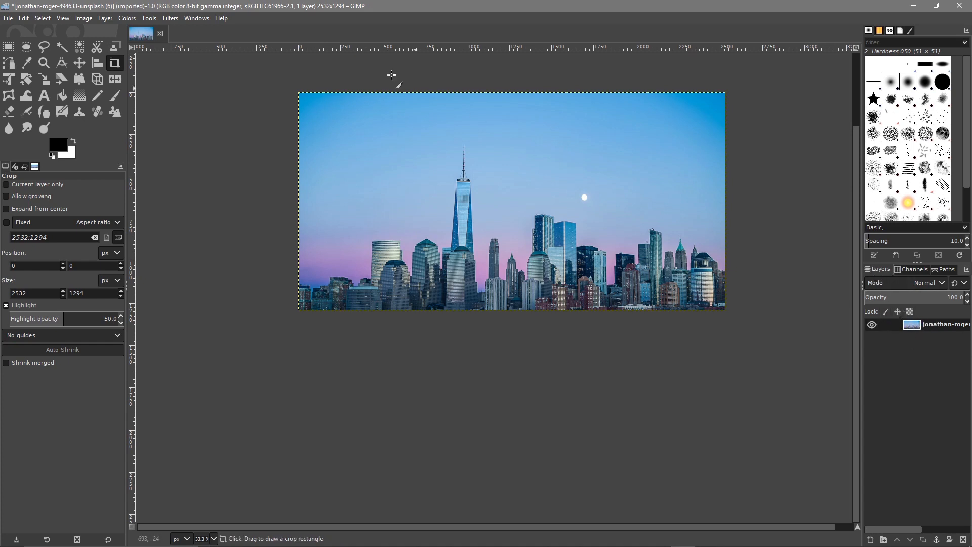
left_click(198, 19)
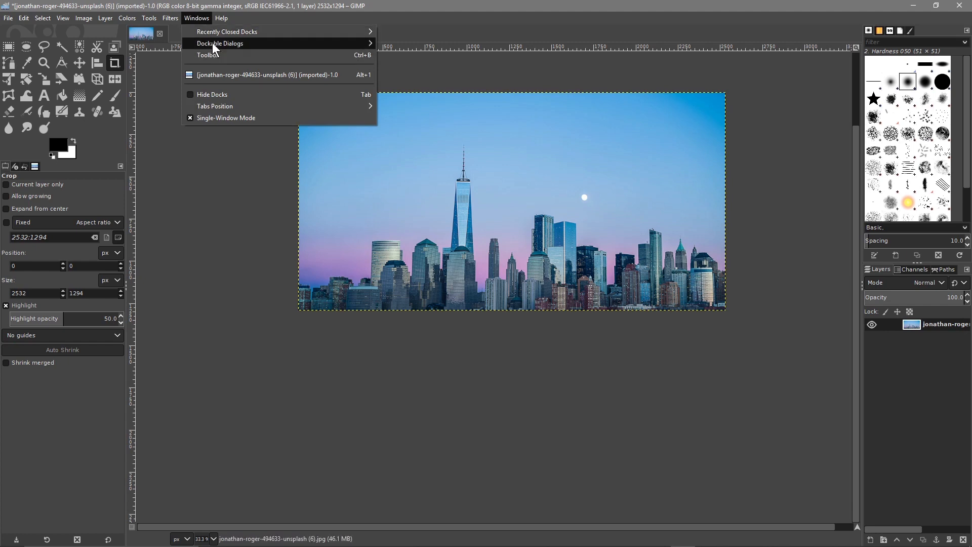
mouse_move(213, 44)
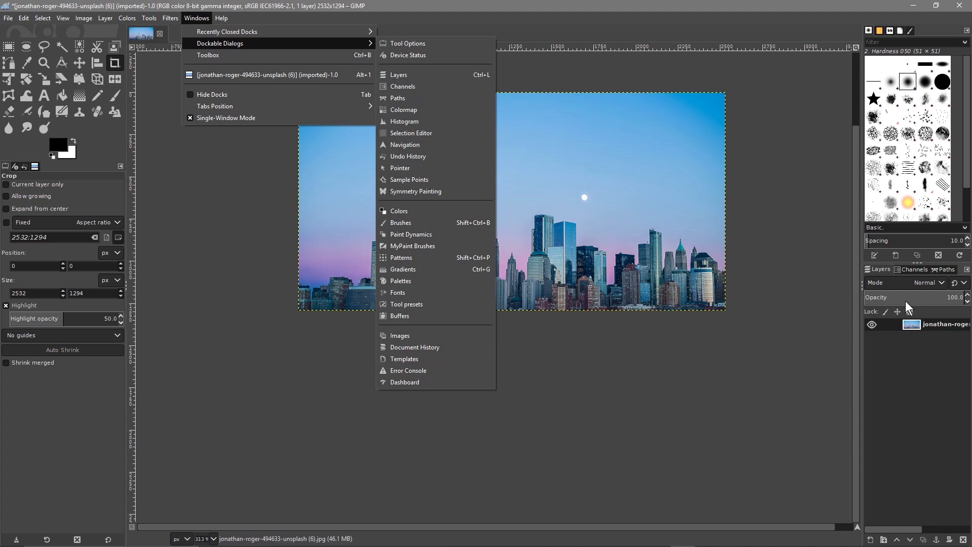
left_click(924, 328)
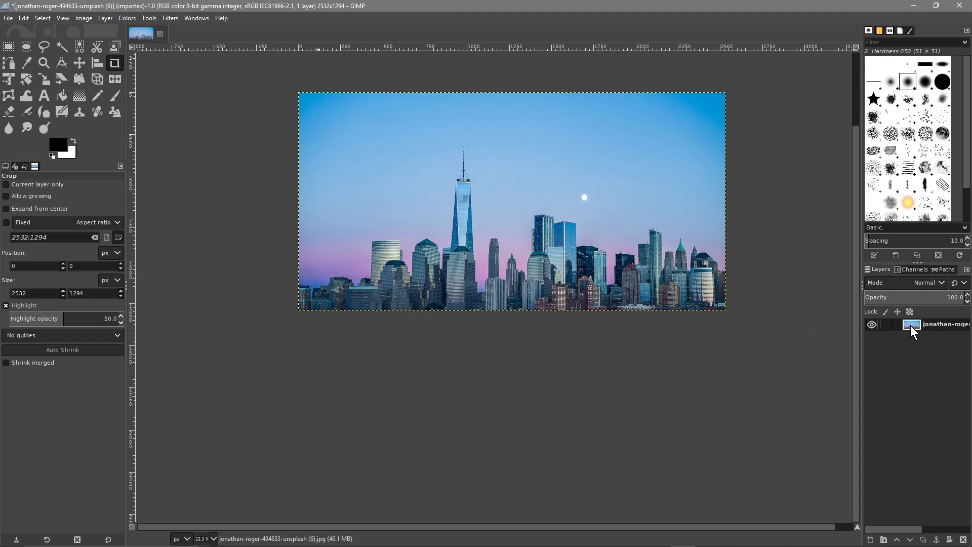
Duplicate the skyline photo layer.
right_click(910, 325)
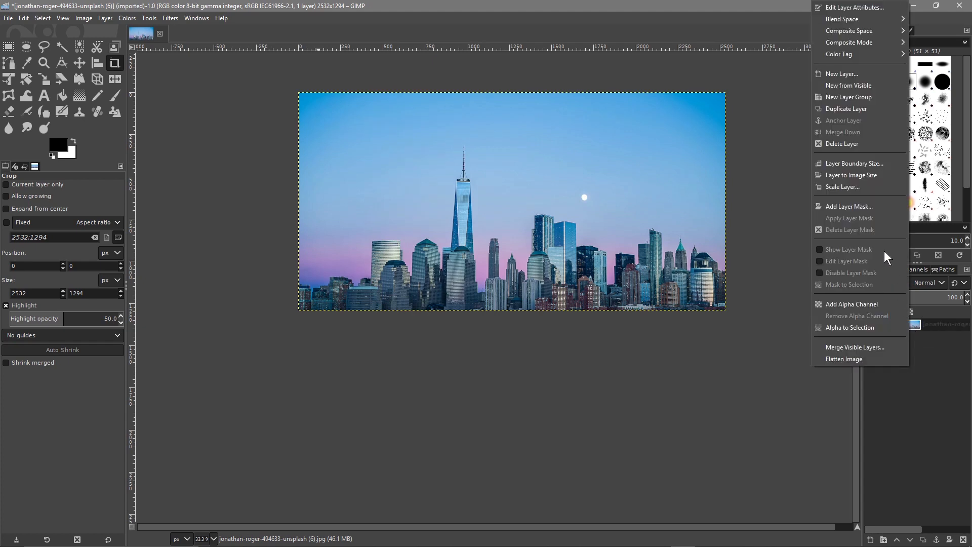
left_click(854, 107)
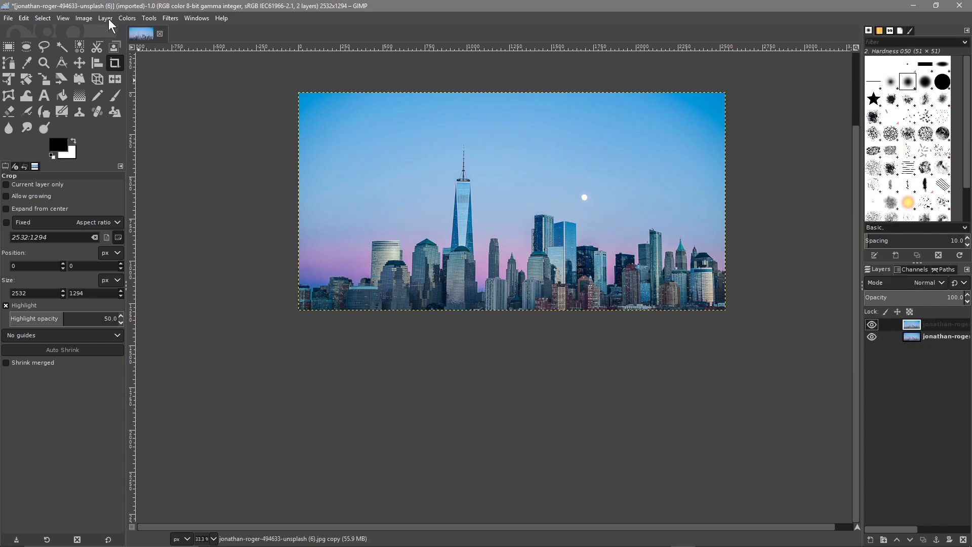
Open the canvas size settings and copy the canvas height value.
left_click(84, 18)
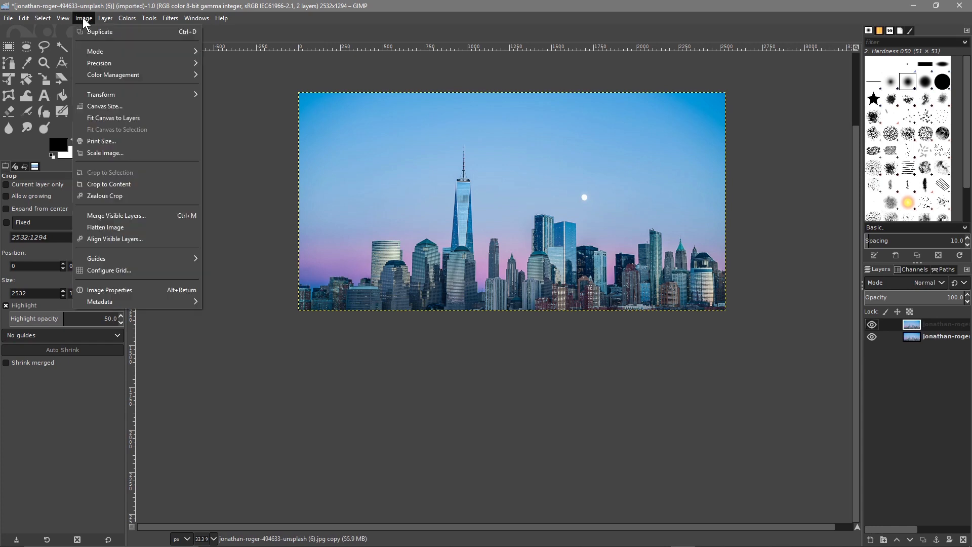
left_click(111, 105)
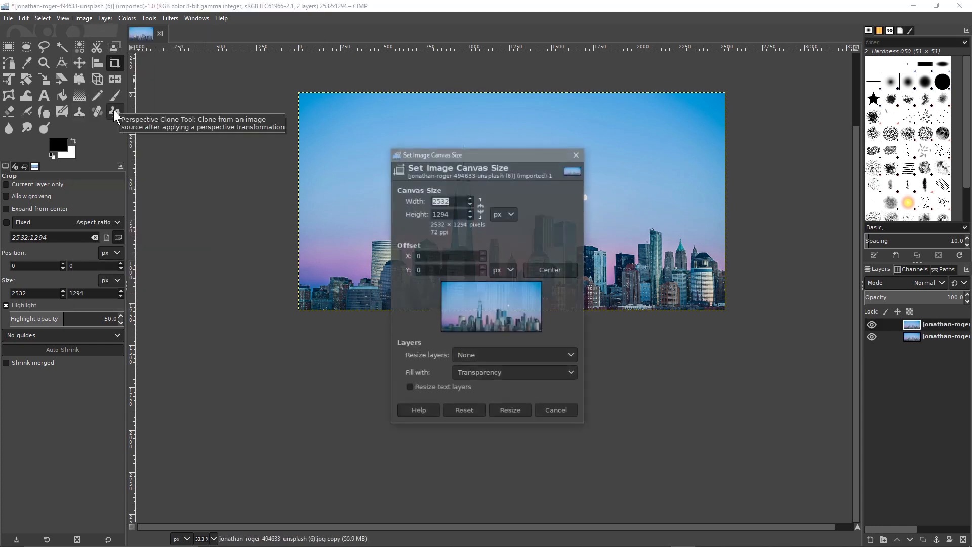
double_click(441, 214)
key("ctrl+c")
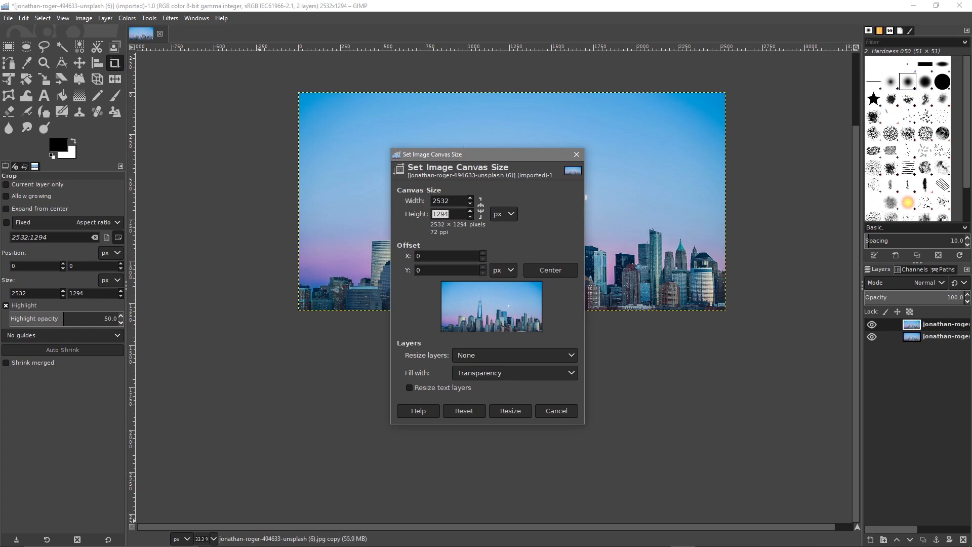
Switch to Calculator, multiply the copied height by 2, copy the result and close Calculator.
key("super")
left_click(286, 538)
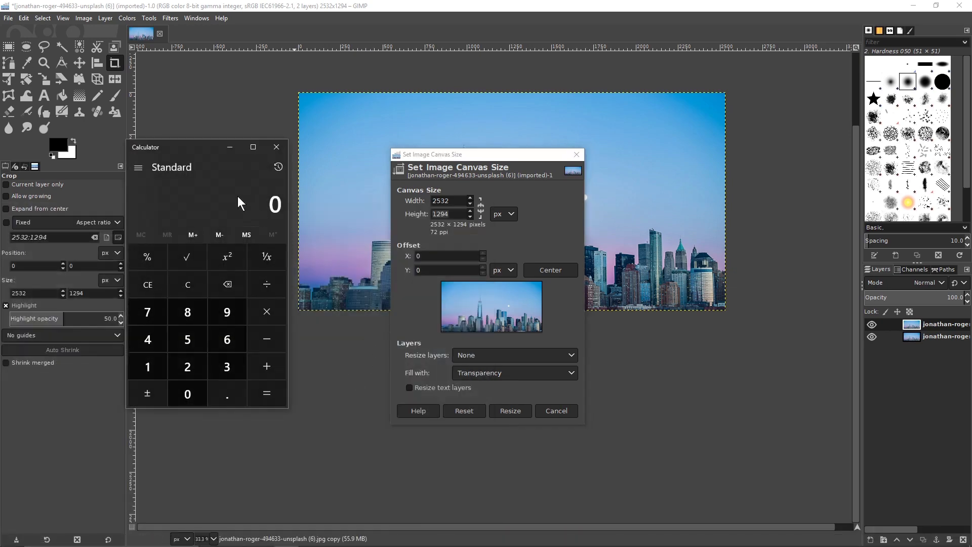
key("ctrl+v")
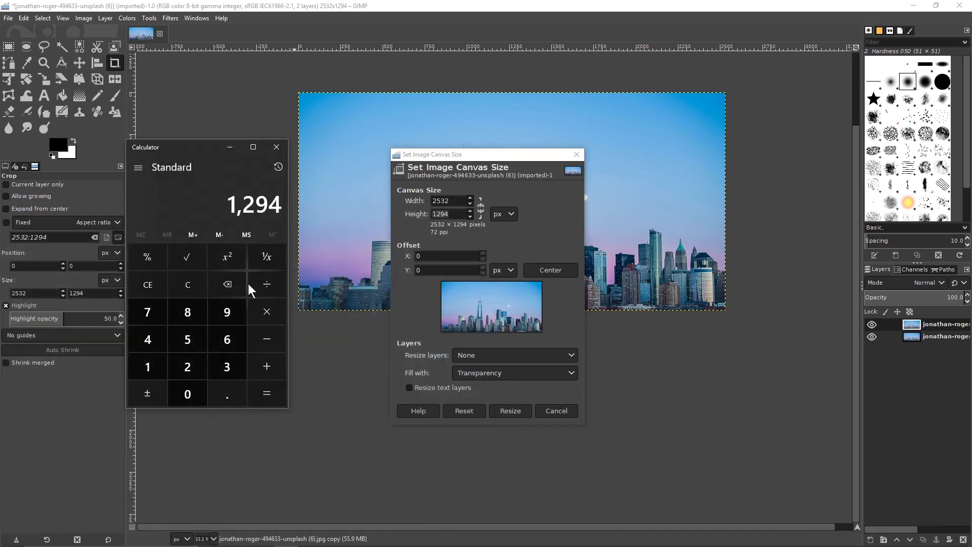
left_click(269, 309)
left_click(197, 368)
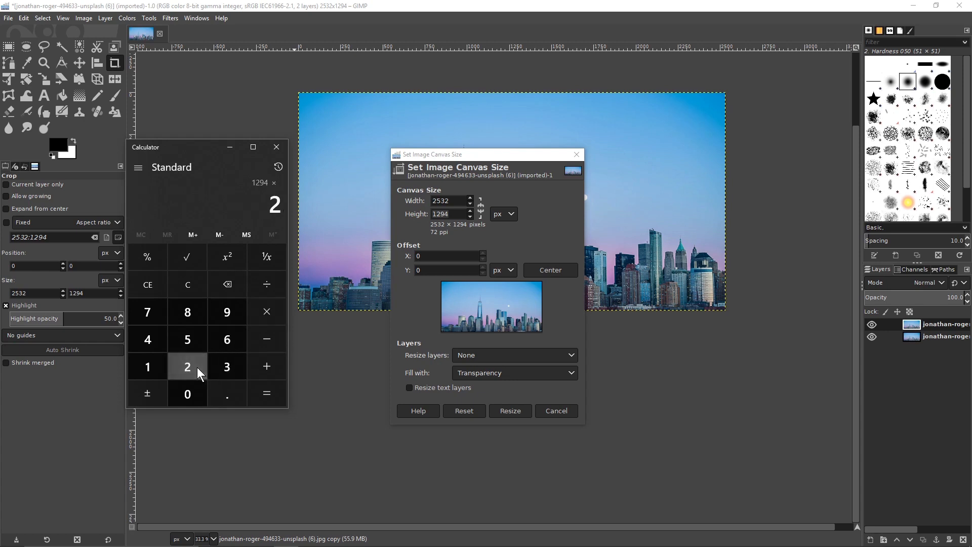
left_click(269, 396)
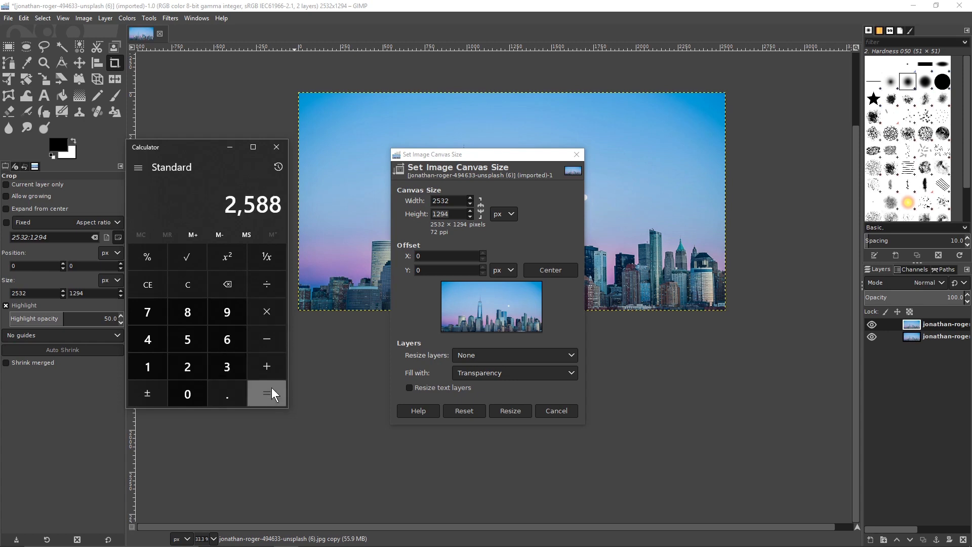
right_click(254, 205)
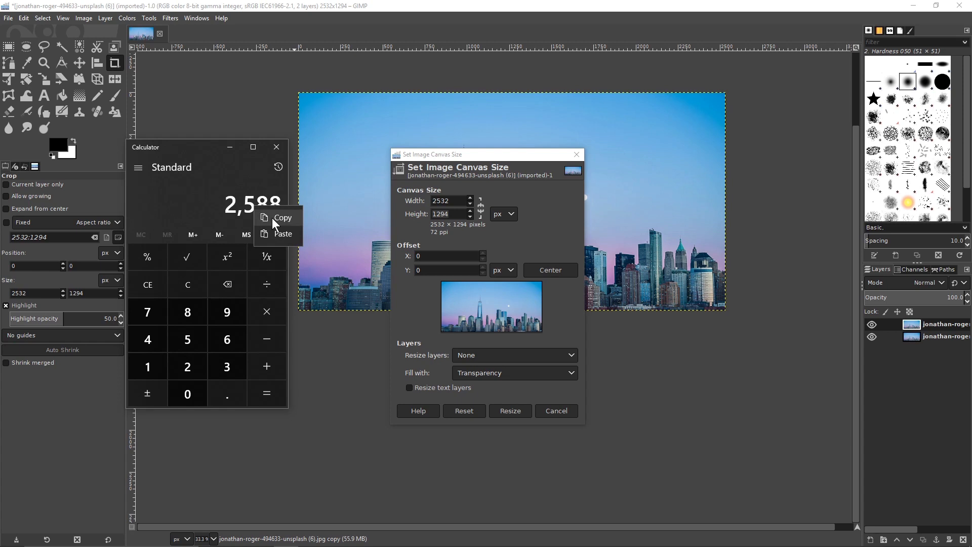
left_click(271, 218)
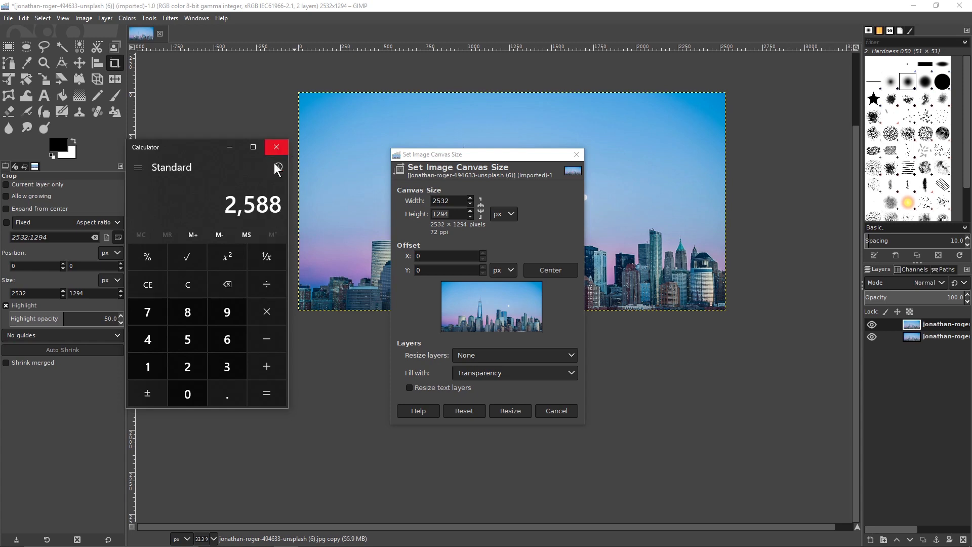
right_click(263, 199)
left_click(271, 212)
left_click(276, 146)
Set the canvas height to 2588 px with the new area filled with transparency, and apply the resize.
left_click(442, 213)
double_click(442, 214)
key("ctrl+v")
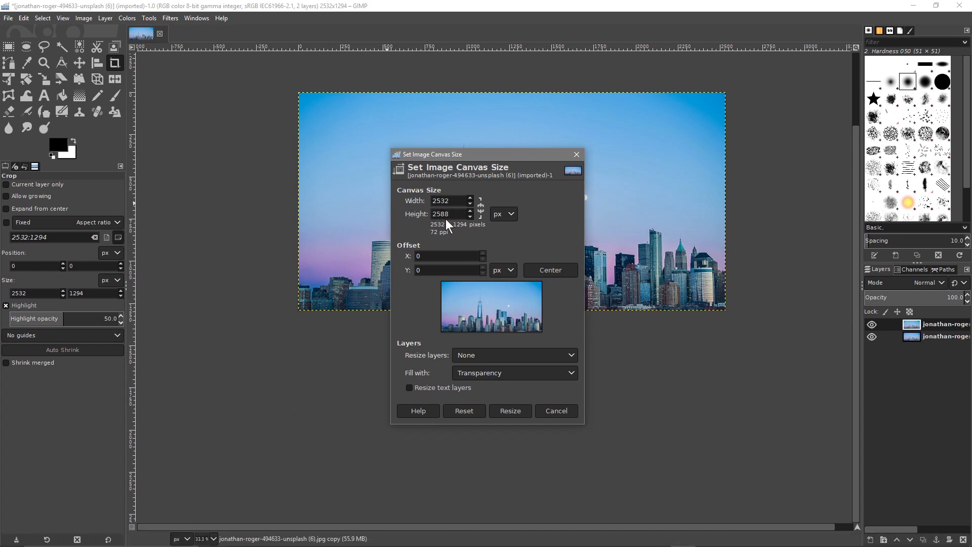
left_click(515, 409)
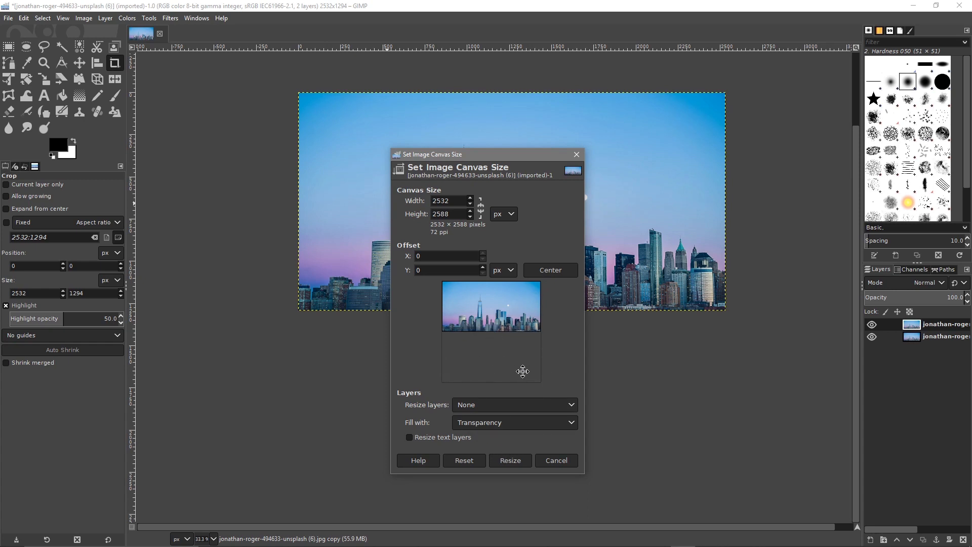
left_click(487, 421)
left_click(487, 421)
left_click(509, 460)
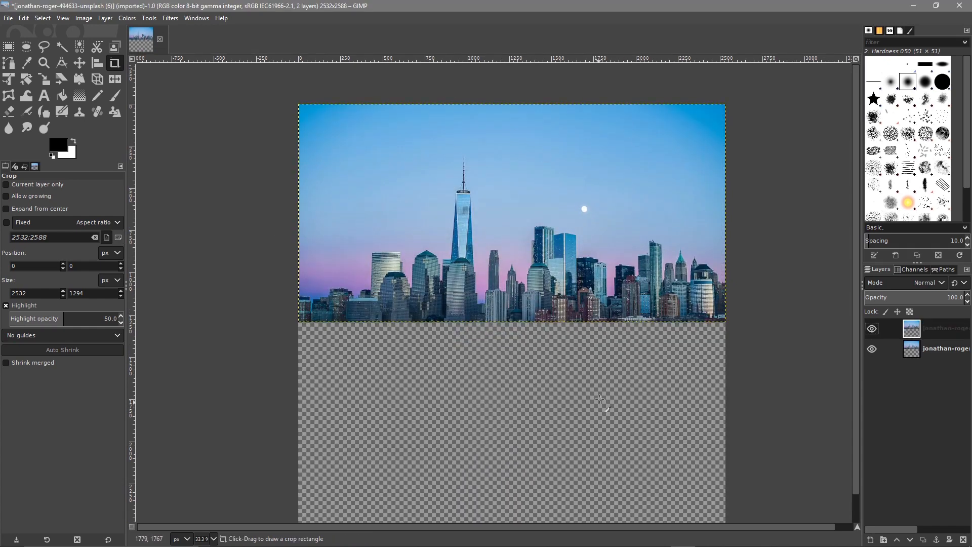
Rotate the duplicated skyline layer by 180 degrees with the Rotate tool.
scroll(601, 401, "down", 1)
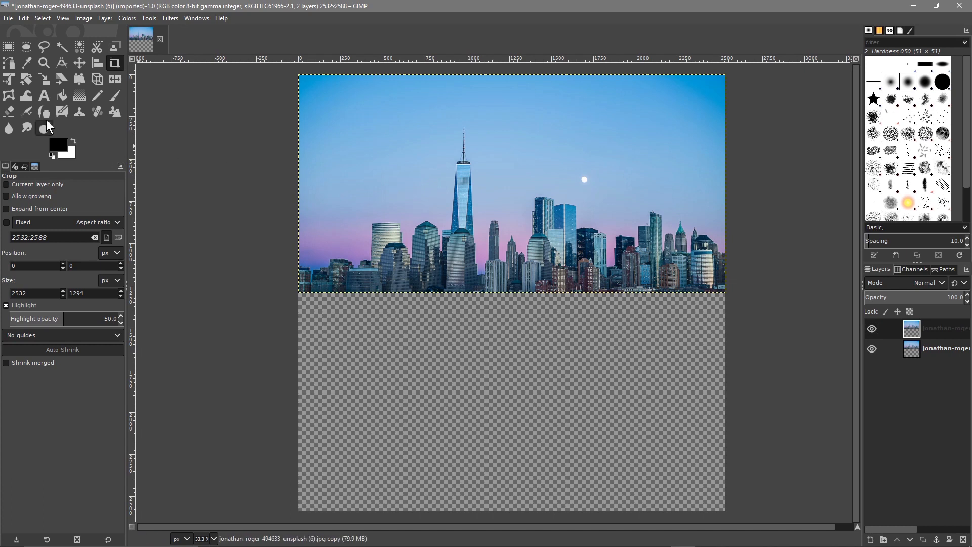
left_click(28, 78)
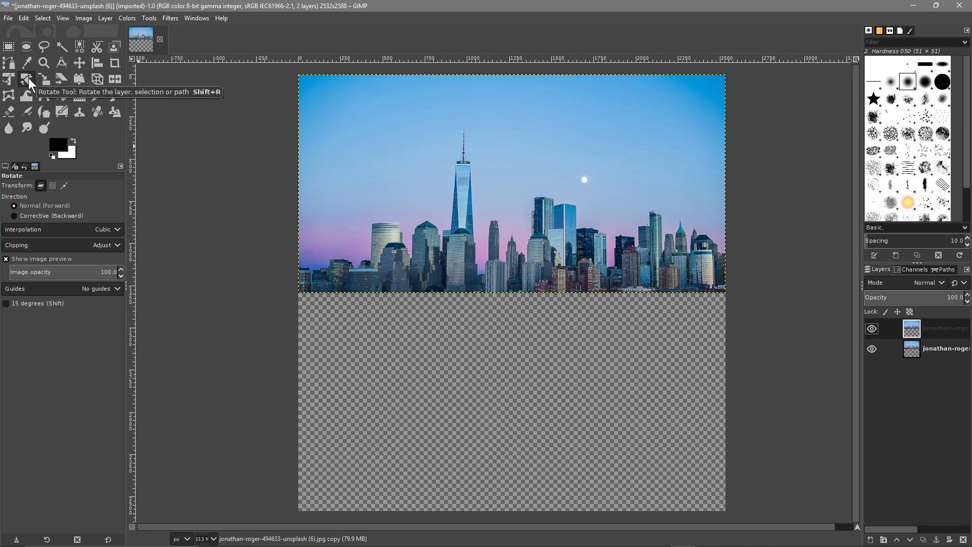
left_click(40, 186)
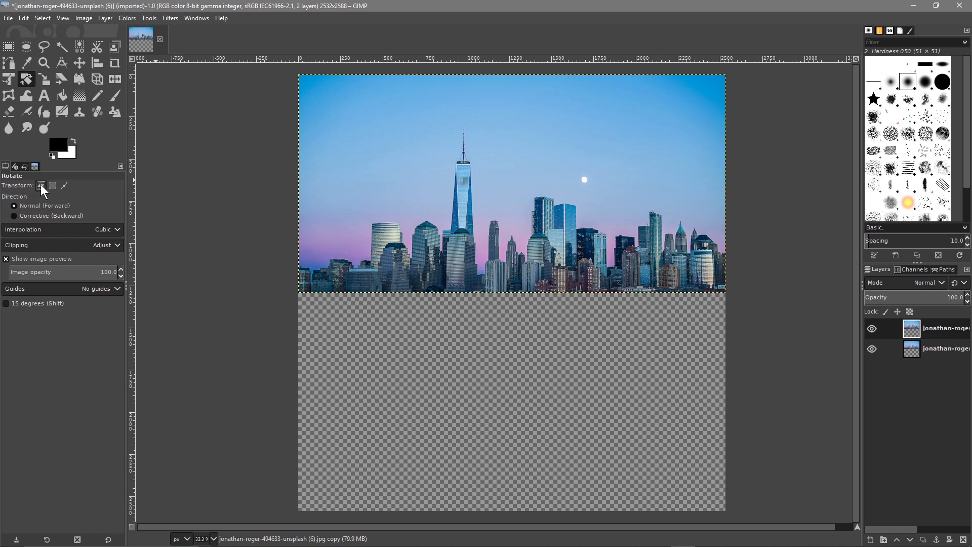
left_click(496, 174)
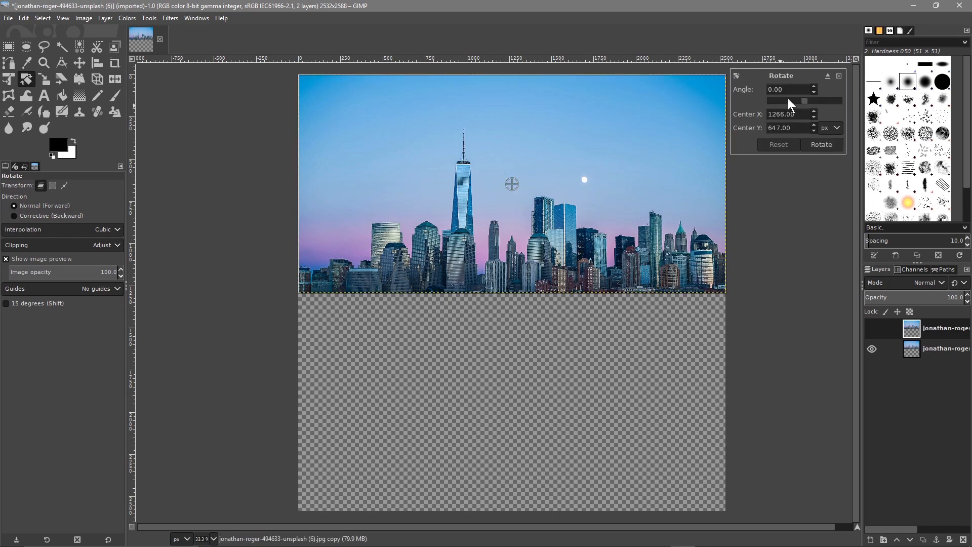
left_click_drag(788, 89, 728, 90)
type("180")
left_click(826, 146)
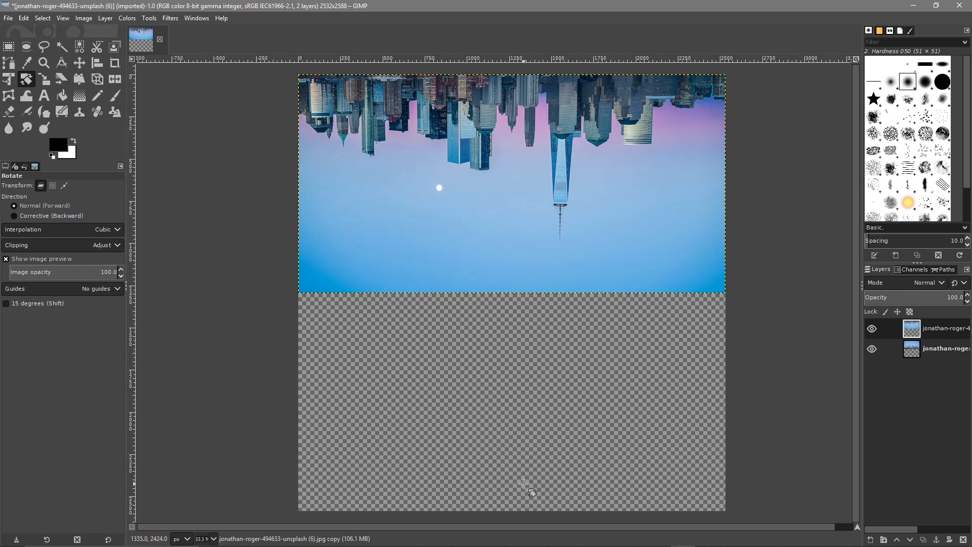
Align the rotated skyline layer to the bottom edge, relative to the image.
left_click(98, 64)
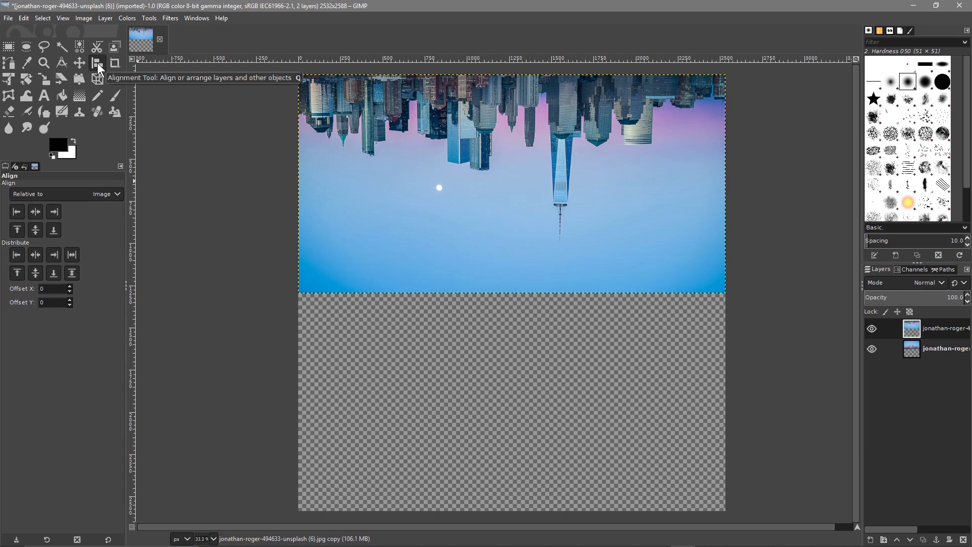
left_click(486, 157)
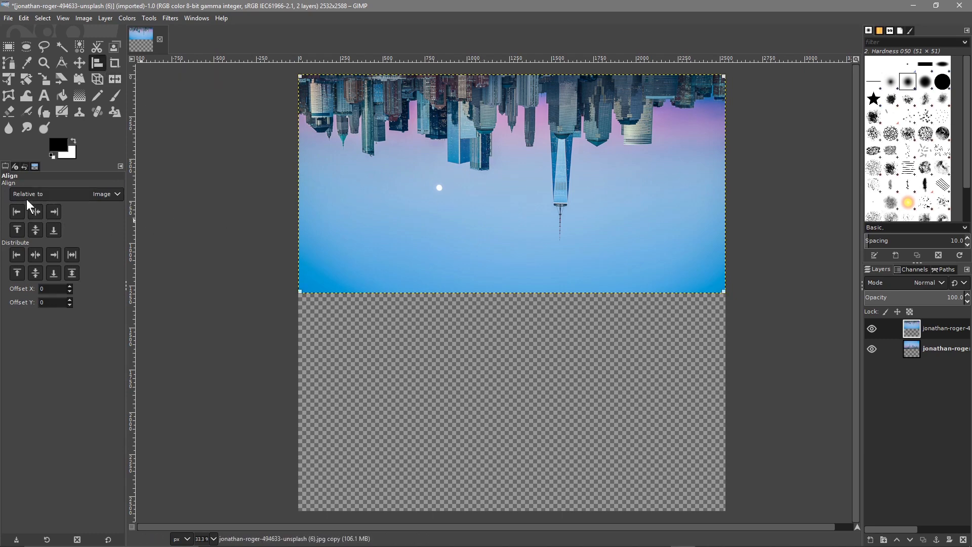
left_click(101, 195)
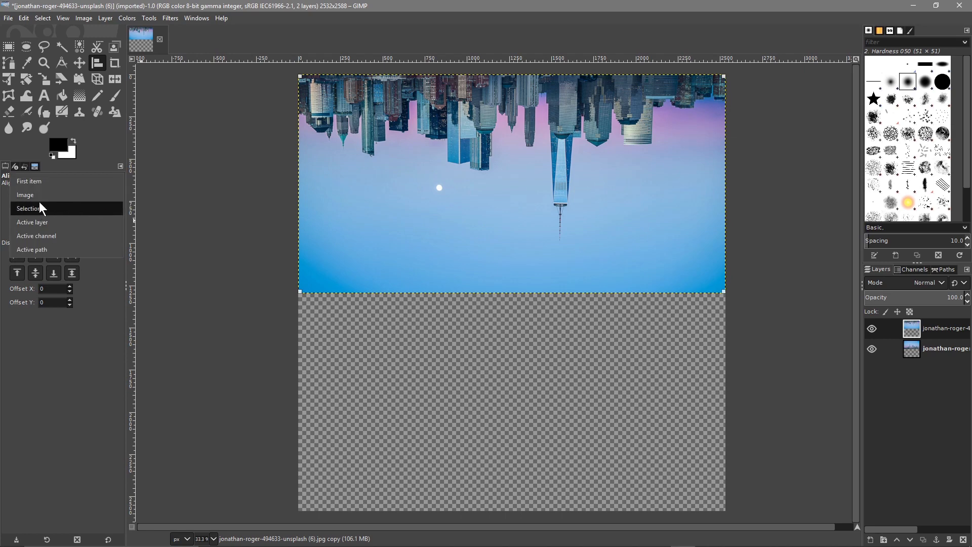
left_click(21, 195)
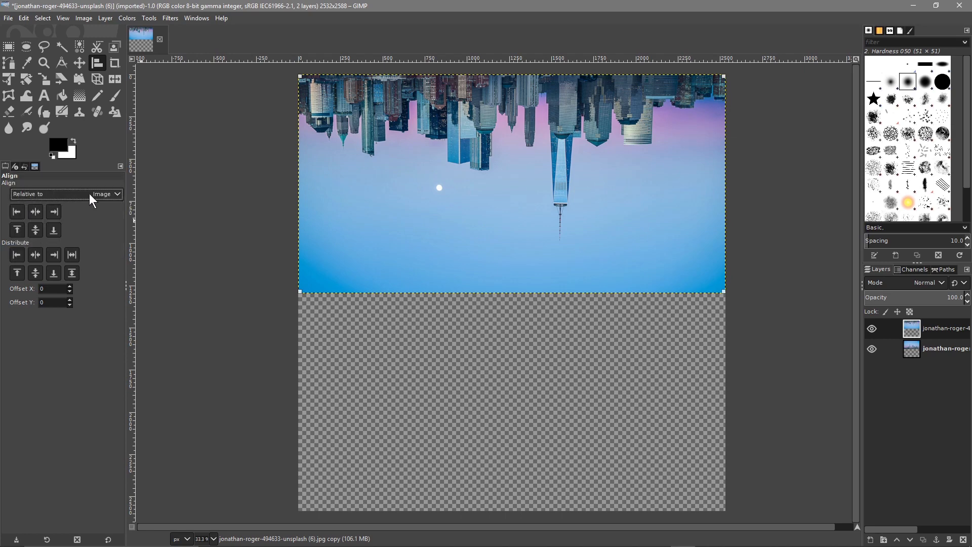
left_click(53, 230)
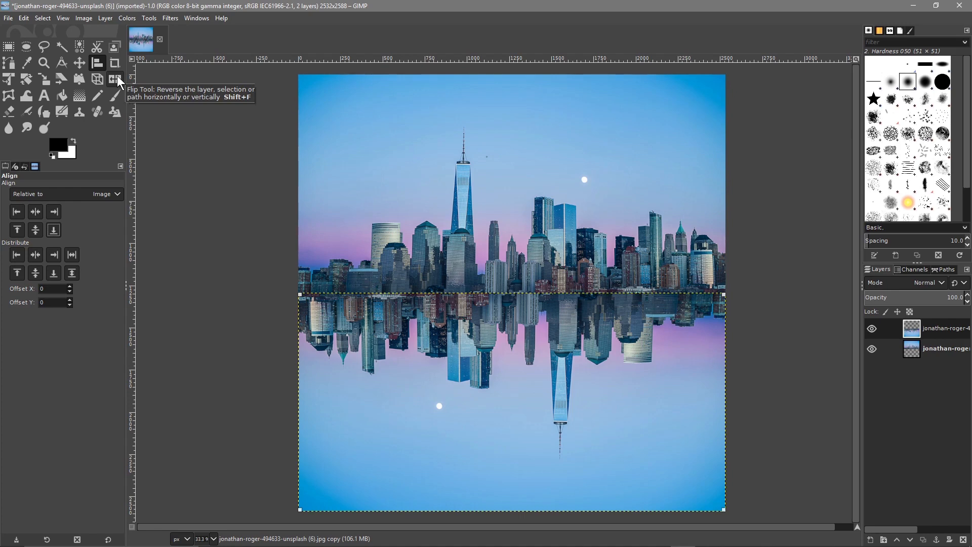
Flip the rotated skyline layer horizontally so it mirrors the buildings above, and switch to the Move tool.
left_click(116, 79)
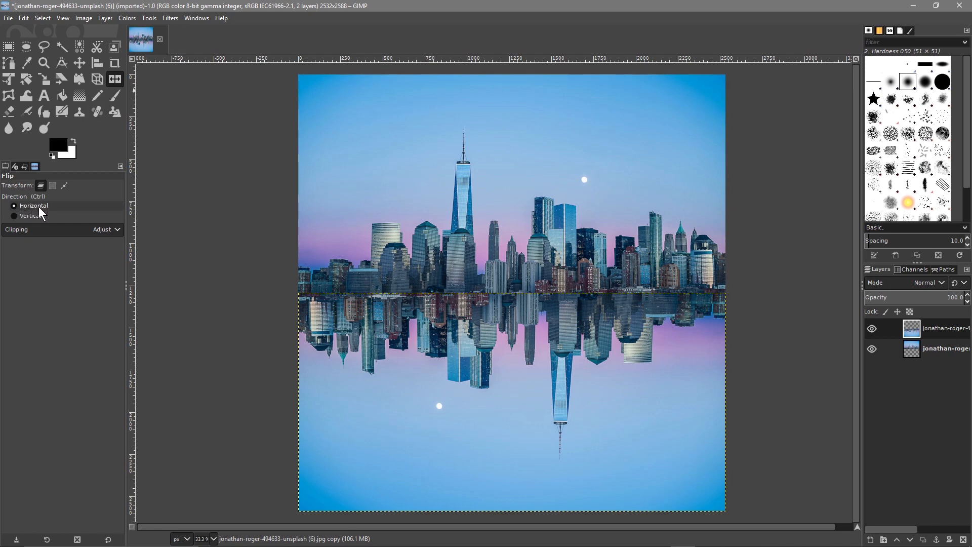
left_click(578, 360)
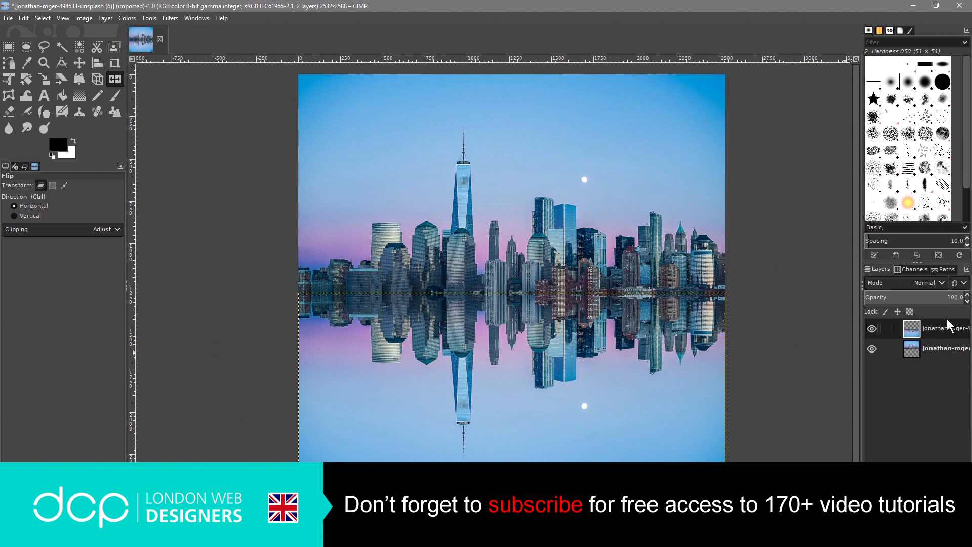
left_click(80, 63)
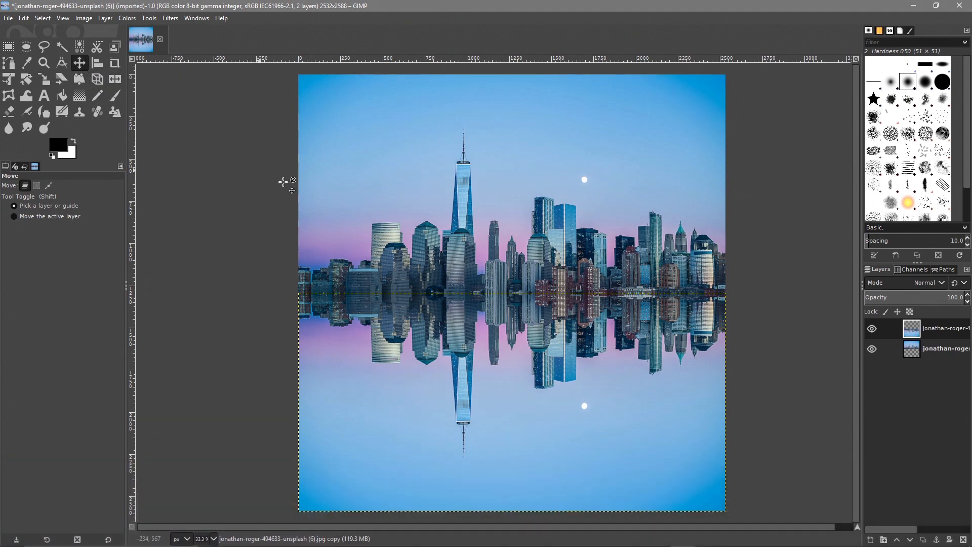
Open the Gaussian Blur filter for the reflection layer and move its dialog clear of the image.
left_click(935, 330)
left_click(170, 18)
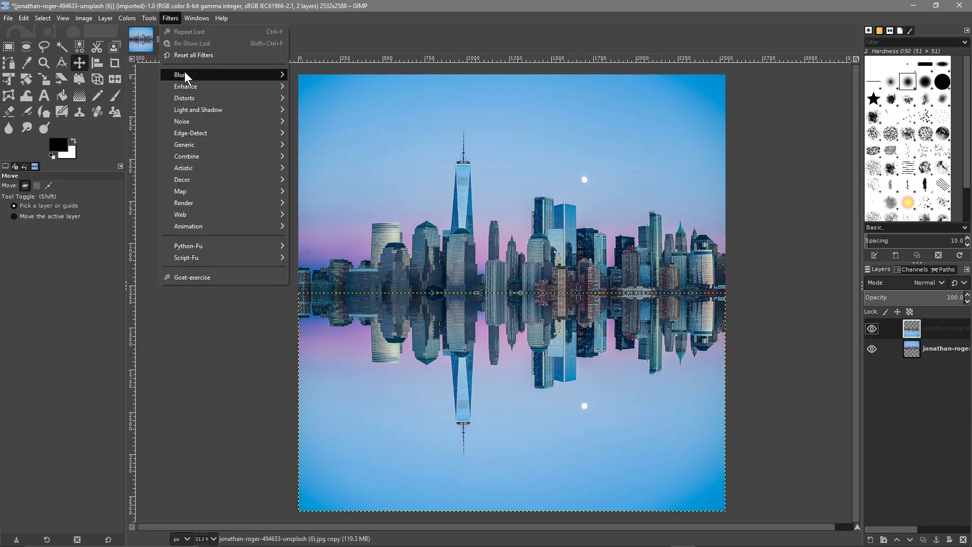
mouse_move(241, 76)
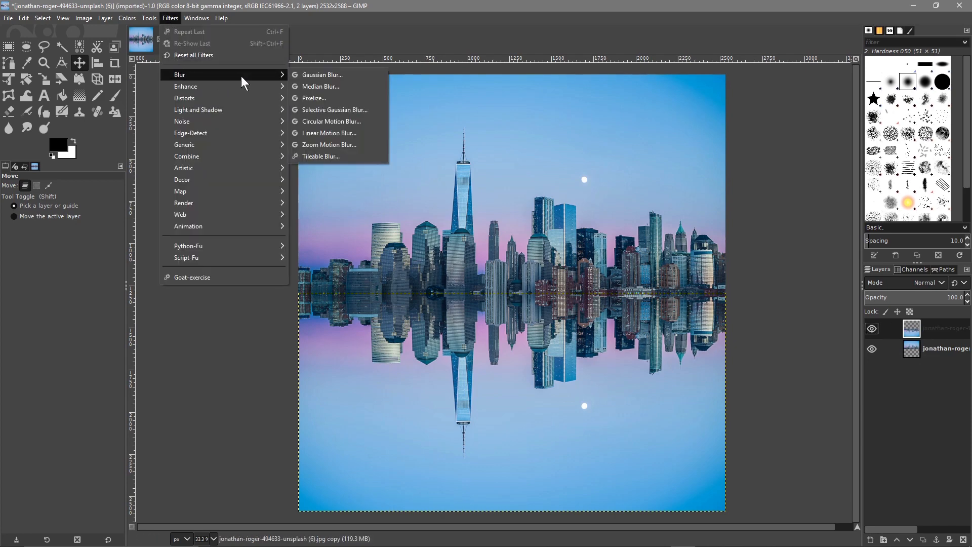
left_click(328, 78)
left_click_drag(248, 98, 182, 98)
Try different Gaussian Blur sizes on the reflection, including 6.32 and 5.95, and bring the size down to 0.
left_click(86, 157)
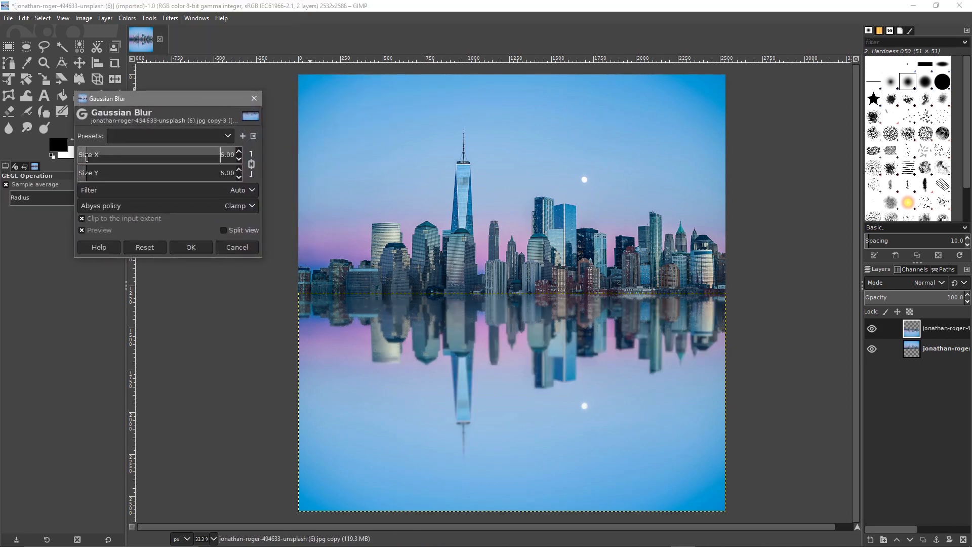
left_click(86, 157)
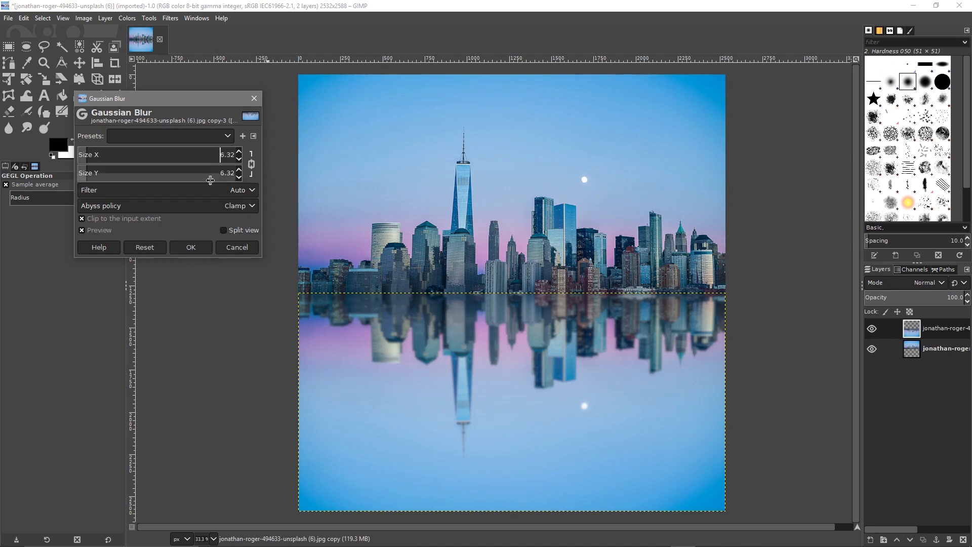
left_click(88, 155)
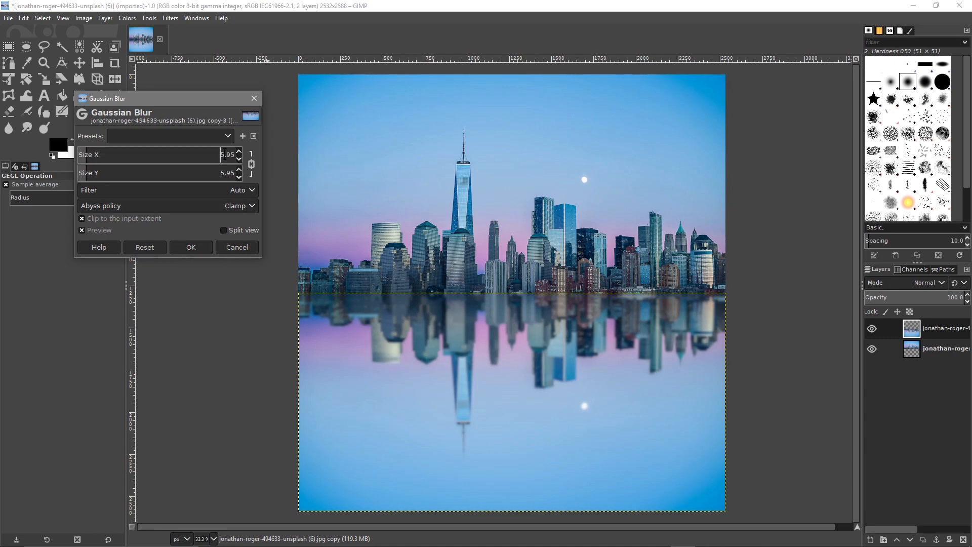
left_click_drag(220, 153, 79, 154)
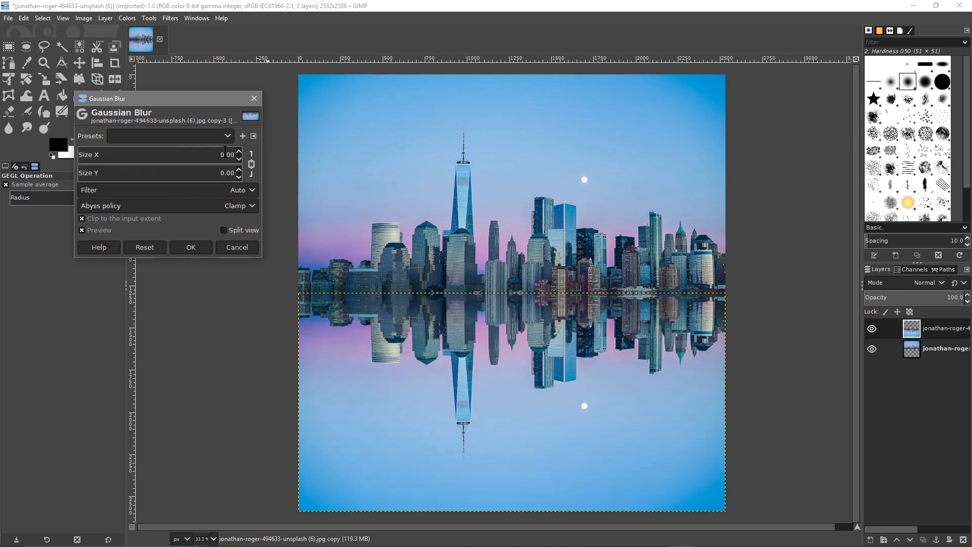
Set the Gaussian Blur Size X and Size Y to 6.00 for the reflection layer.
left_click_drag(221, 154, 237, 157)
key("BackSpace")
key("Return")
left_click(226, 173)
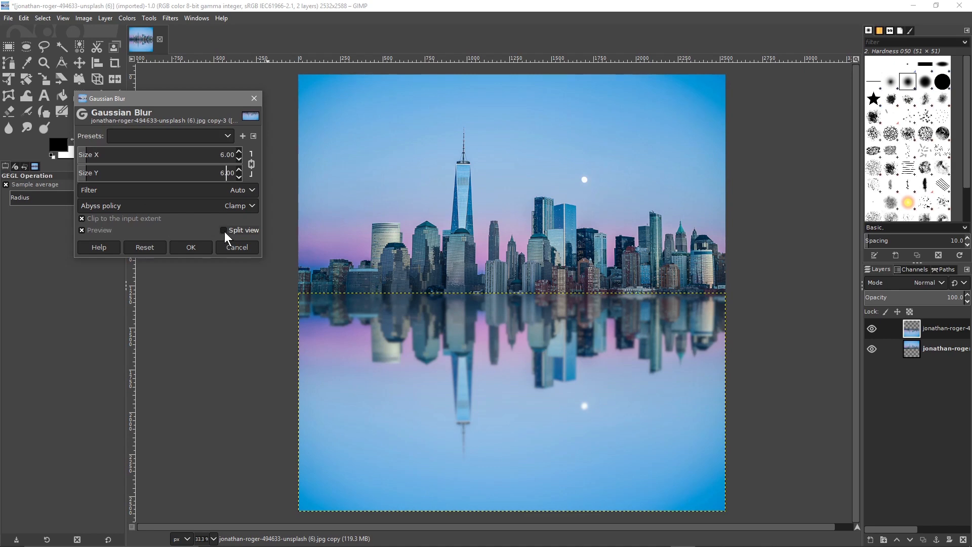
Compare the reflection with and without the blur by toggling the preview, and turn on the split view.
left_click(82, 230)
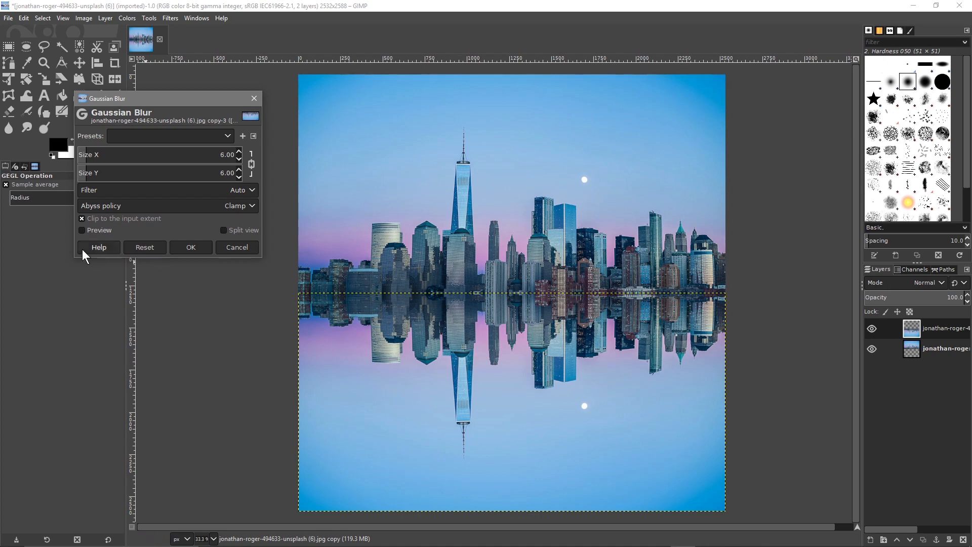
left_click(80, 227)
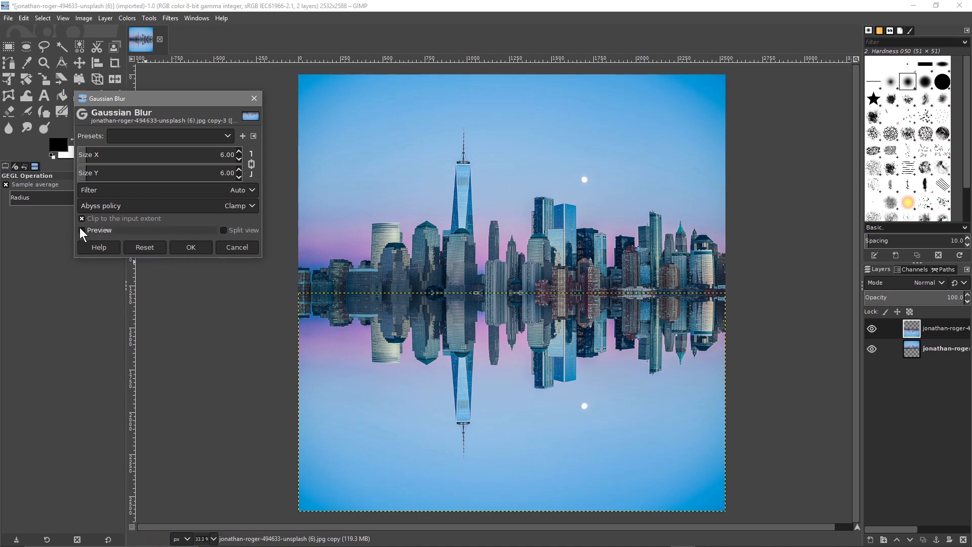
left_click(223, 230)
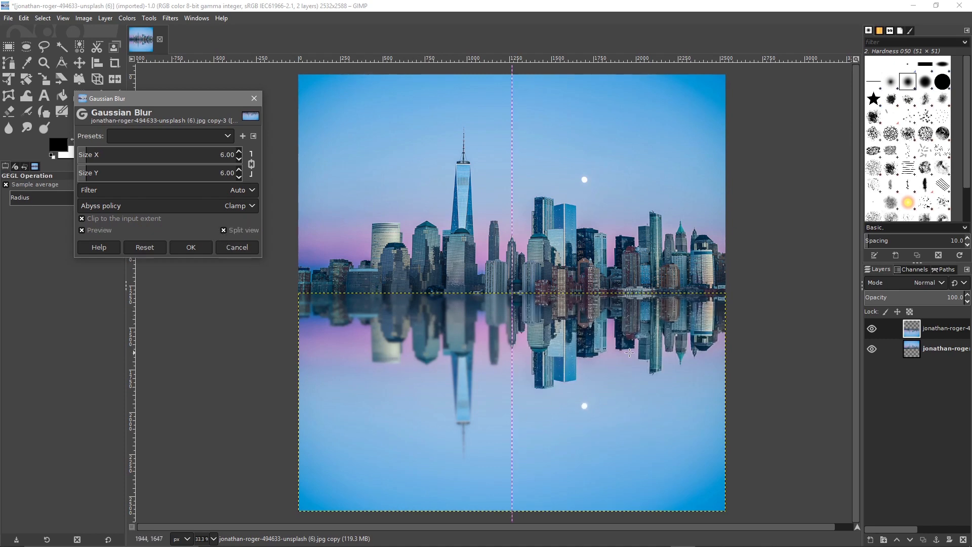
Turn off the Gaussian Blur split view and apply the blur to the reflection layer.
left_click(223, 230)
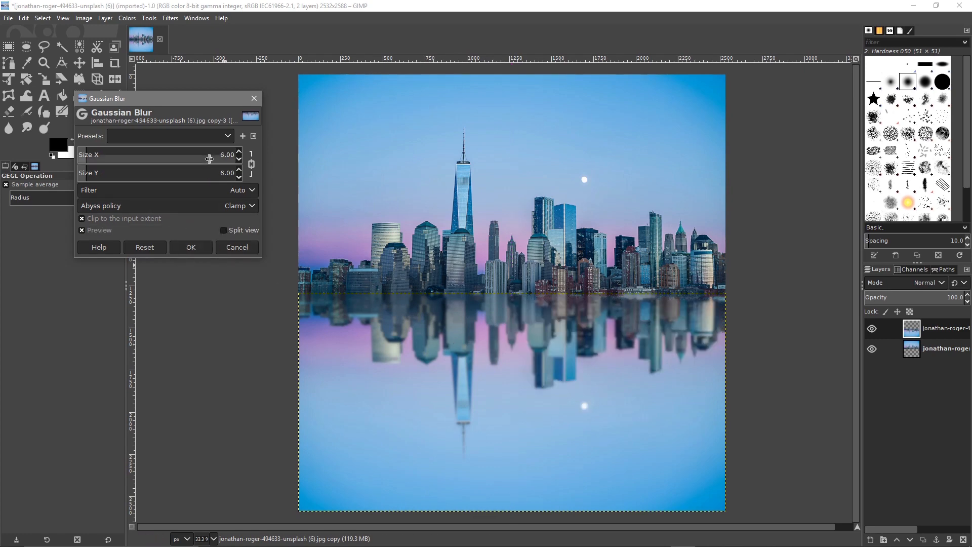
left_click(195, 246)
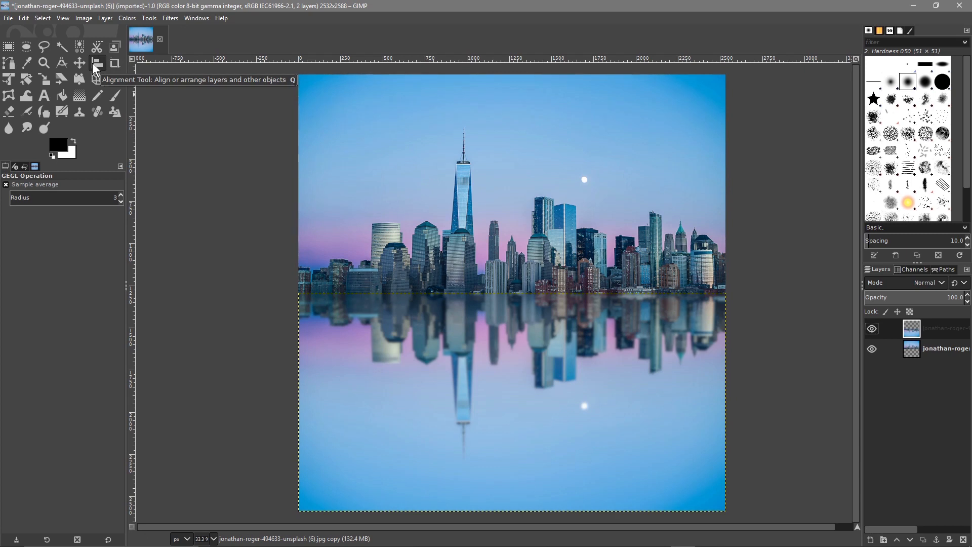
Stretch the reflection layer downward past the canvas's lower edge with Unified Transform, to about 1.17 times its height.
left_click(8, 80)
left_click(448, 338)
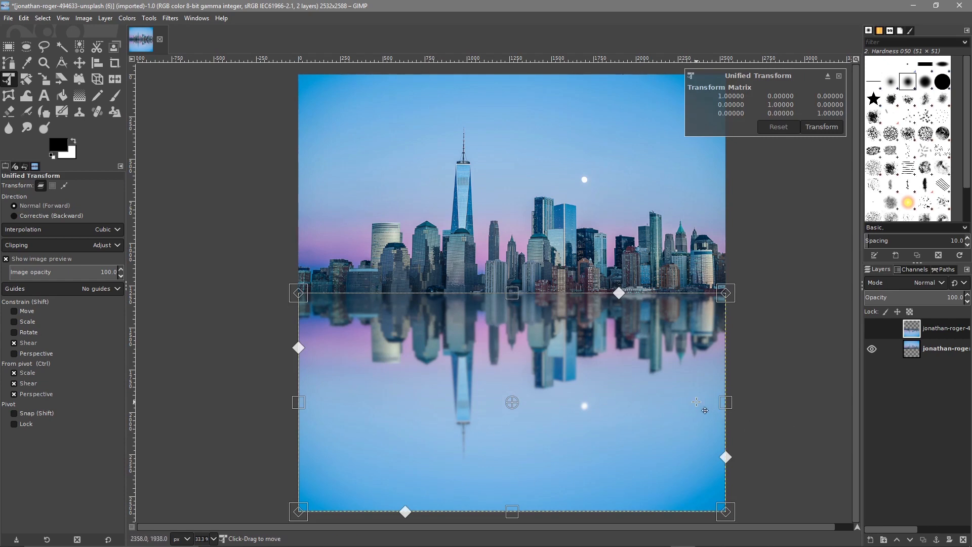
scroll(697, 402, "down", 1)
left_click_drag(798, 337, 742, 251)
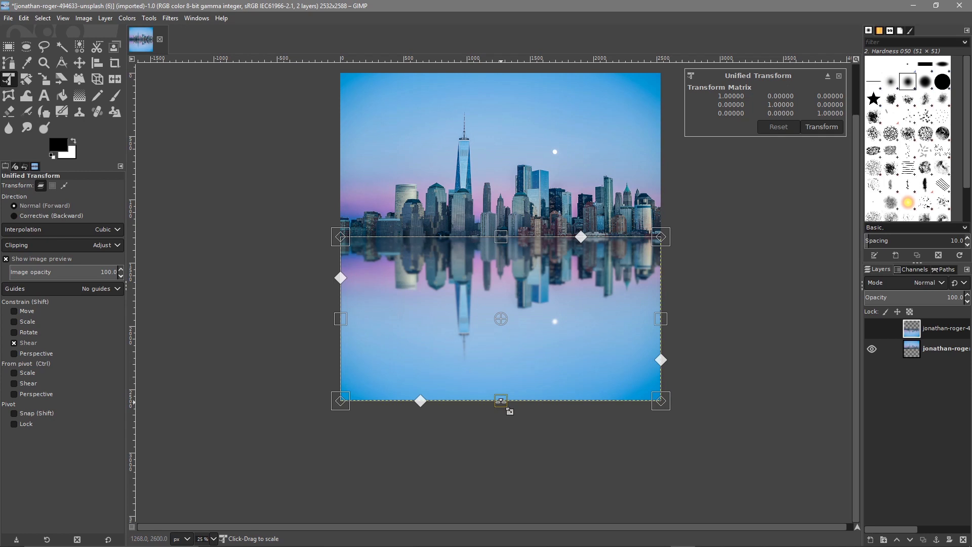
left_click_drag(501, 401, 503, 429)
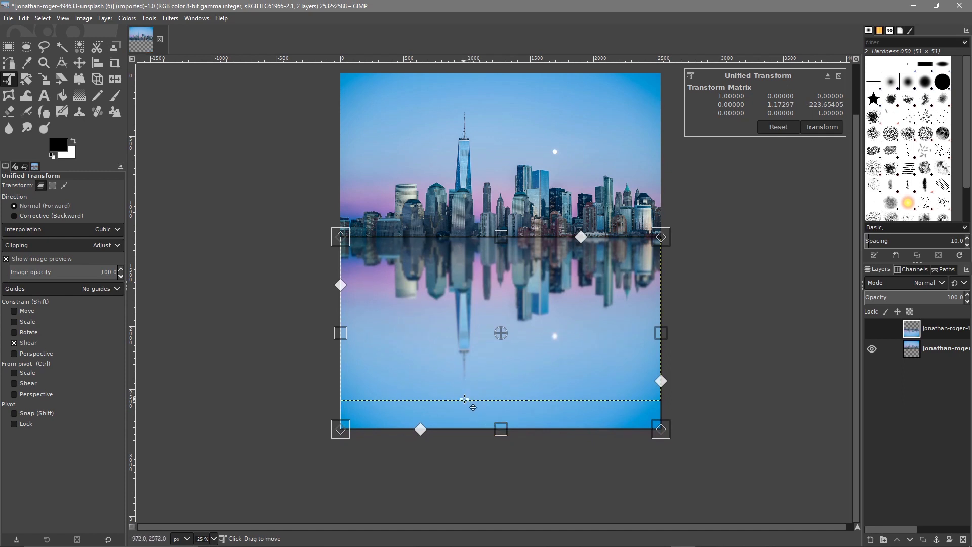
left_click(821, 127)
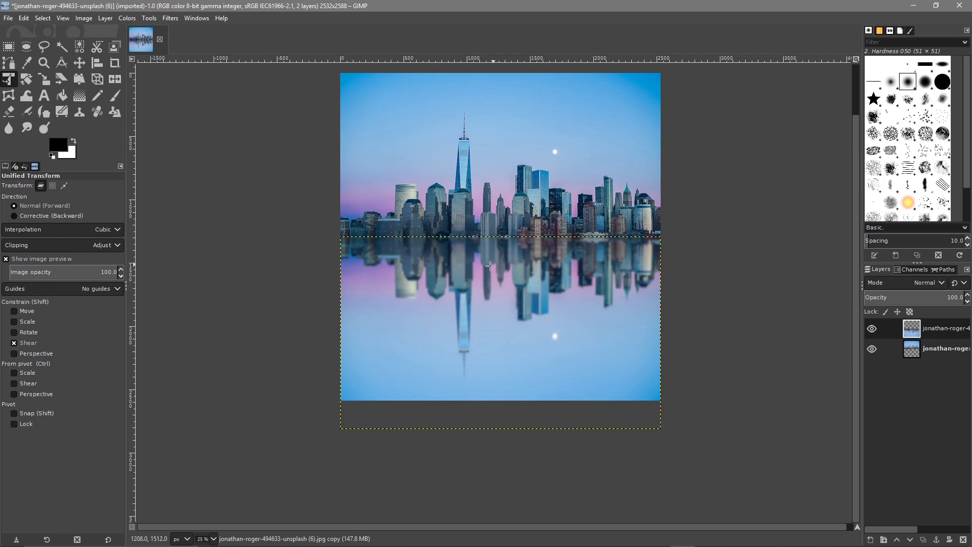
Save the image as water-01.xcf in the water reflection tutorial folder on the desktop.
mouse_move(439, 546)
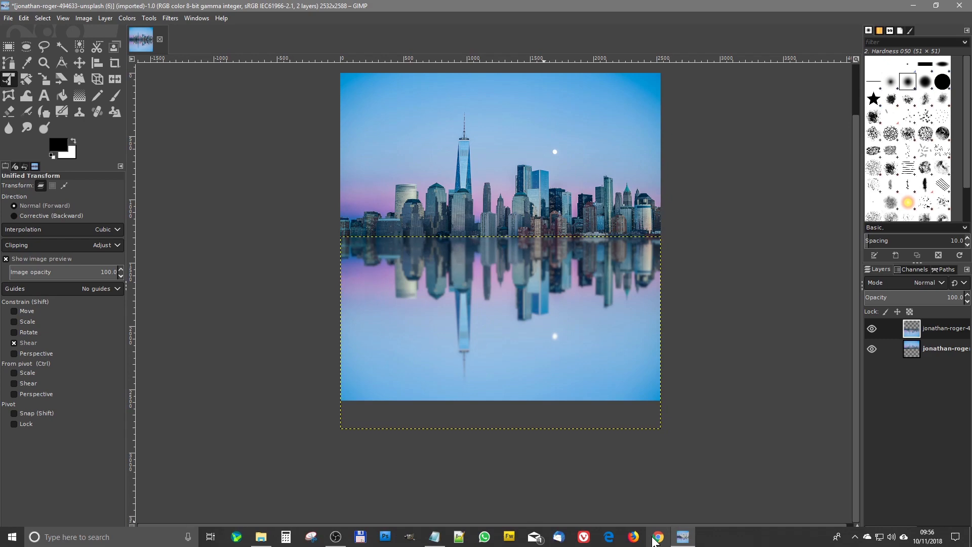
left_click(8, 18)
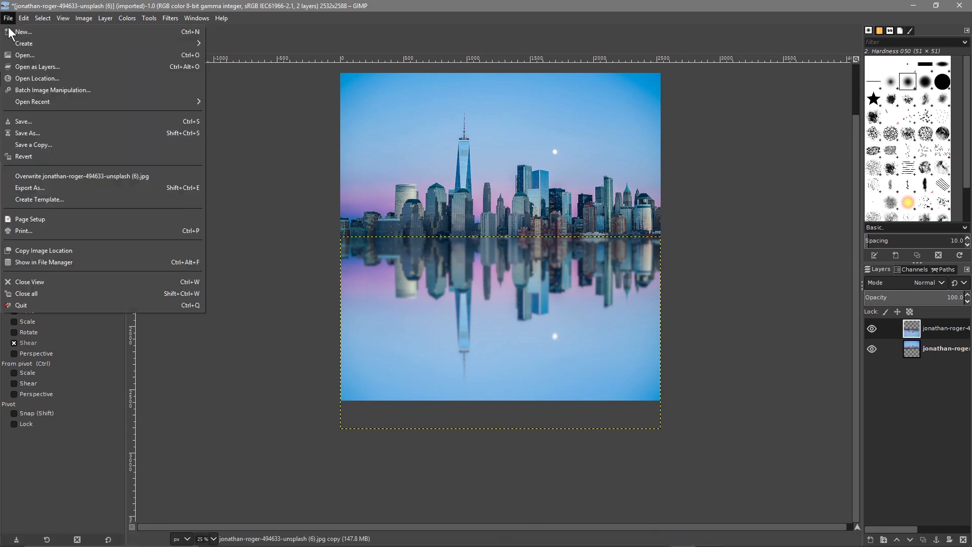
left_click(39, 123)
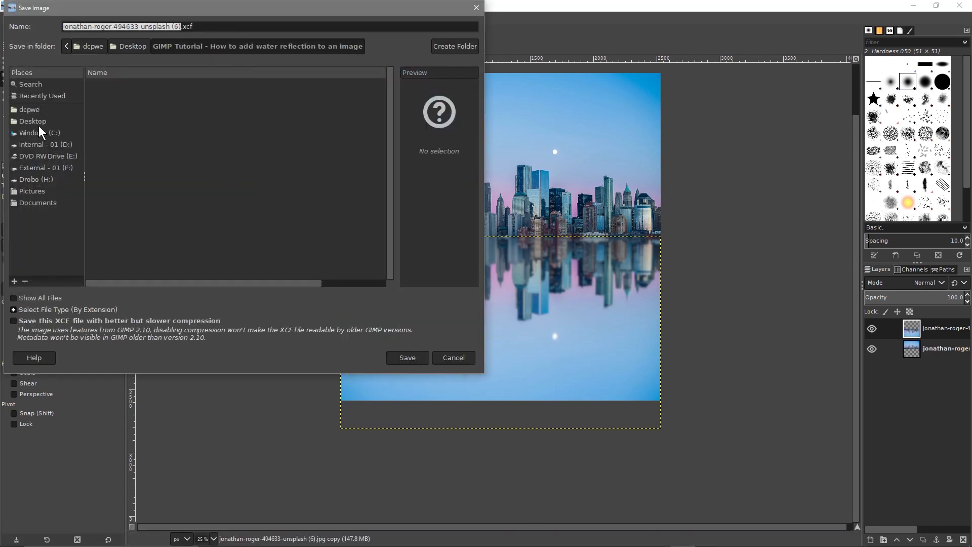
double_click(157, 109)
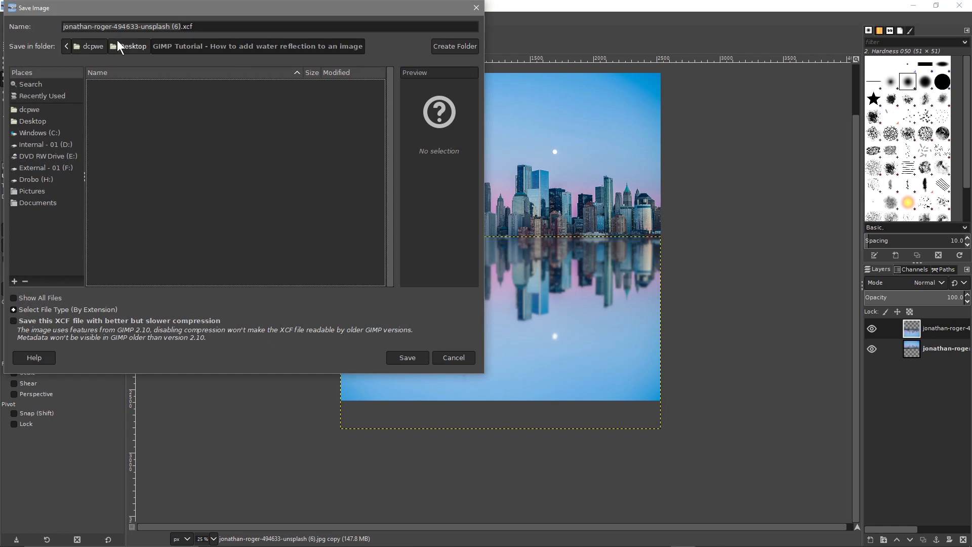
left_click(149, 26)
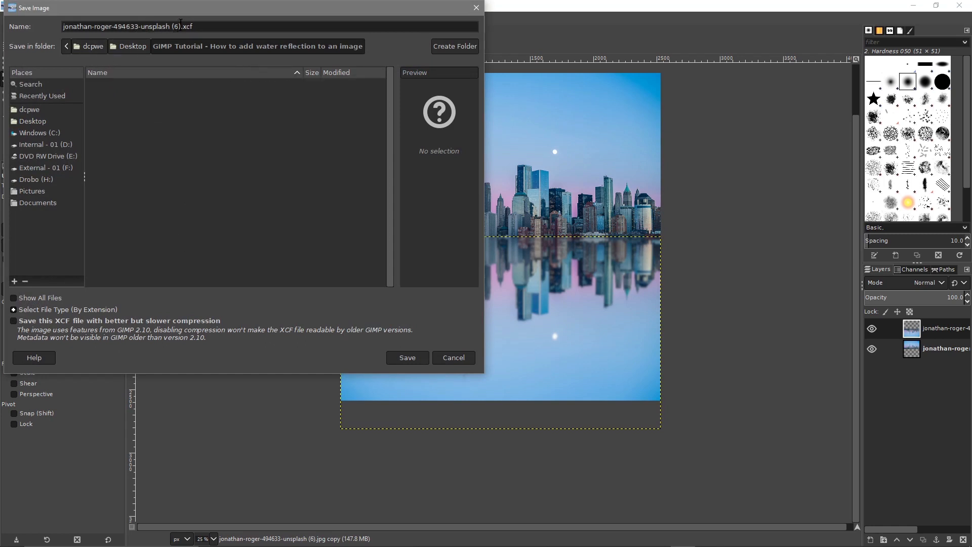
left_click_drag(181, 25, 11, 21)
left_click(183, 26)
left_click_drag(181, 26, 30, 25)
type("water-01")
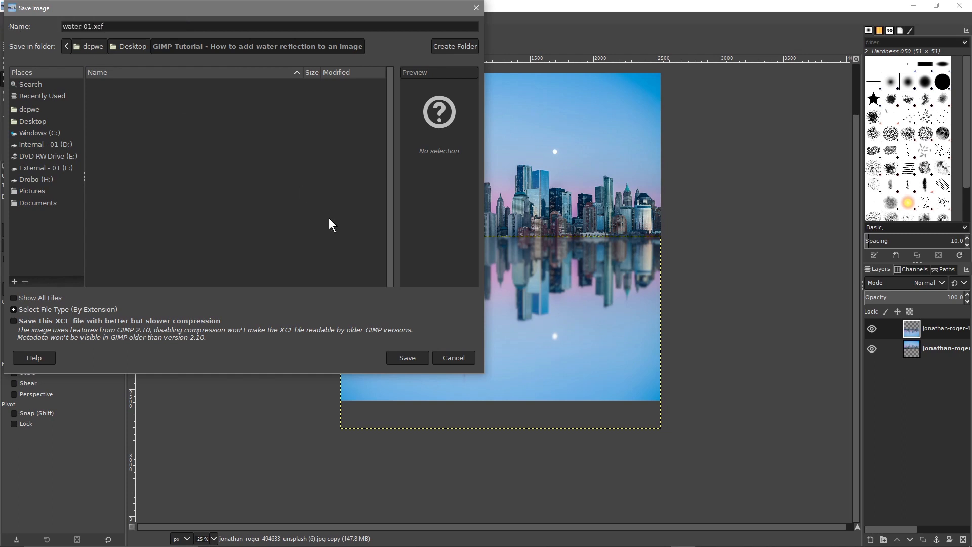
left_click(412, 357)
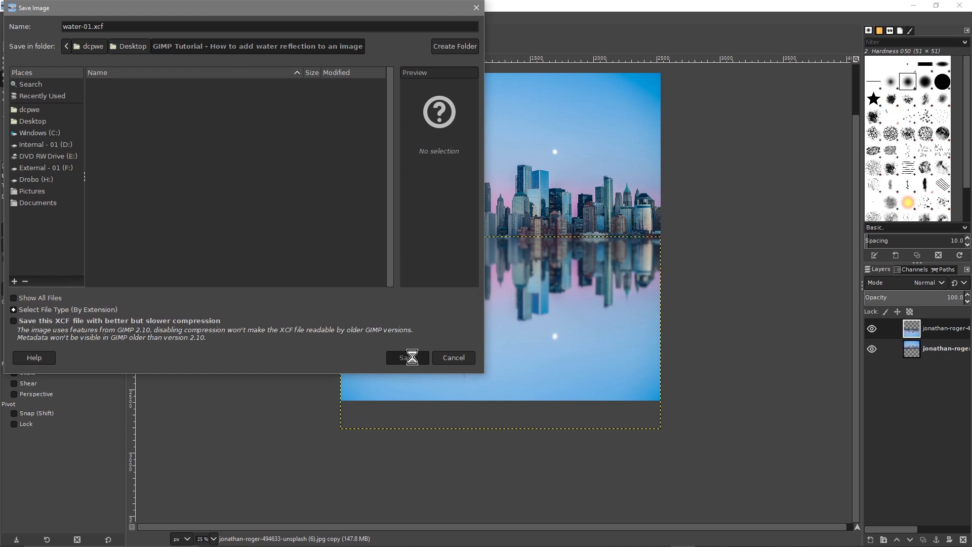
Switch to Chrome, close the old photo tab, search Google for "deivantart" and open the DeviantArt site.
left_click(659, 537)
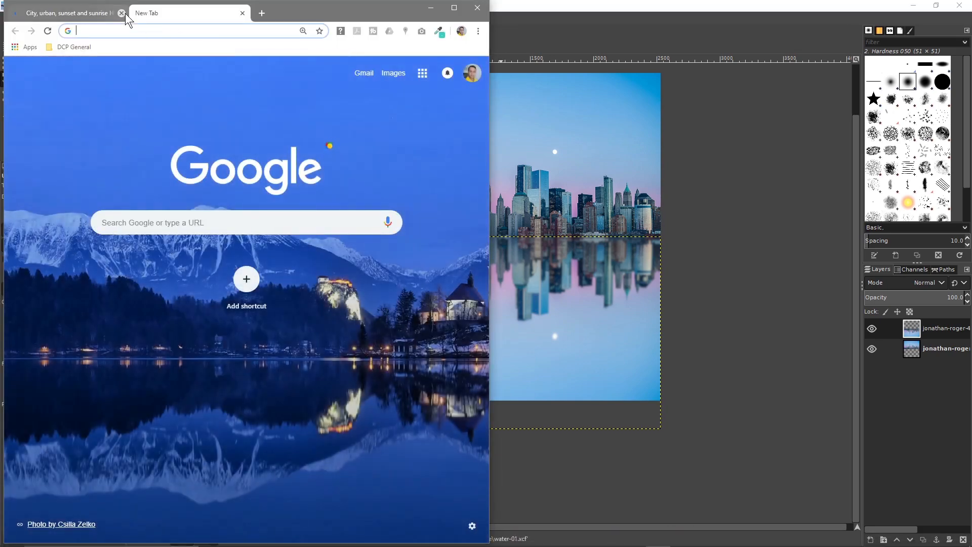
left_click(121, 13)
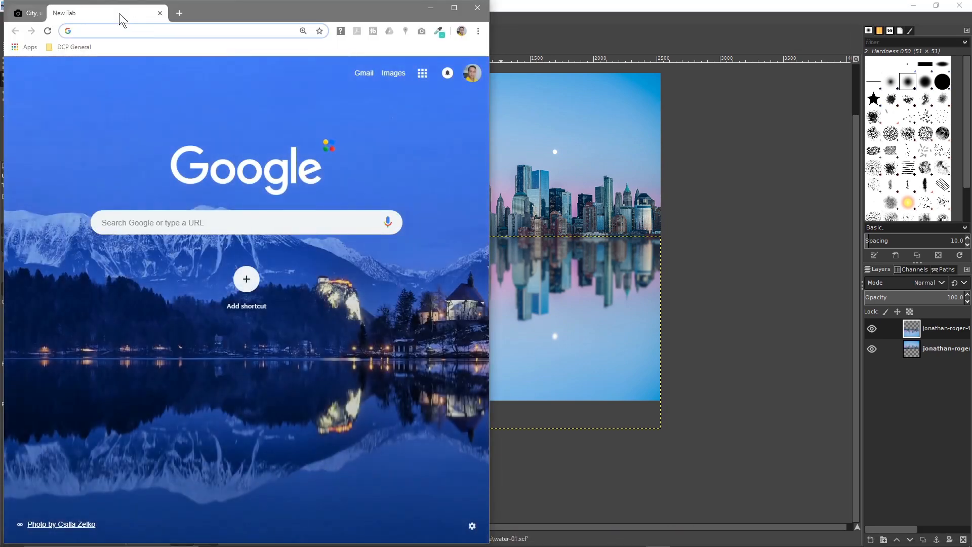
left_click(222, 223)
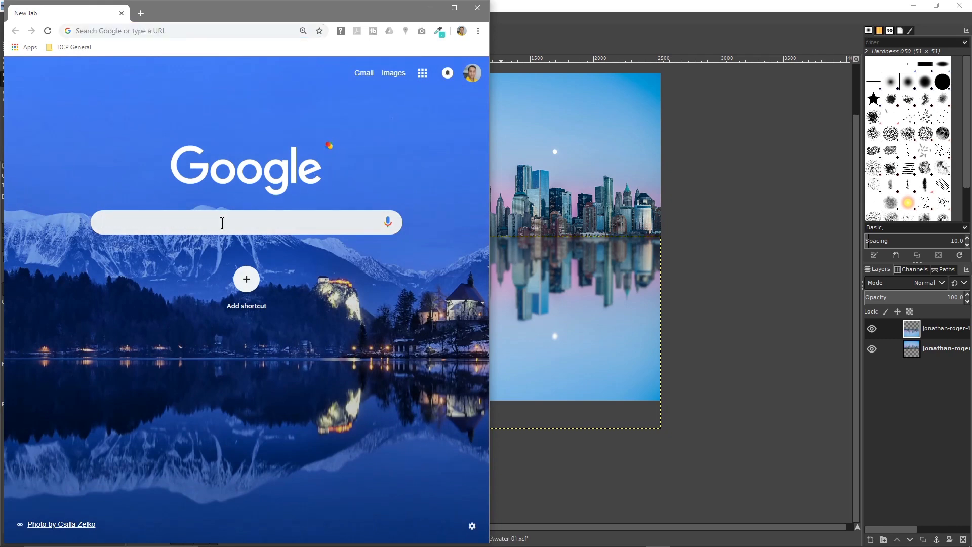
type("deivantart")
key("Return")
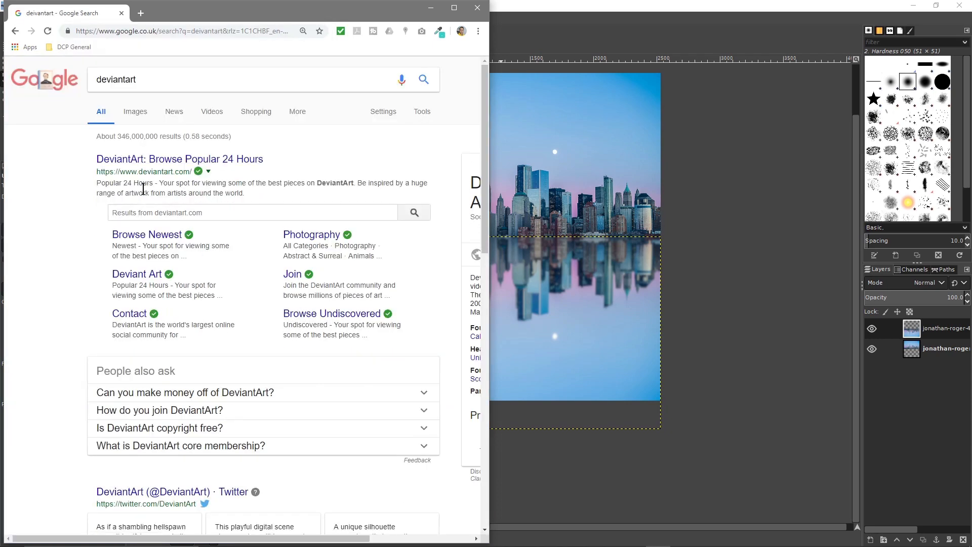
mouse_move(153, 167)
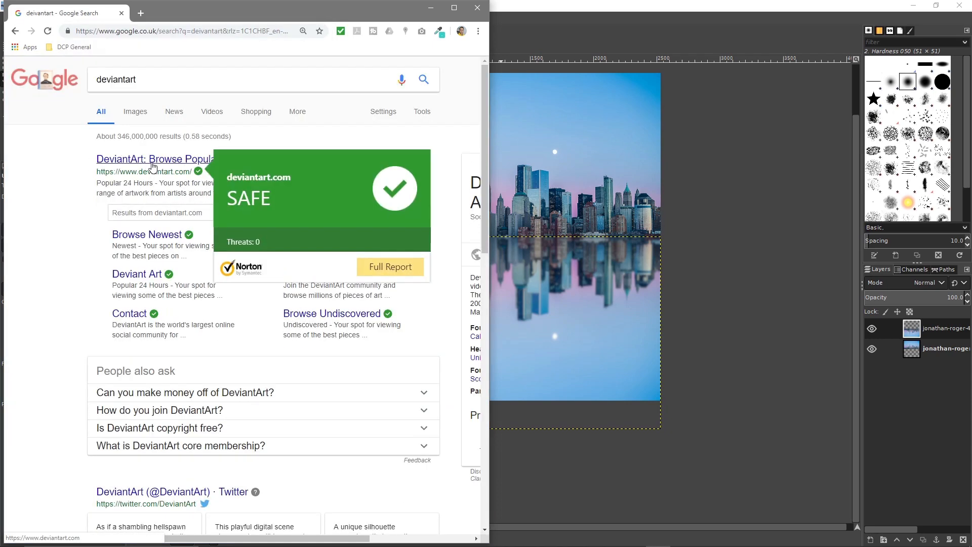
left_click(152, 167)
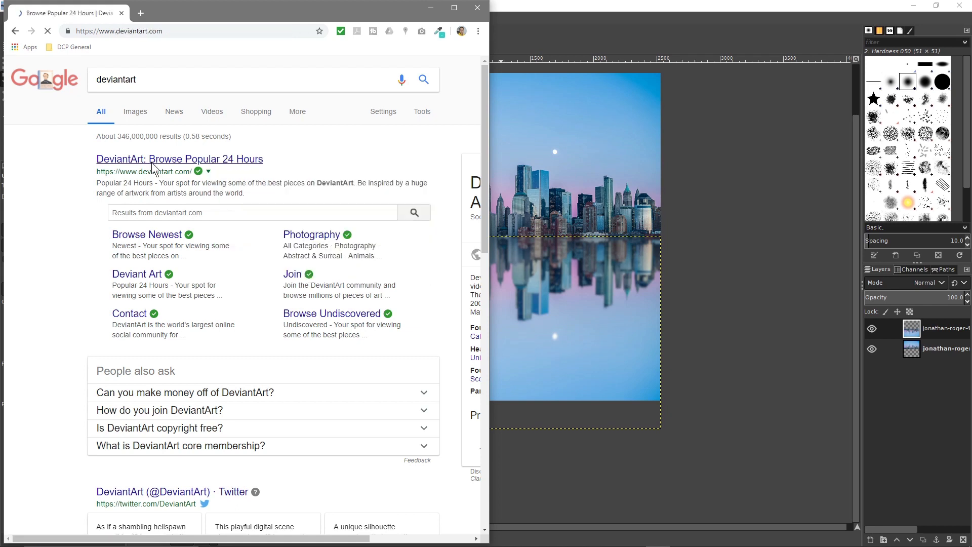
Search DeviantArt for "water texture" and maximise the browser window.
left_click(122, 68)
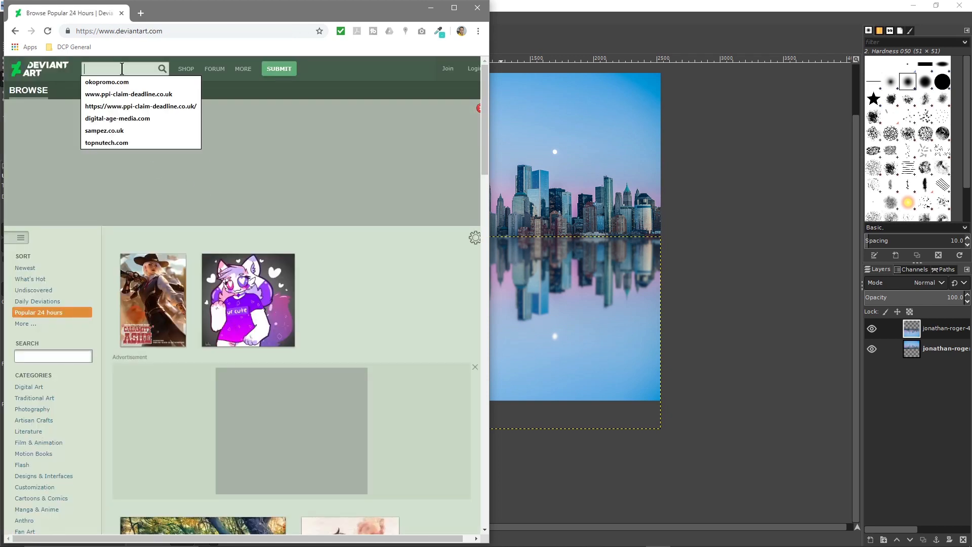
type("water texture")
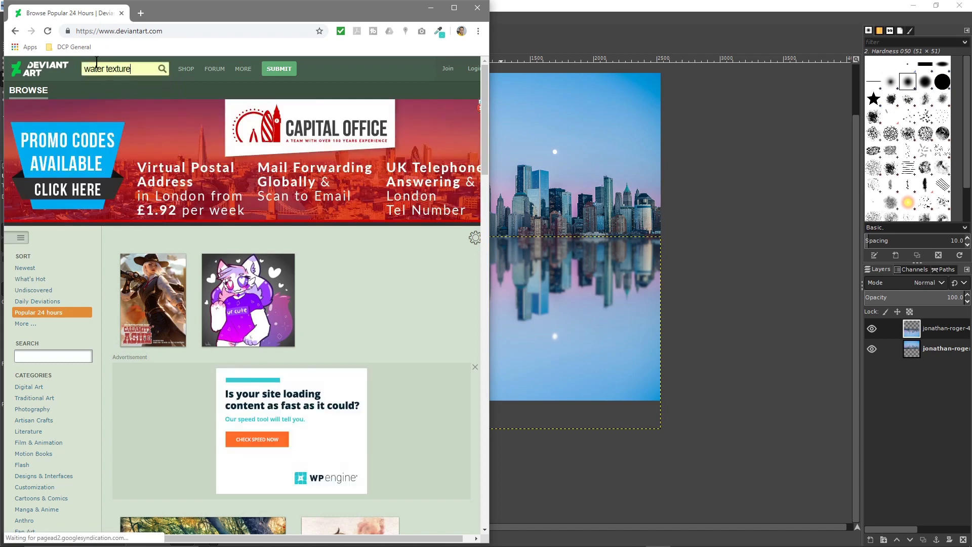
left_click(162, 69)
left_click(455, 6)
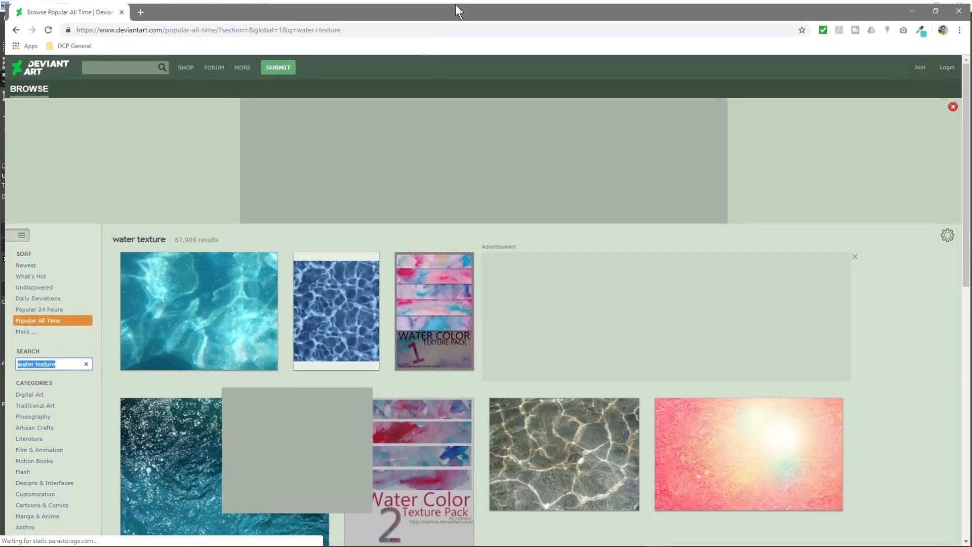
left_click(135, 62)
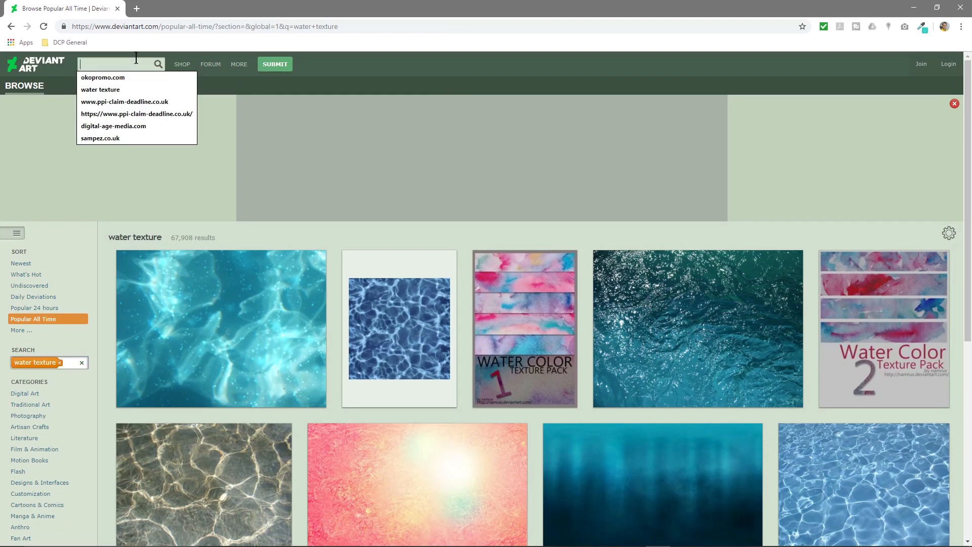
left_click(120, 88)
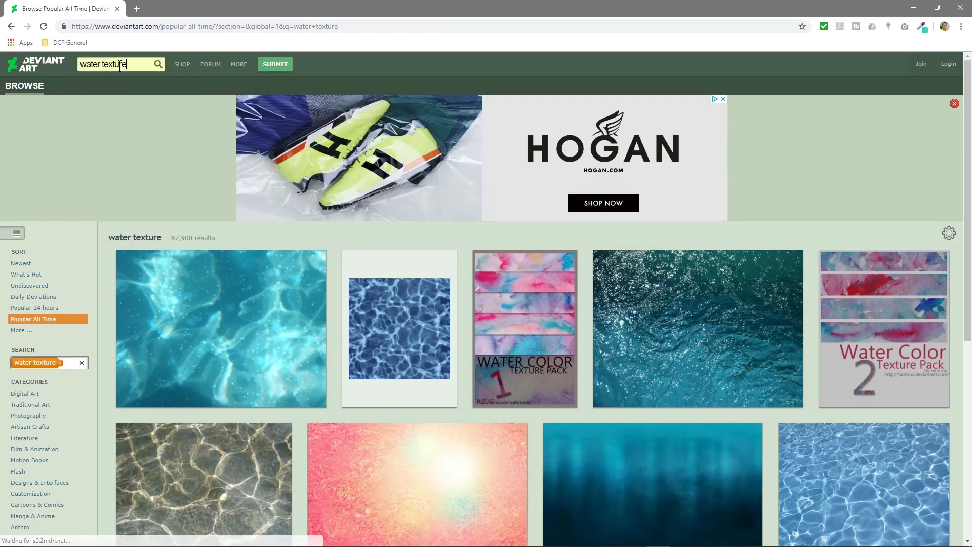
key("Return")
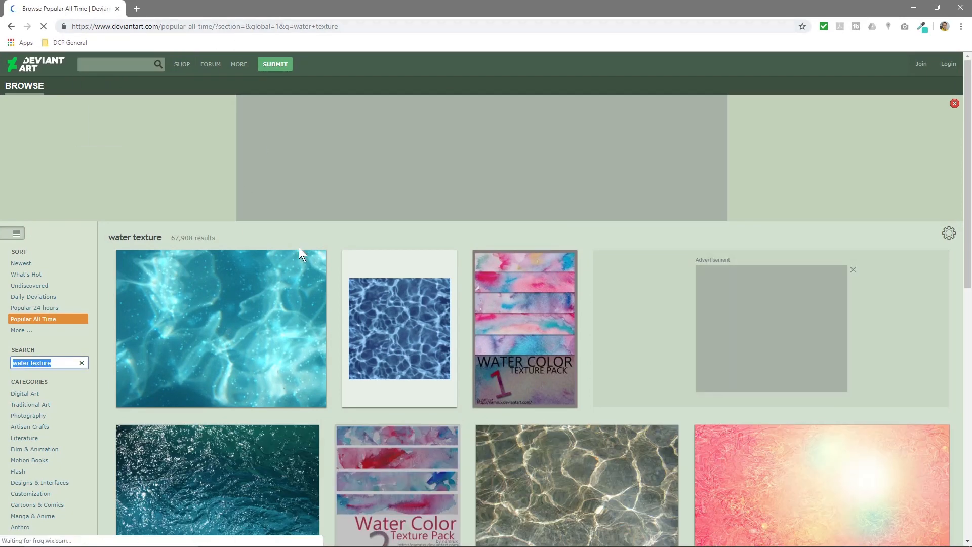
Look through the water texture results for an image that could serve as a rippled water surface.
scroll(598, 334, "down", 5)
scroll(627, 330, "down", 12)
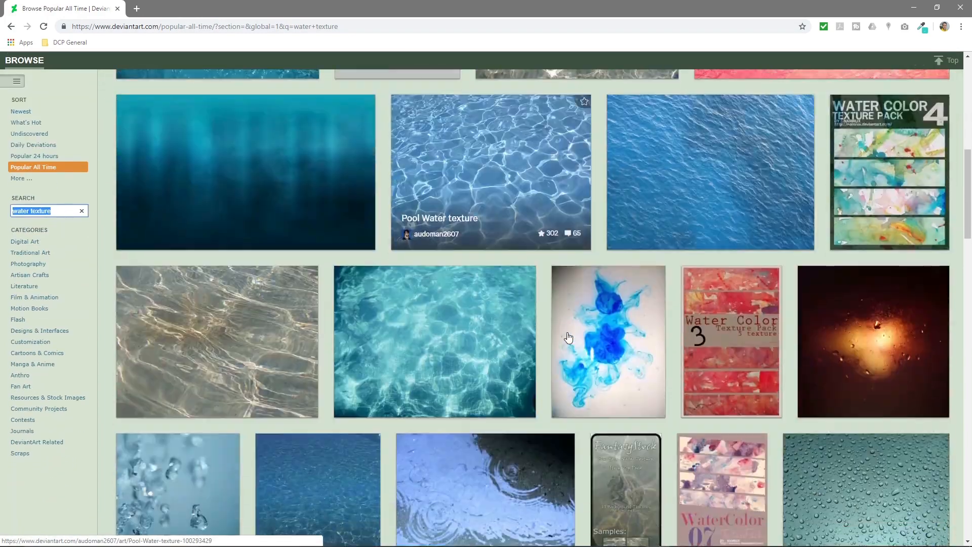
scroll(568, 335, "down", 11)
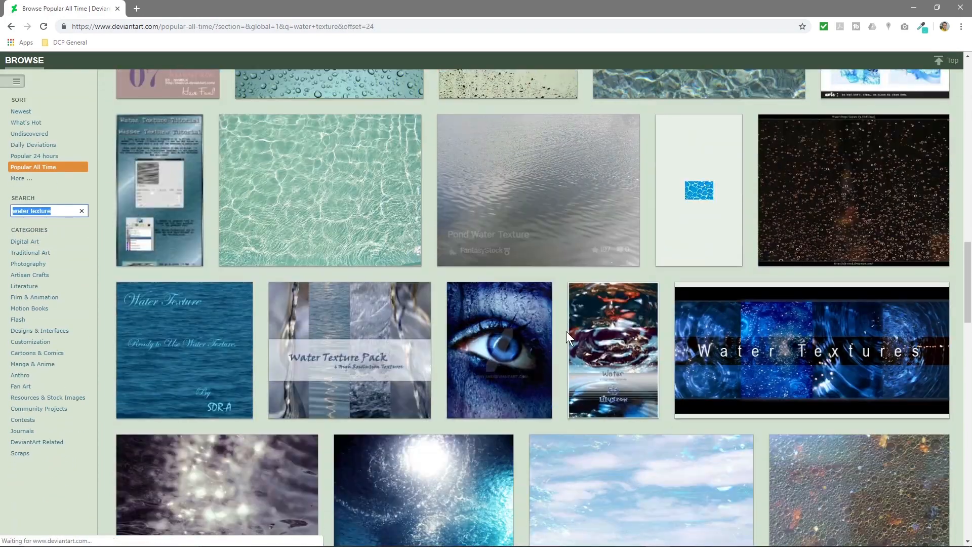
scroll(567, 335, "down", 3)
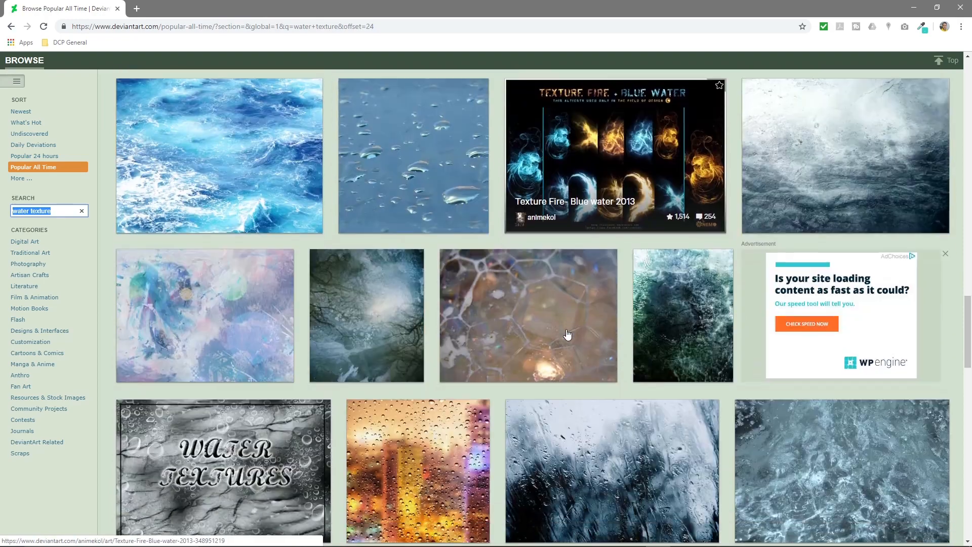
scroll(536, 304, "down", 4)
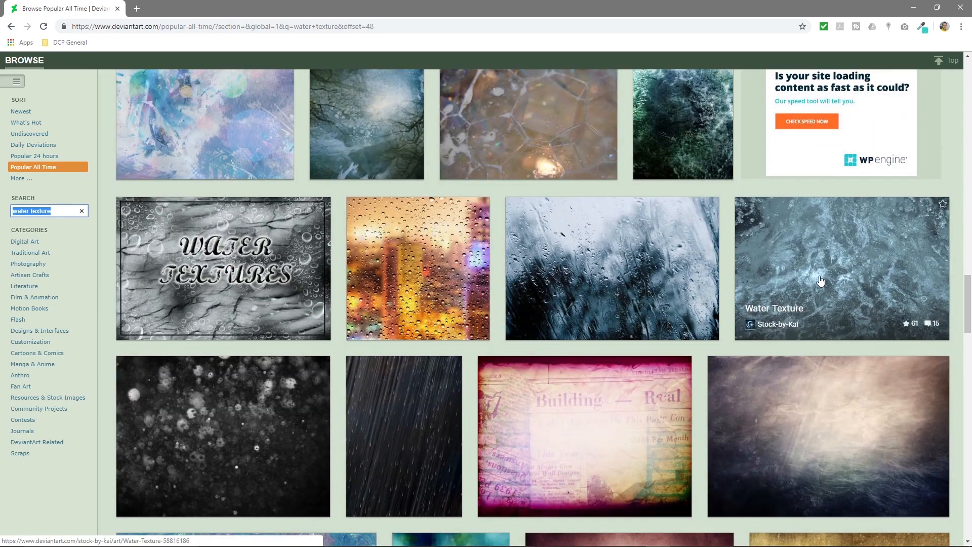
scroll(674, 328, "down", 9)
scroll(673, 326, "down", 11)
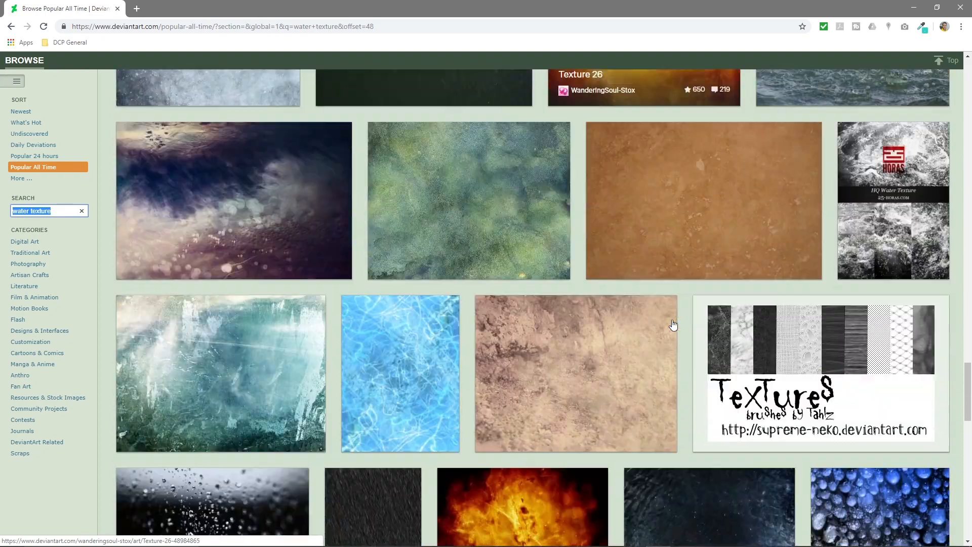
scroll(674, 321, "down", 7)
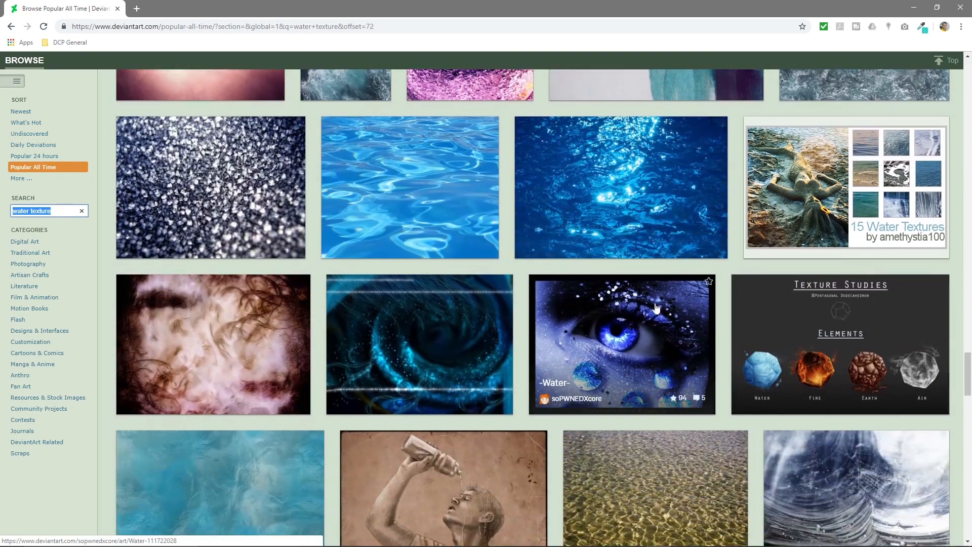
scroll(574, 282, "down", 1)
scroll(574, 282, "down", 10)
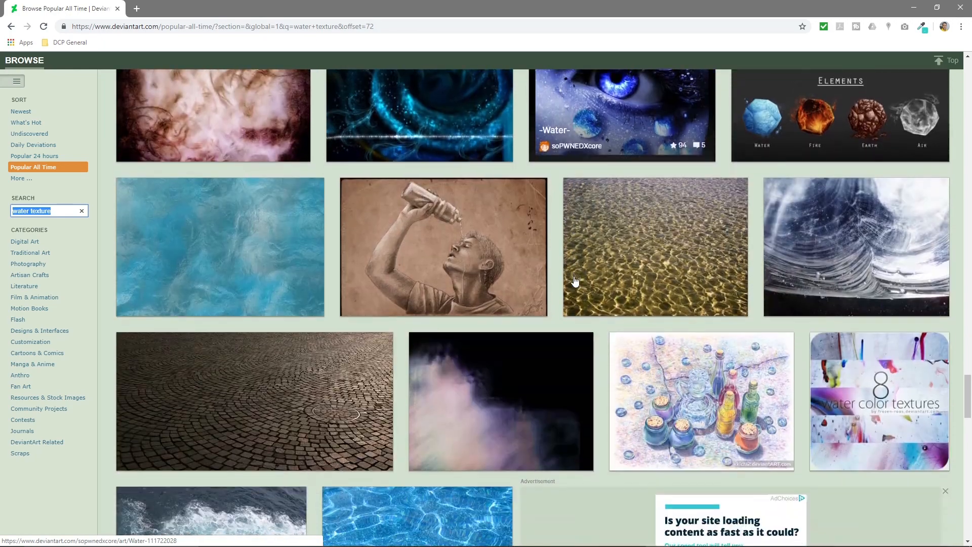
scroll(575, 282, "down", 6)
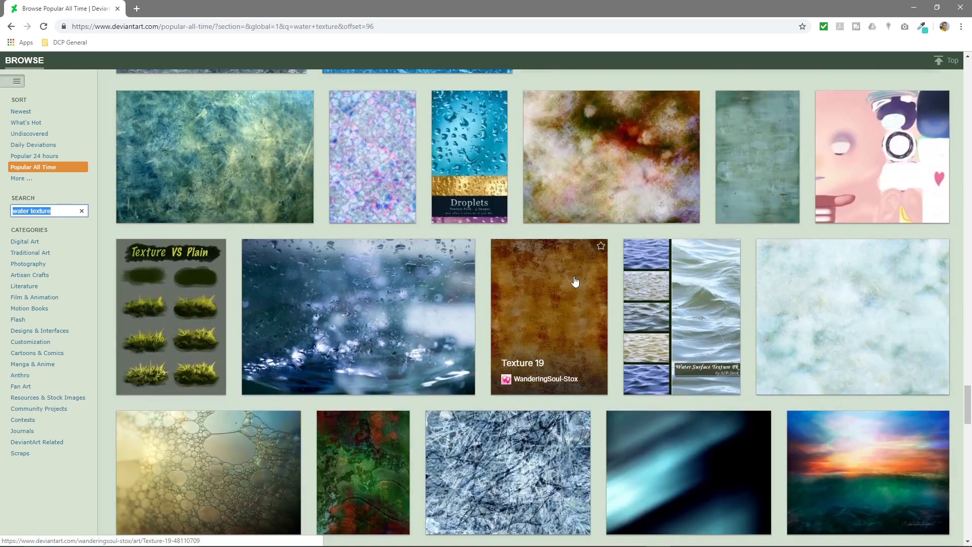
scroll(575, 282, "down", 2)
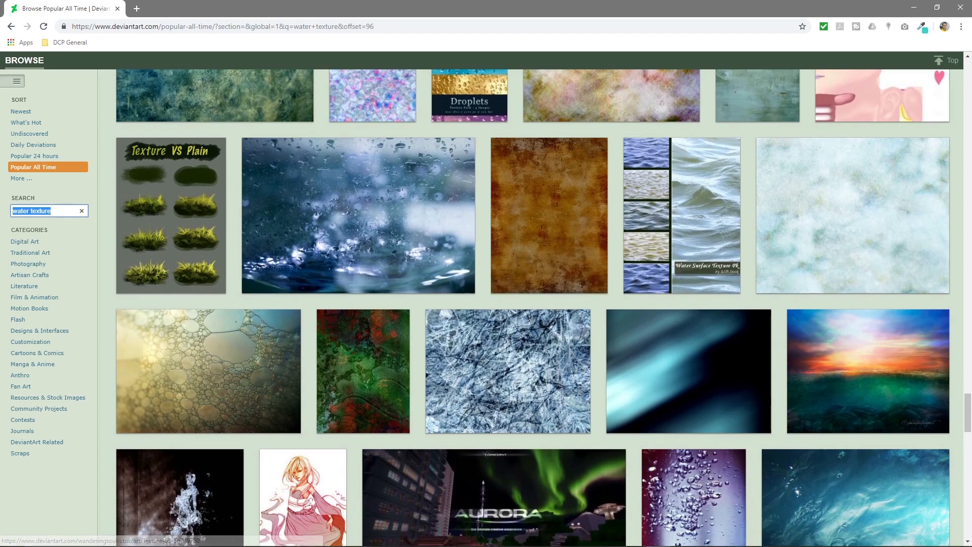
key("alt+Tab")
left_click_drag(802, 89, 971, 99)
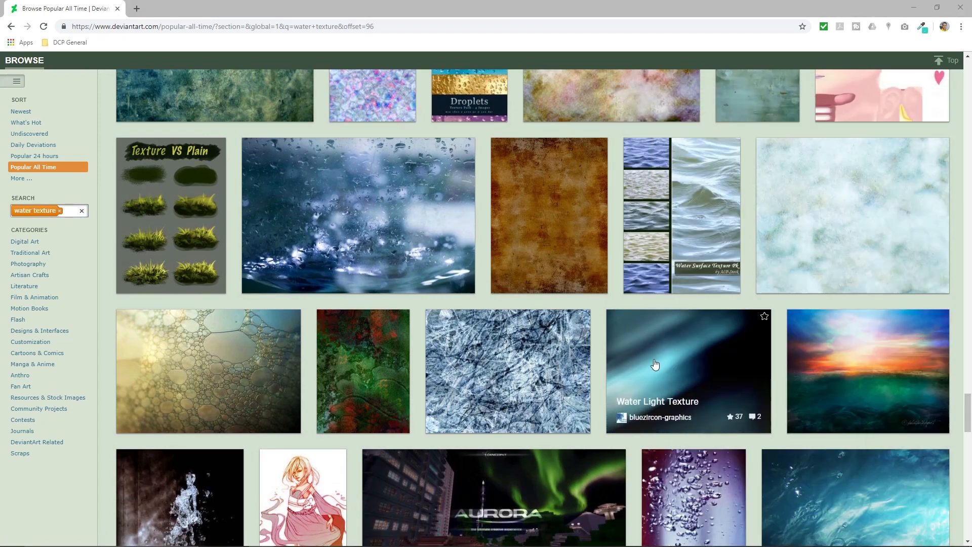
Go back through the water texture results, open the Pond Water Texture image and check its page.
scroll(672, 349, "down", 7)
scroll(672, 347, "down", 5)
scroll(674, 344, "up", 18)
scroll(685, 345, "up", 15)
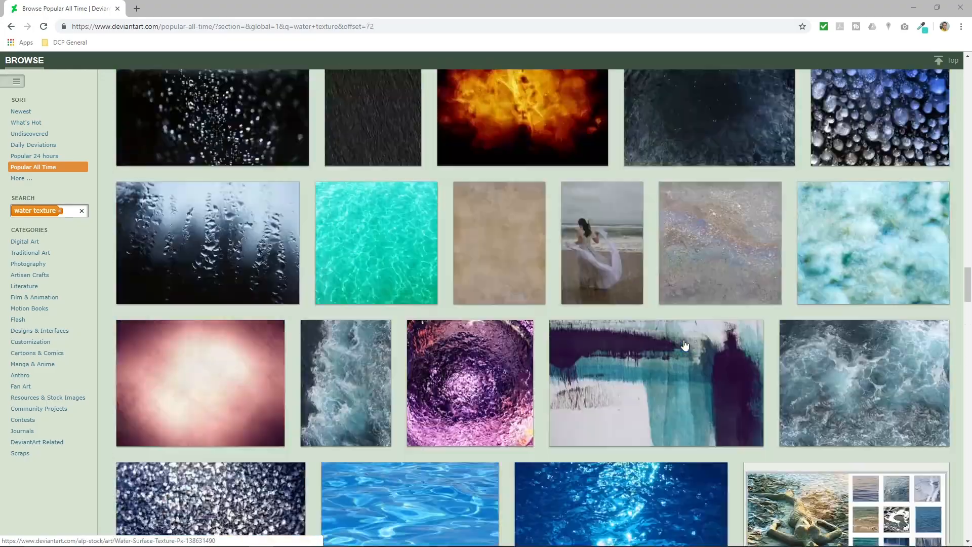
scroll(684, 345, "down", 3)
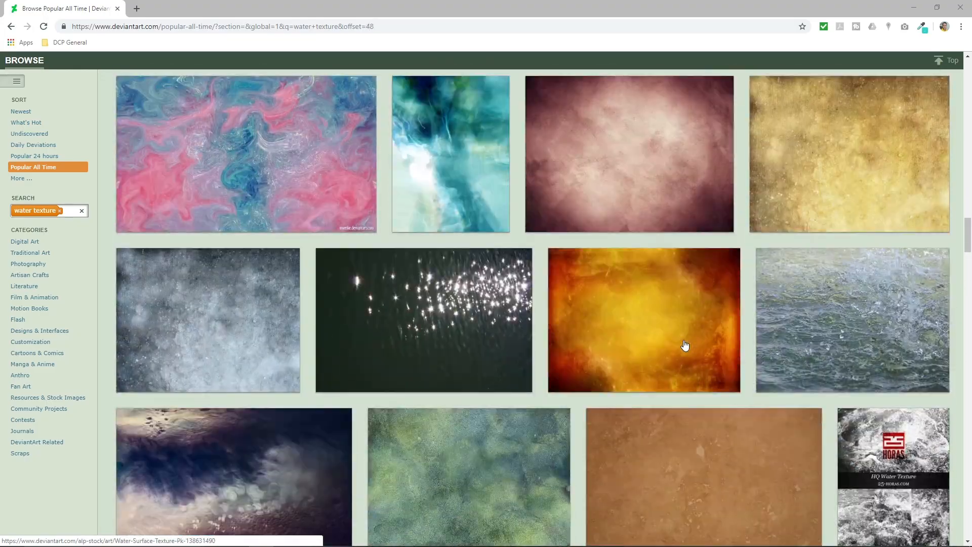
scroll(685, 345, "up", 11)
scroll(684, 345, "up", 7)
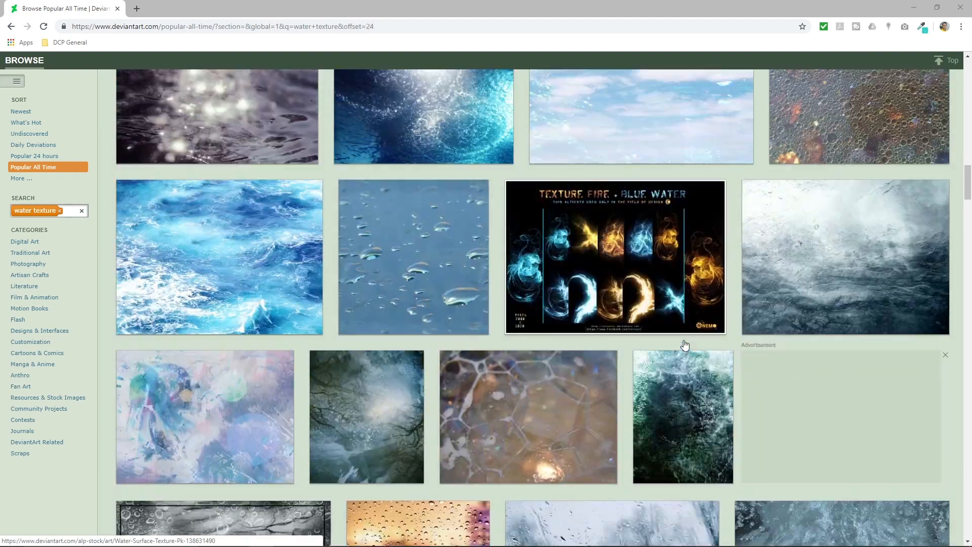
scroll(684, 345, "up", 5)
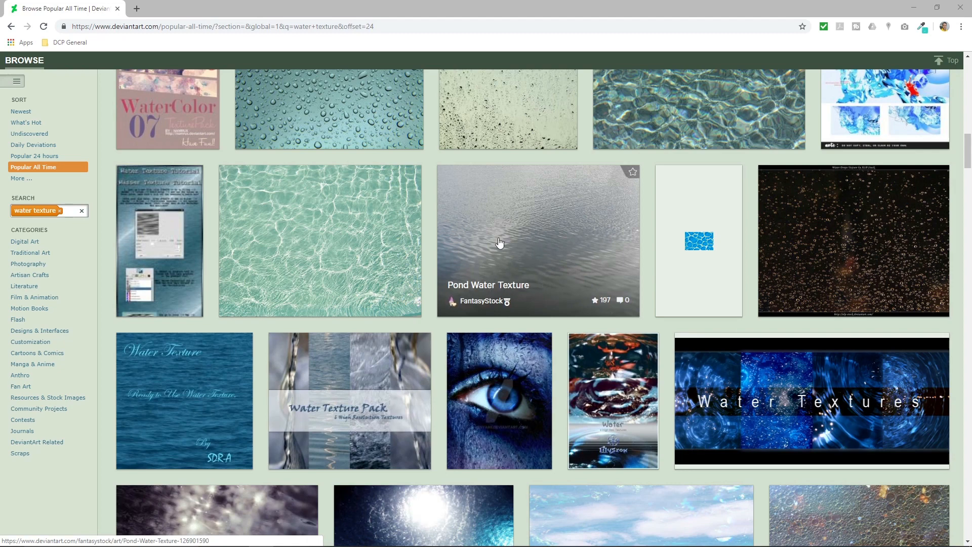
left_click(528, 233)
scroll(366, 305, "down", 2)
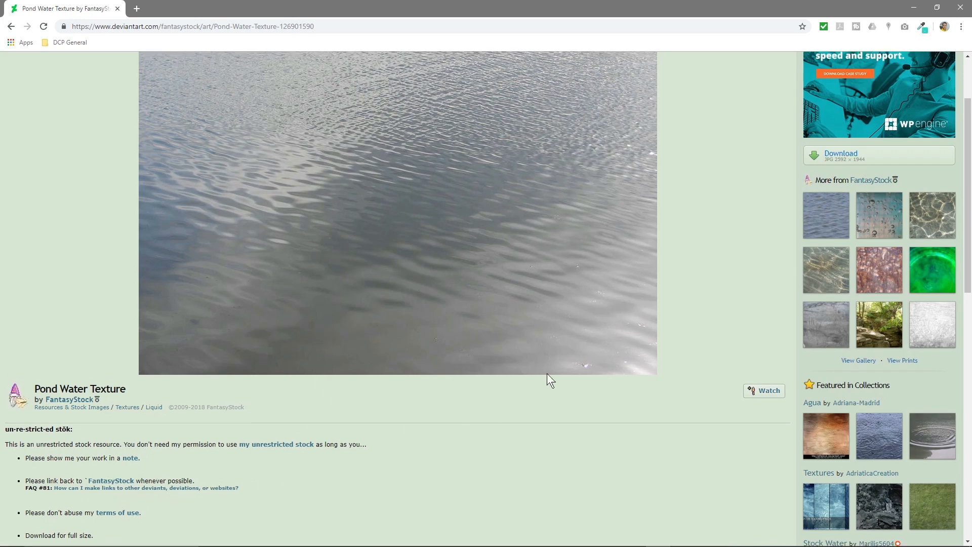
scroll(448, 280, "up", 2)
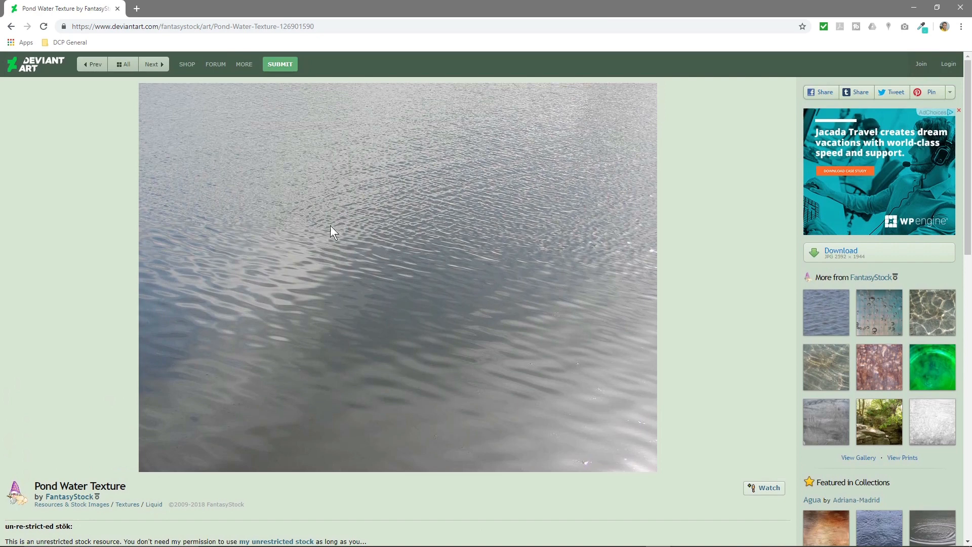
Copy the texture page's web address into image download.txt in Notepad.
left_click(264, 26)
key("alt+Tab")
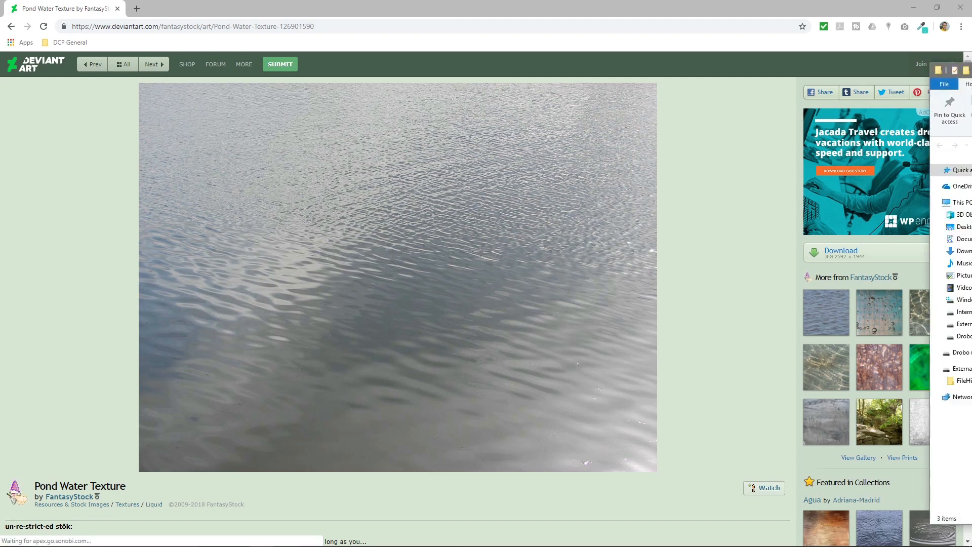
Place the browser beside the tutorial folder window and save the full-size pond water image into that folder.
left_click_drag(971, 77, 840, 74)
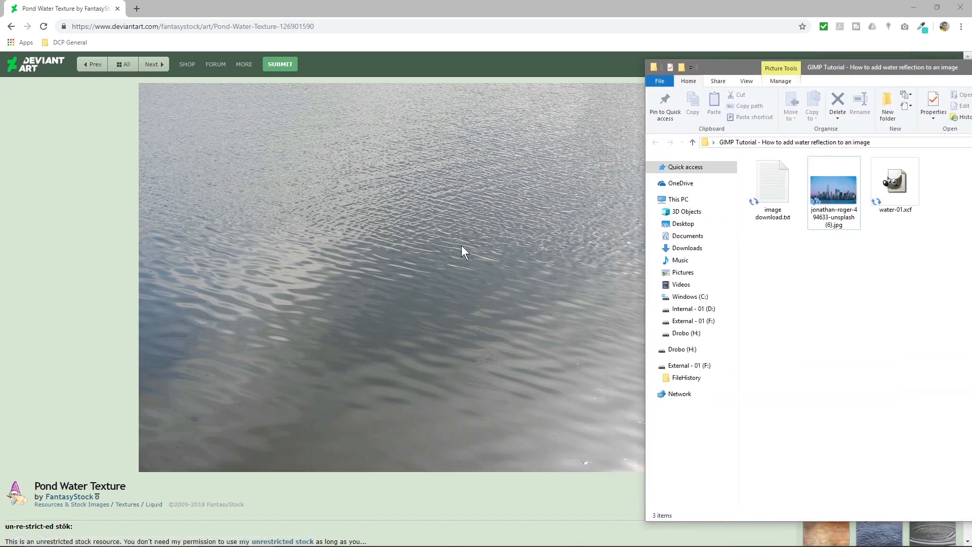
left_click_drag(486, 8, 1, 66)
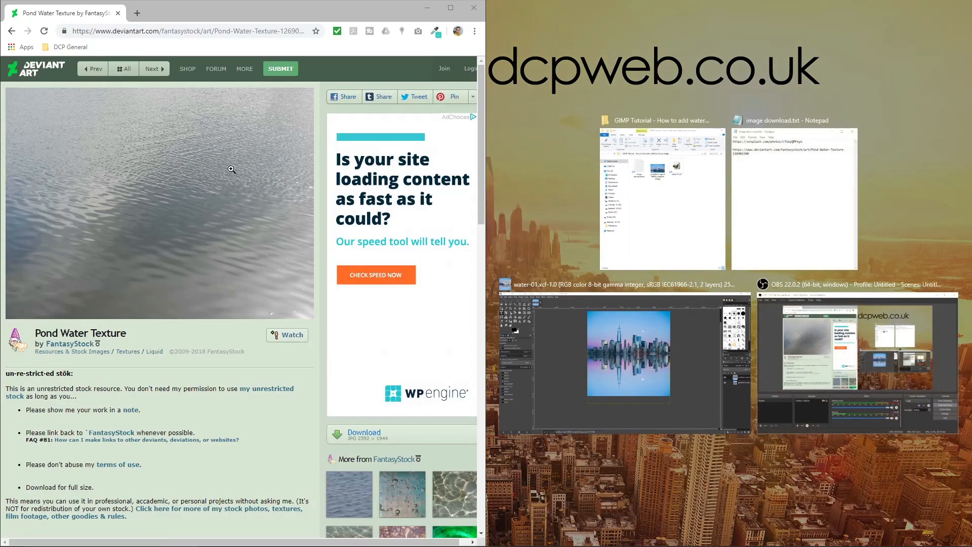
left_click(262, 183)
left_click_drag(265, 187, 900, 275)
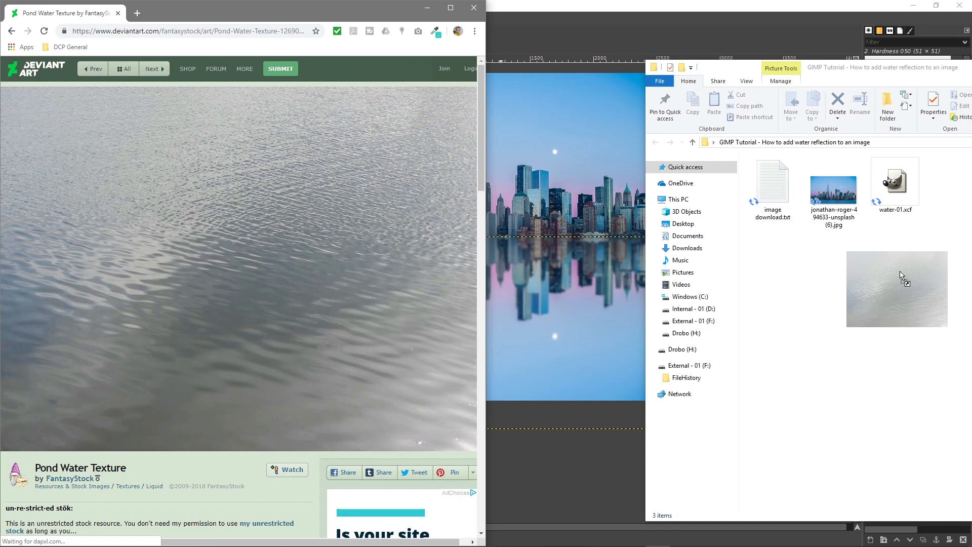
left_click_drag(901, 273, 909, 272)
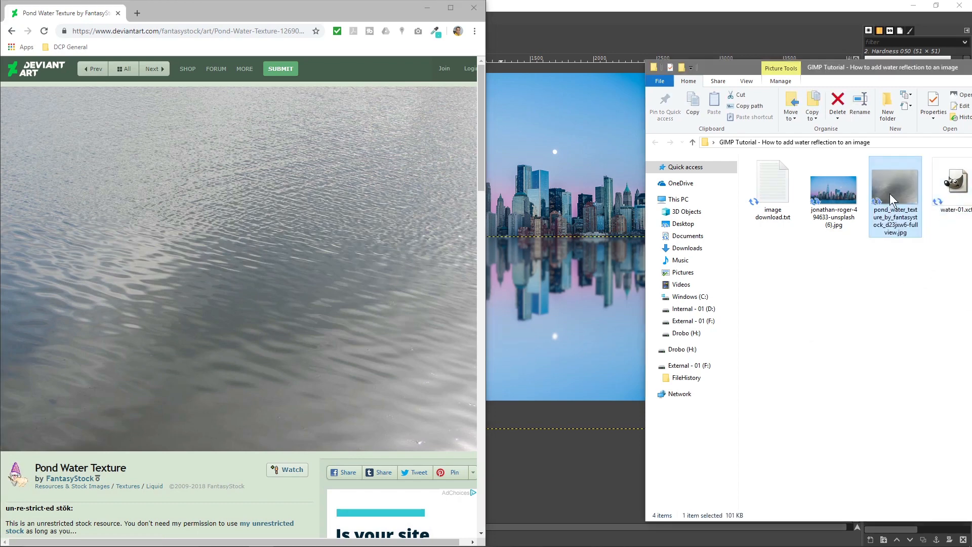
right_click(308, 175)
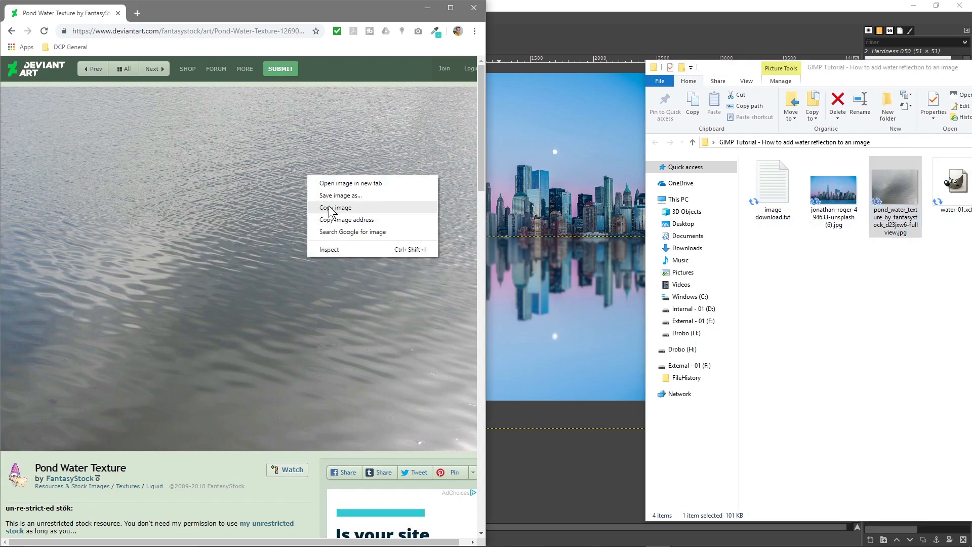
left_click(354, 195)
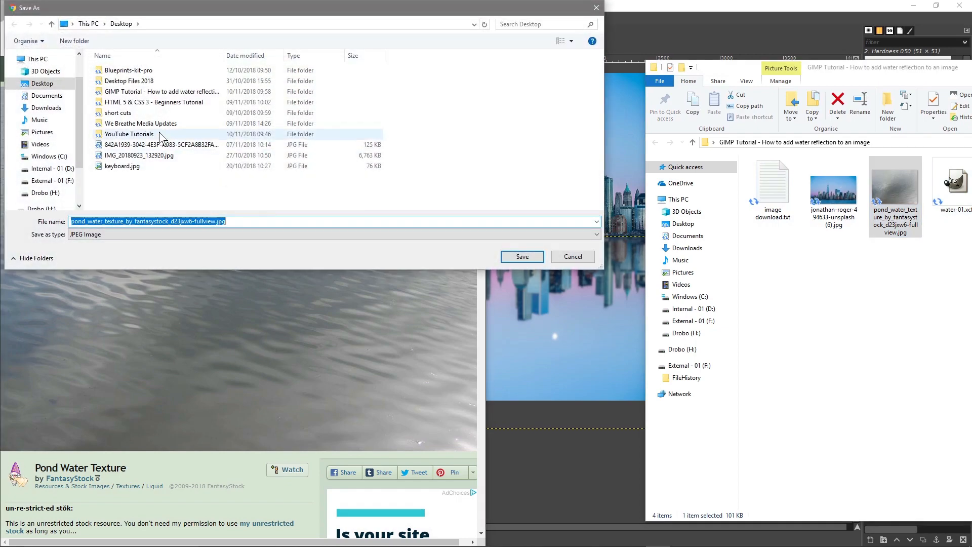
left_click(588, 256)
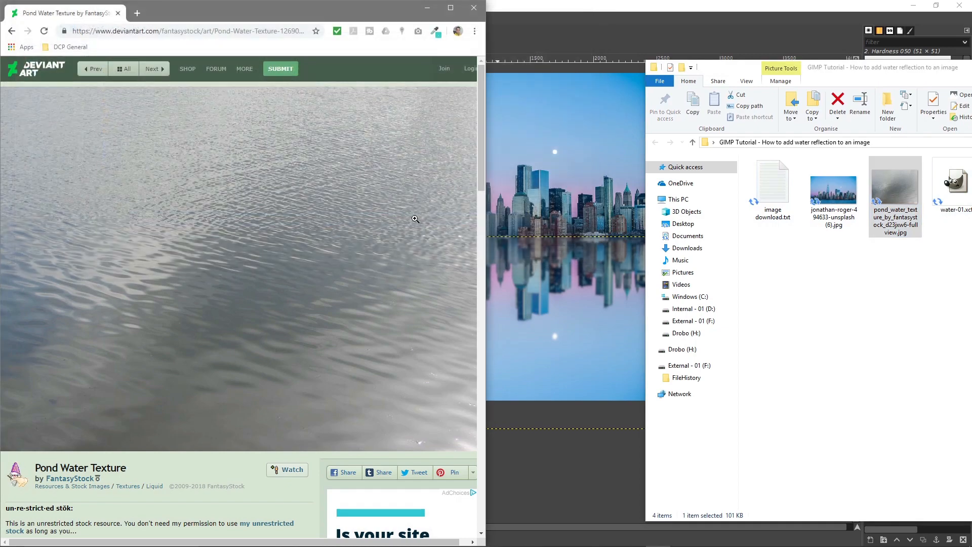
Close the browser and add the pond water texture file to water-01.xcf in GIMP as a new layer, minimising the folder window.
left_click(475, 9)
left_click_drag(830, 67, 539, 67)
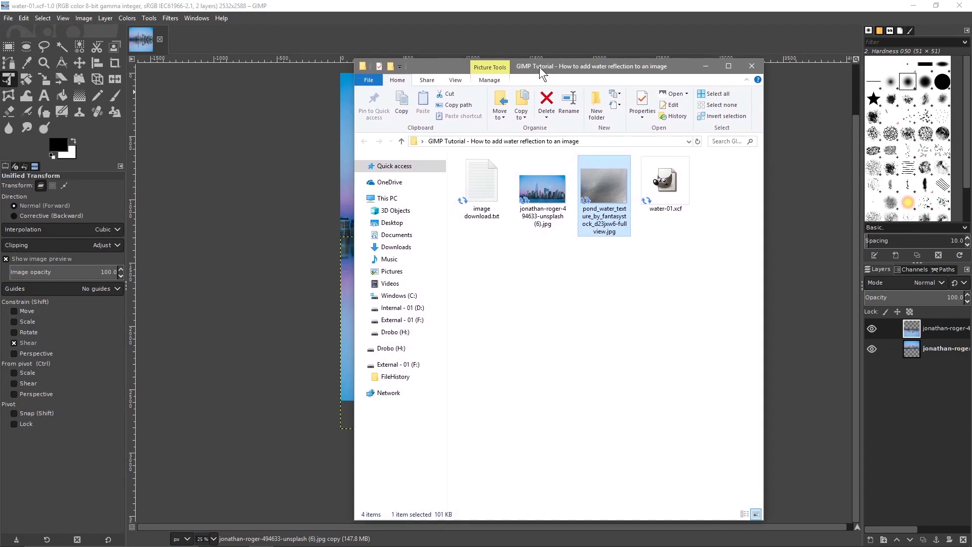
left_click_drag(606, 180, 940, 424)
left_click_drag(944, 399, 944, 400)
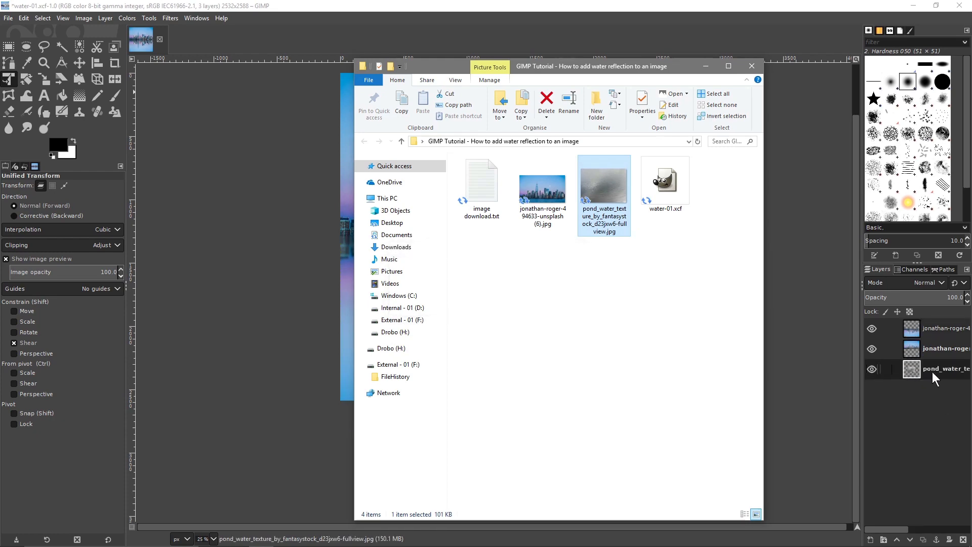
left_click(706, 67)
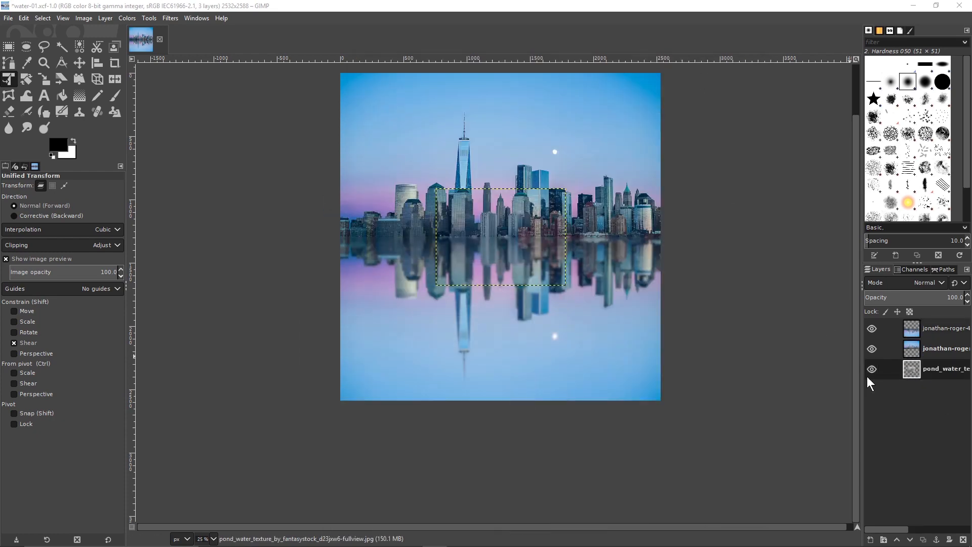
Move the pond water texture layer to the top of the layer stack and make it the active layer.
left_click(911, 371)
left_click_drag(930, 370, 931, 324)
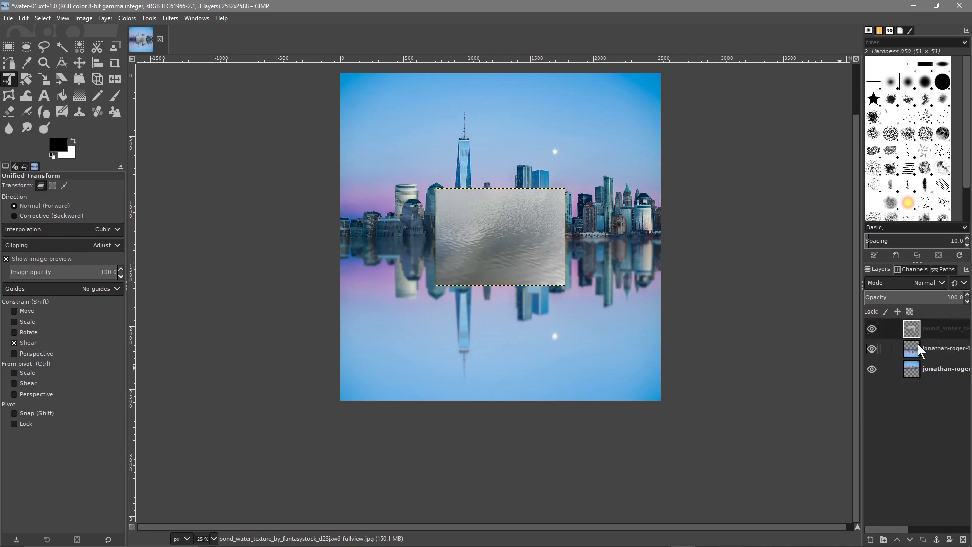
left_click(939, 353)
left_click(942, 368)
left_click(943, 351)
left_click(937, 328)
Move the pond water texture so it sits against the photo's left edge with its upper edge on the waterline.
scroll(378, 318, "up", 3)
scroll(379, 318, "down", 1)
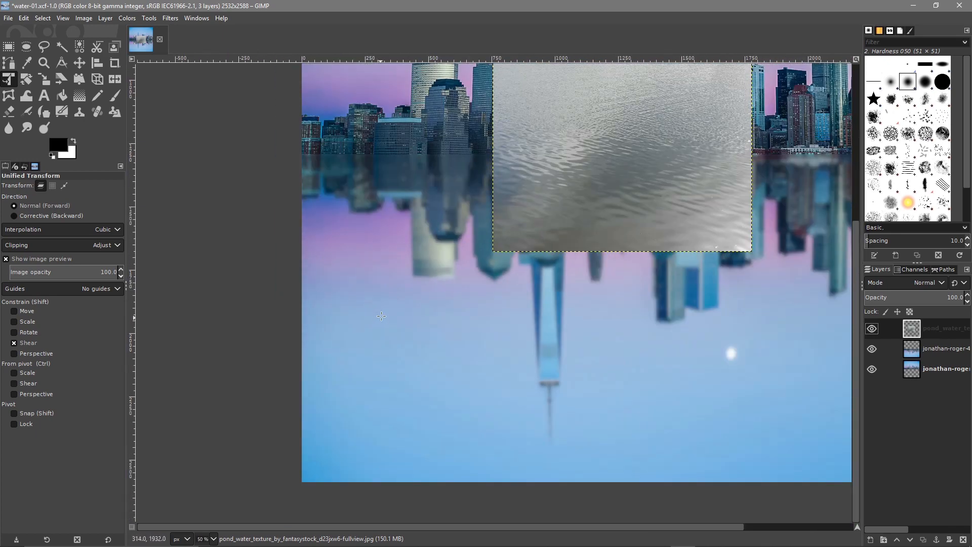
left_click_drag(440, 209, 311, 318)
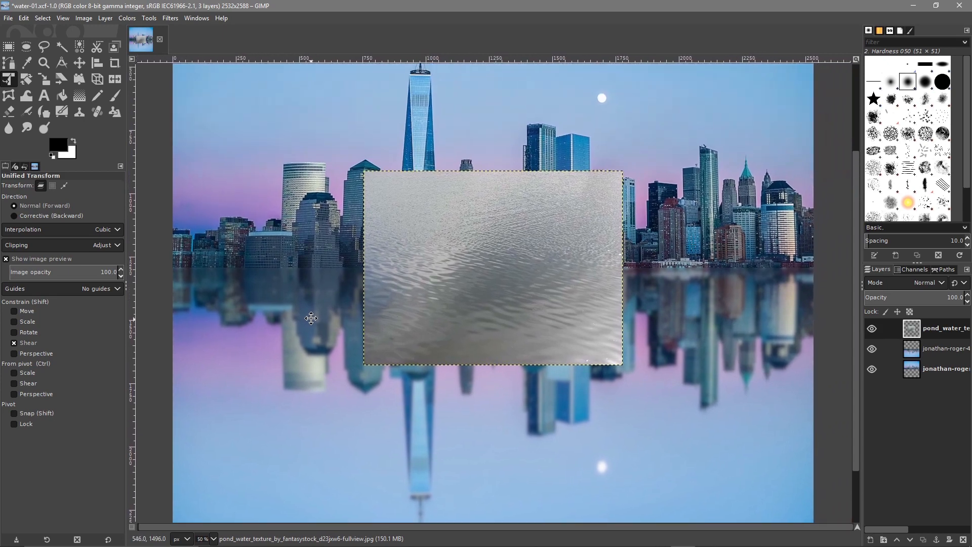
left_click(83, 62)
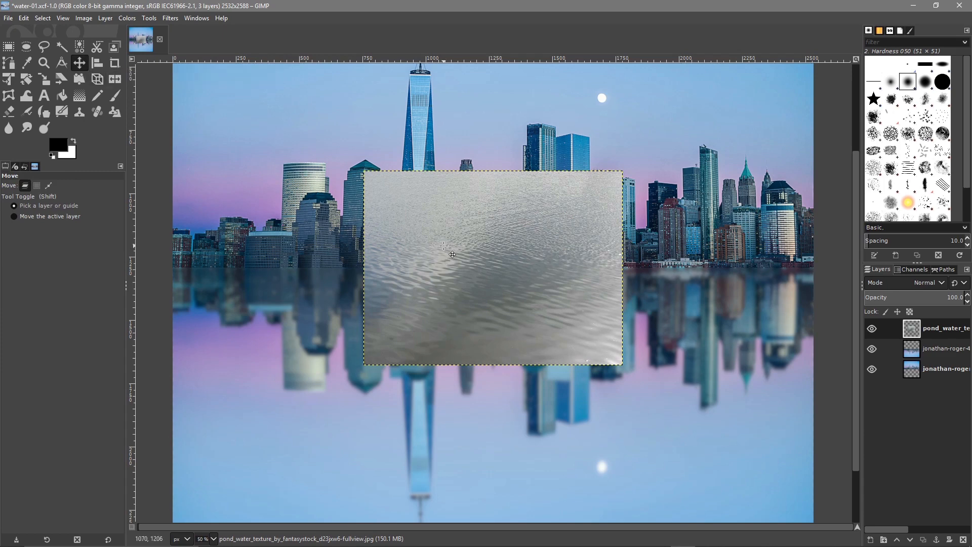
left_click_drag(458, 231, 270, 327)
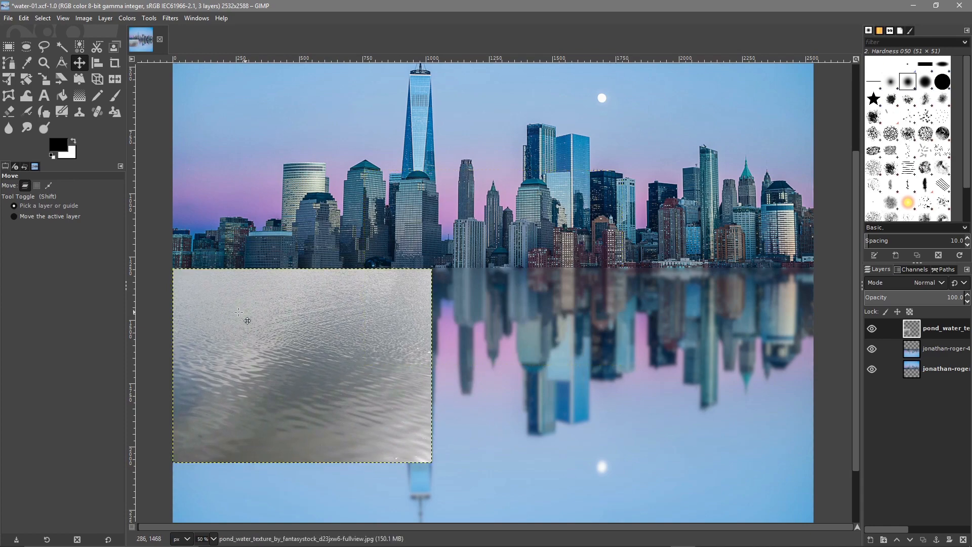
scroll(353, 307, "up", 1)
scroll(404, 434, "up", 2)
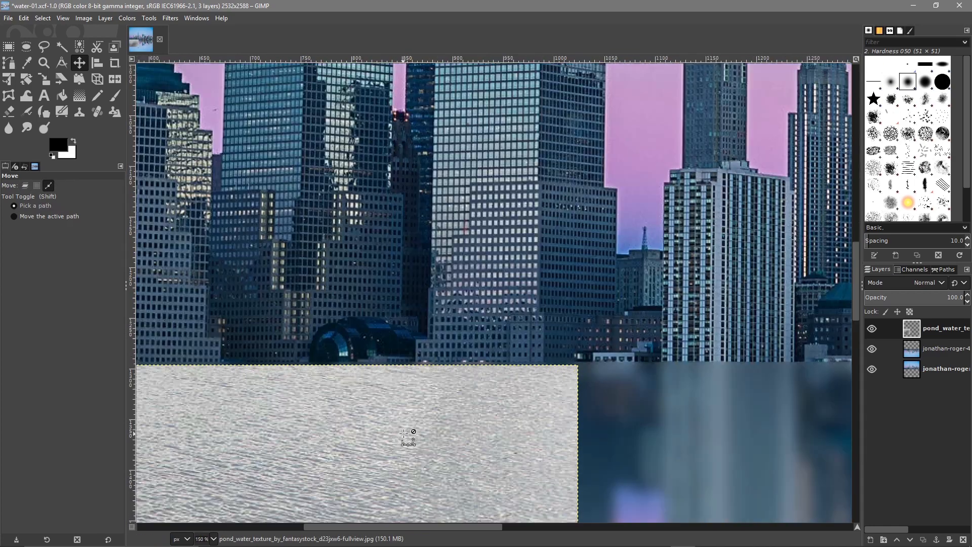
scroll(450, 402, "up", 4)
left_click_drag(498, 332, 498, 324)
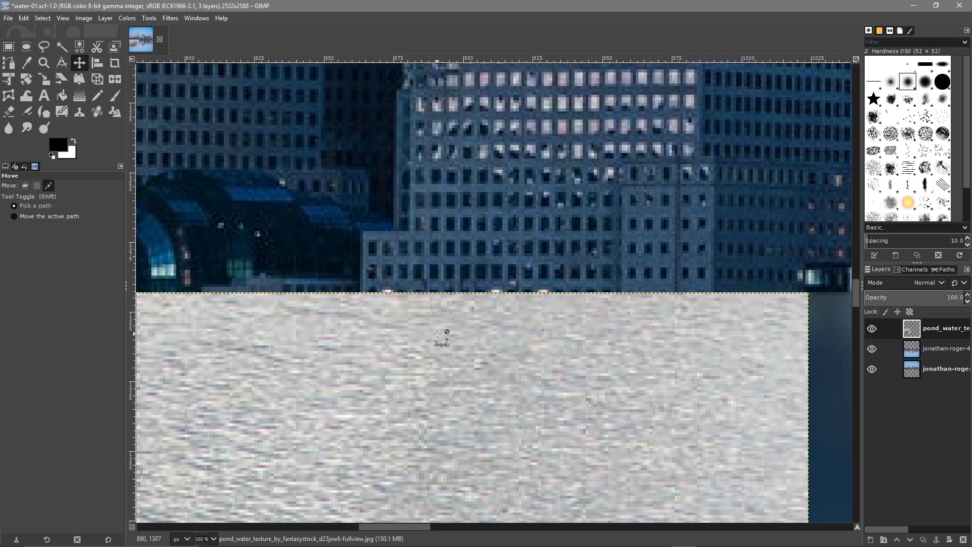
scroll(430, 337, "down", 7, "ctrl")
scroll(428, 338, "down", 2, "ctrl")
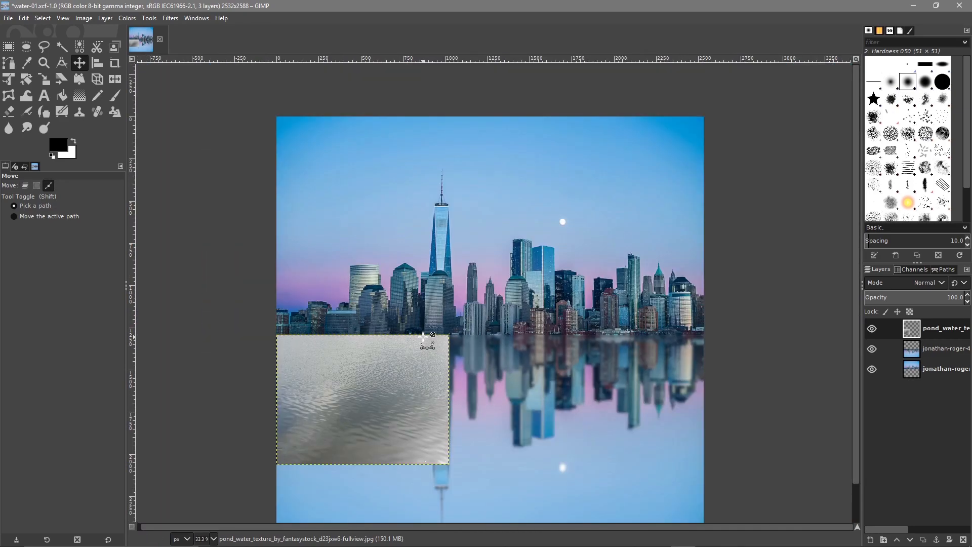
scroll(499, 283, "up", 1, "ctrl")
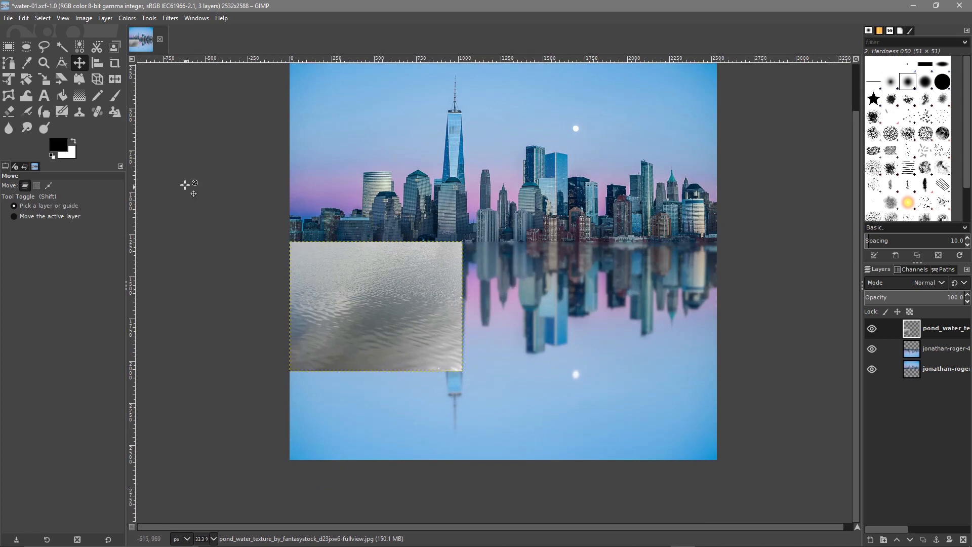
Stretch the pond water texture with Unified Transform past both sides of the photo and down beyond its lower edge.
left_click(8, 79)
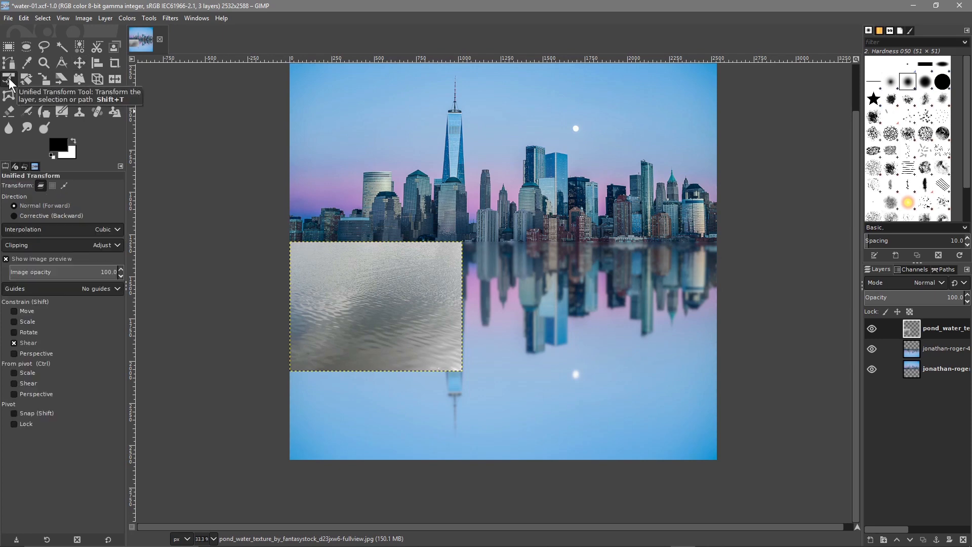
left_click(377, 316)
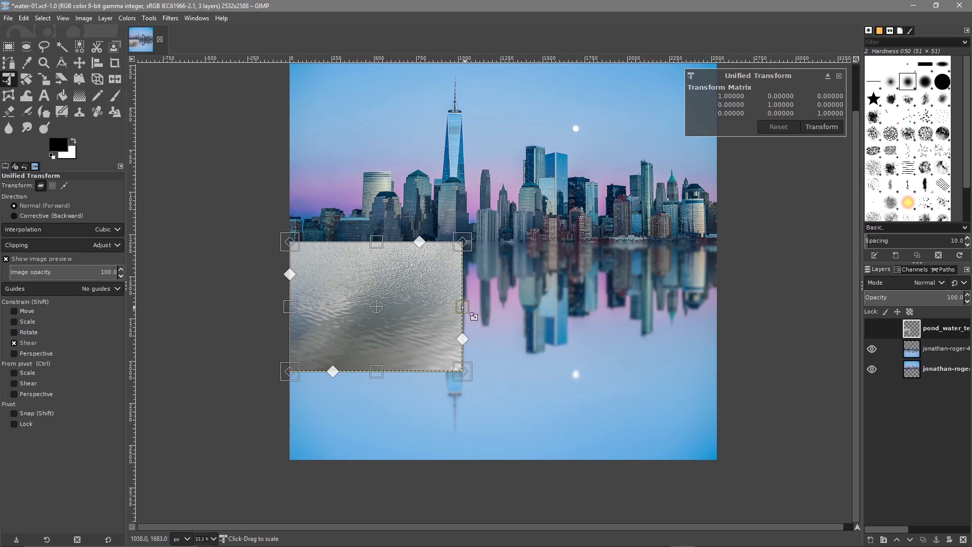
left_click_drag(463, 307, 743, 314)
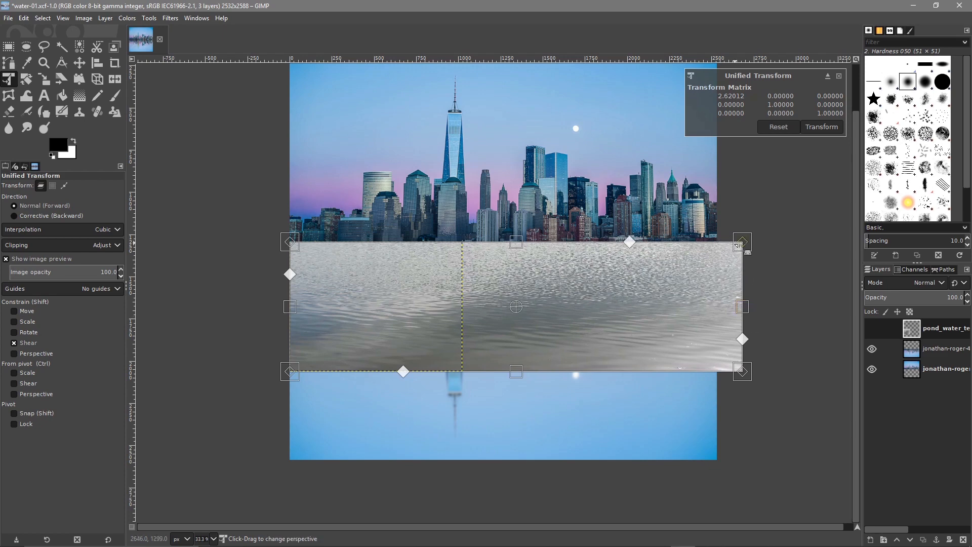
left_click_drag(290, 306, 265, 306)
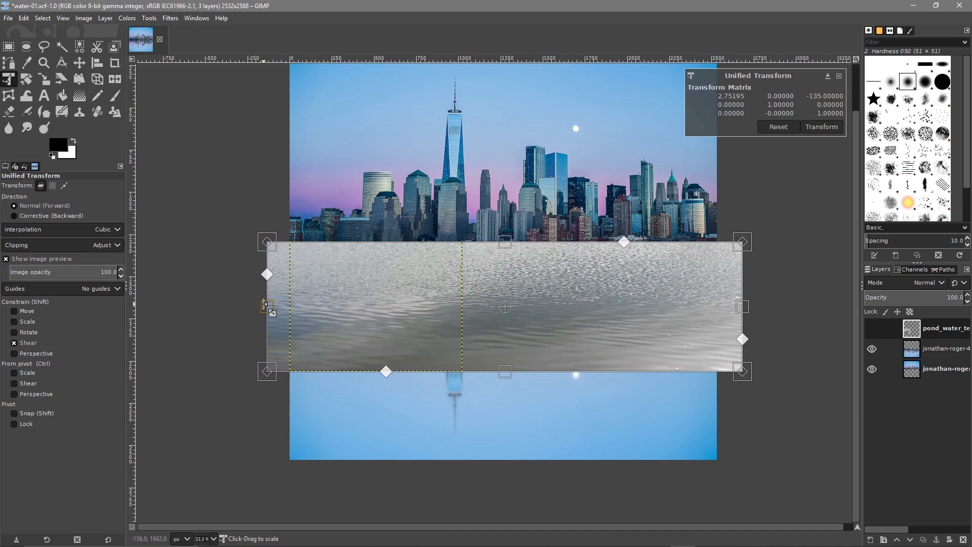
left_click_drag(505, 373, 512, 473)
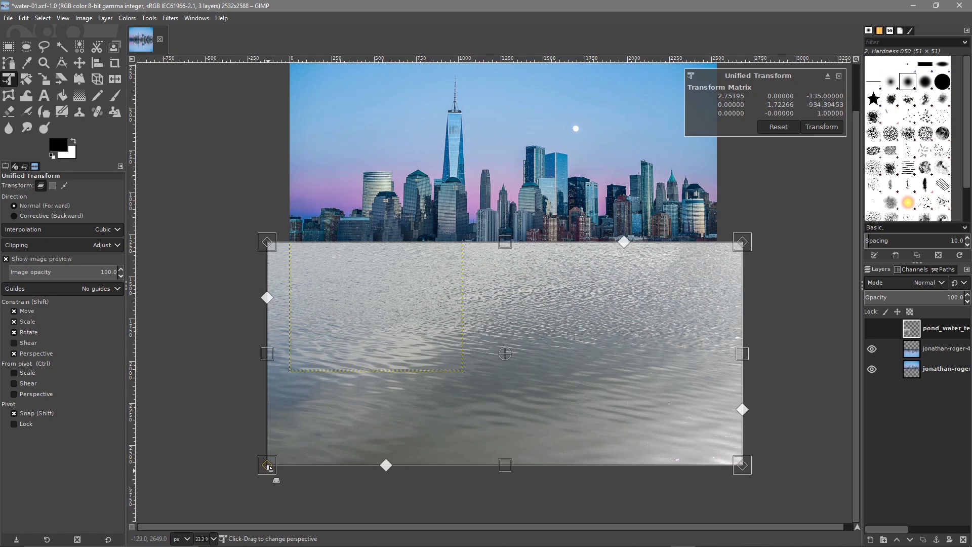
Pull the pond water texture's two lower corners outward in perspective until it flares past both sides of the photo, and apply the transform.
left_click_drag(269, 467, 224, 464)
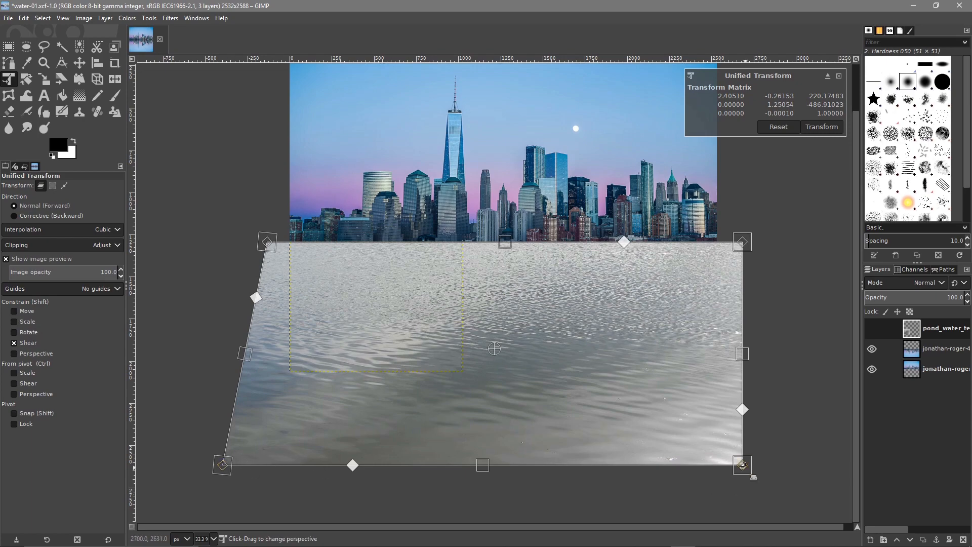
left_click_drag(742, 465, 780, 470)
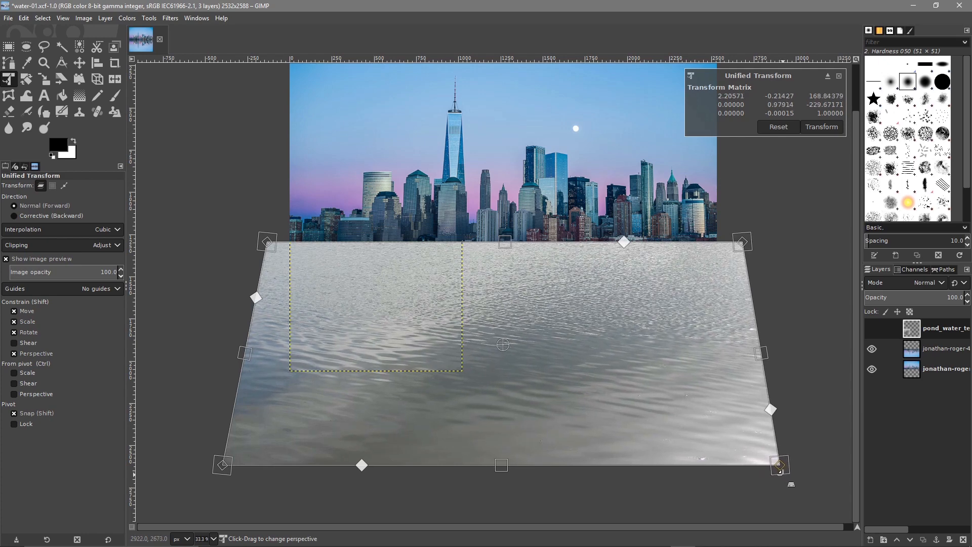
mouse_move(780, 471)
left_mouse_down()
mouse_move(784, 488)
mouse_move(782, 469)
mouse_move(782, 479)
mouse_move(673, 494)
mouse_move(762, 494)
mouse_move(647, 500)
mouse_move(719, 494)
mouse_move(644, 496)
mouse_move(611, 464)
mouse_move(792, 462)
mouse_move(779, 462)
left_mouse_up()
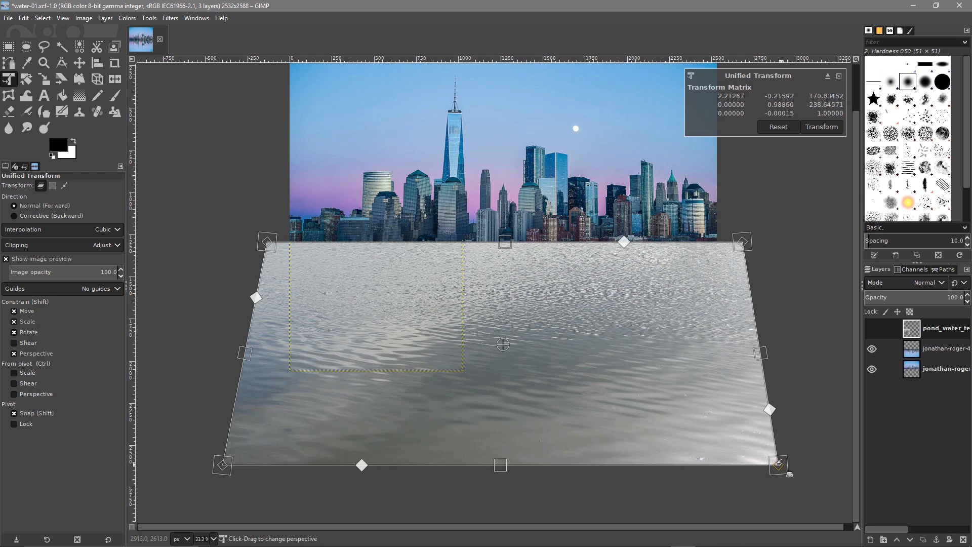
left_click_drag(779, 462, 778, 460)
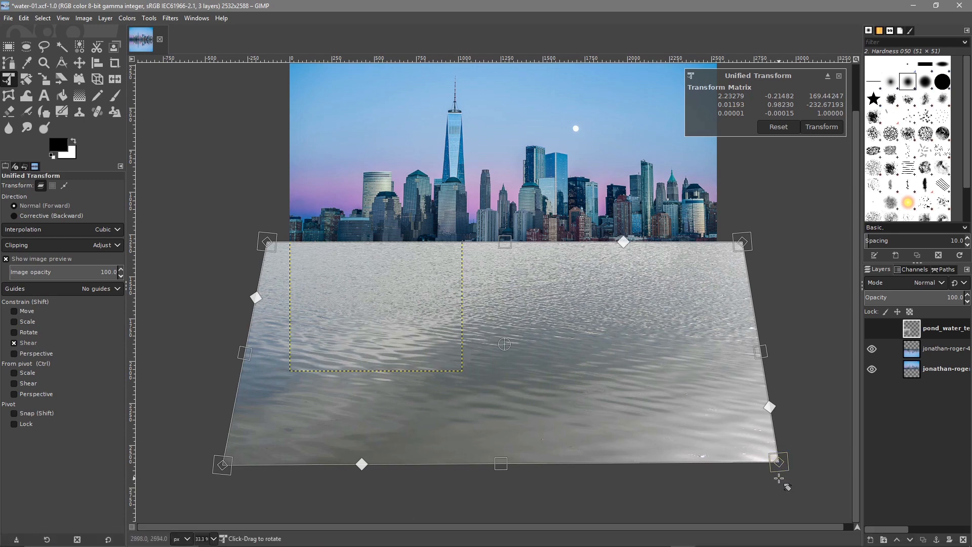
mouse_move(778, 461)
left_mouse_down()
mouse_move(768, 457)
mouse_move(761, 473)
mouse_move(783, 474)
mouse_move(780, 466)
left_mouse_up()
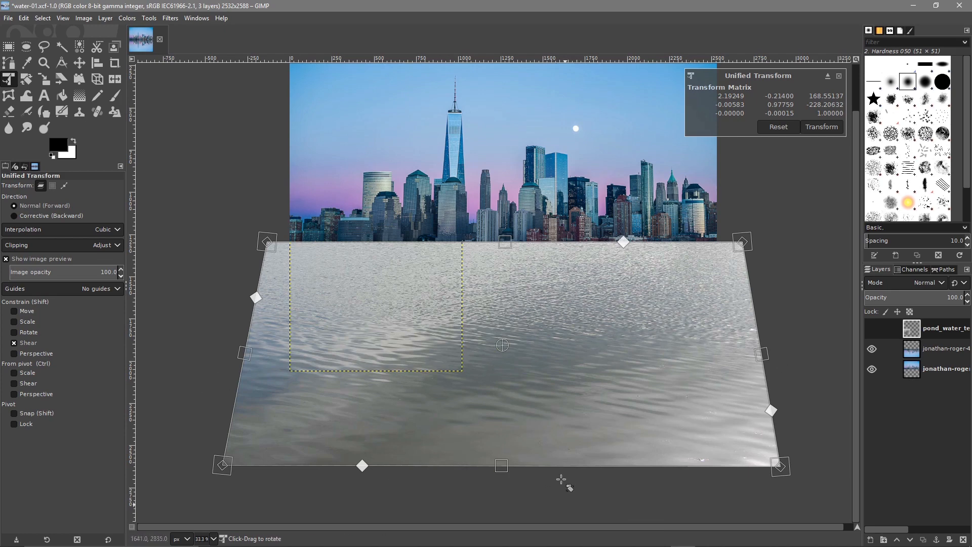
left_click(823, 127)
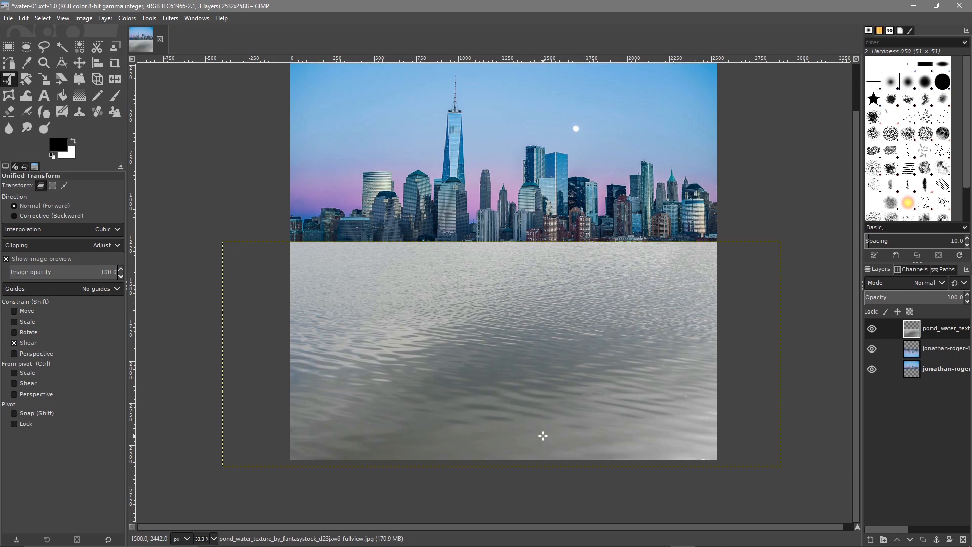
Move the mirrored skyline reflection layer above the pond water texture in the layer stack.
left_click(934, 351)
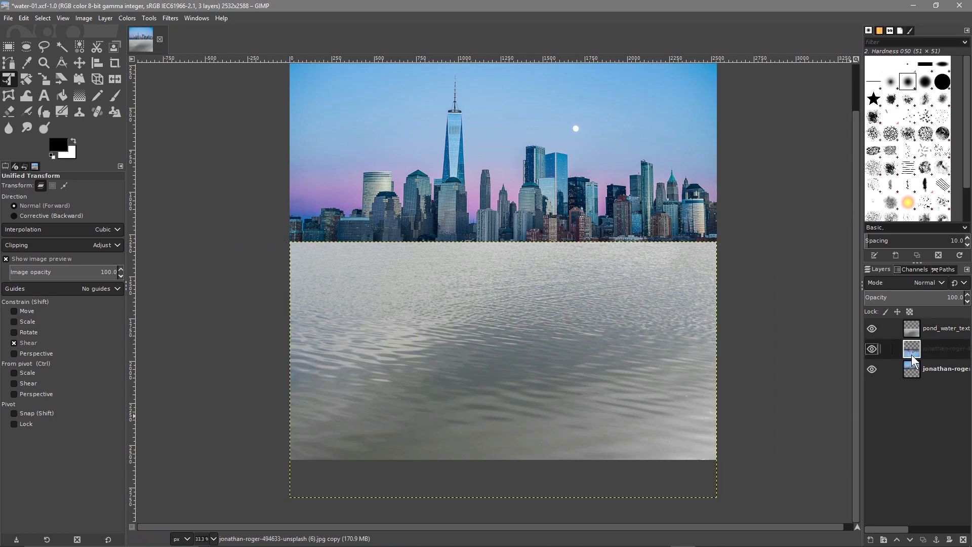
left_click_drag(935, 351, 923, 324)
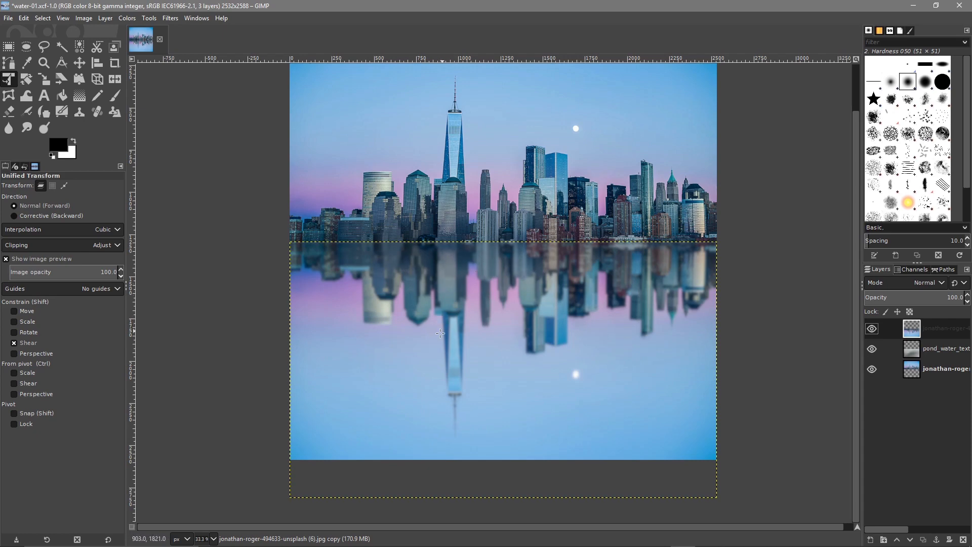
scroll(431, 335, "down", 1)
scroll(431, 335, "up", 1)
Save the image under the new name water-02.xcf in the tutorial folder.
left_click(8, 17)
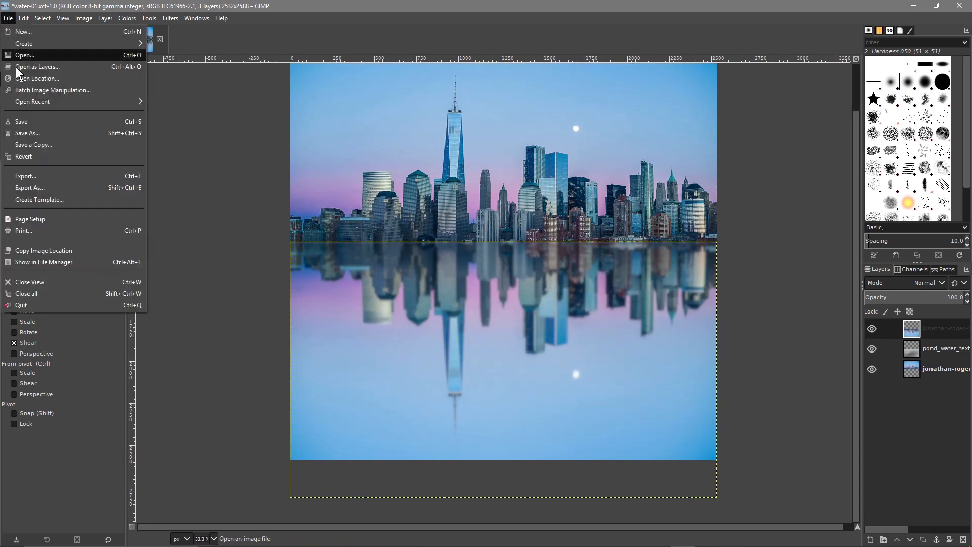
left_click(30, 134)
left_click(91, 29)
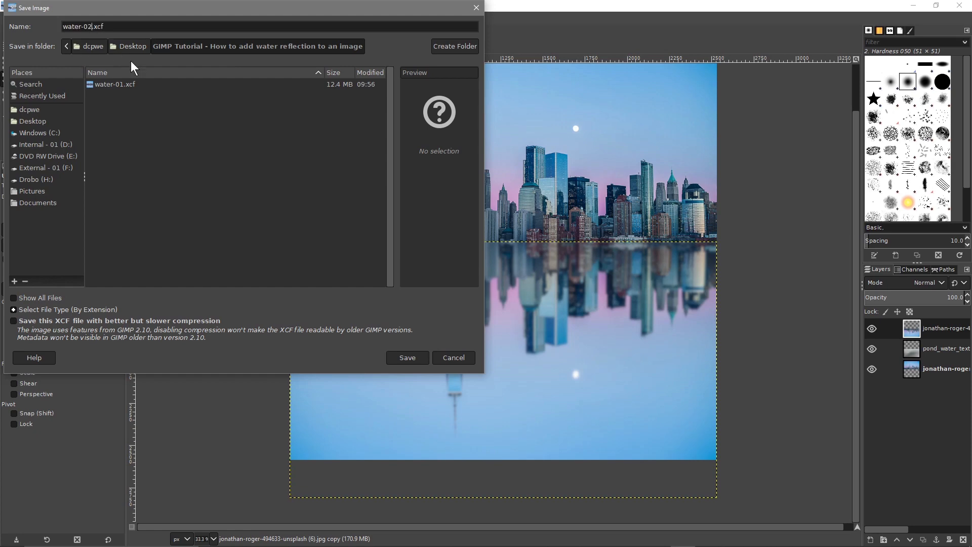
left_click(407, 358)
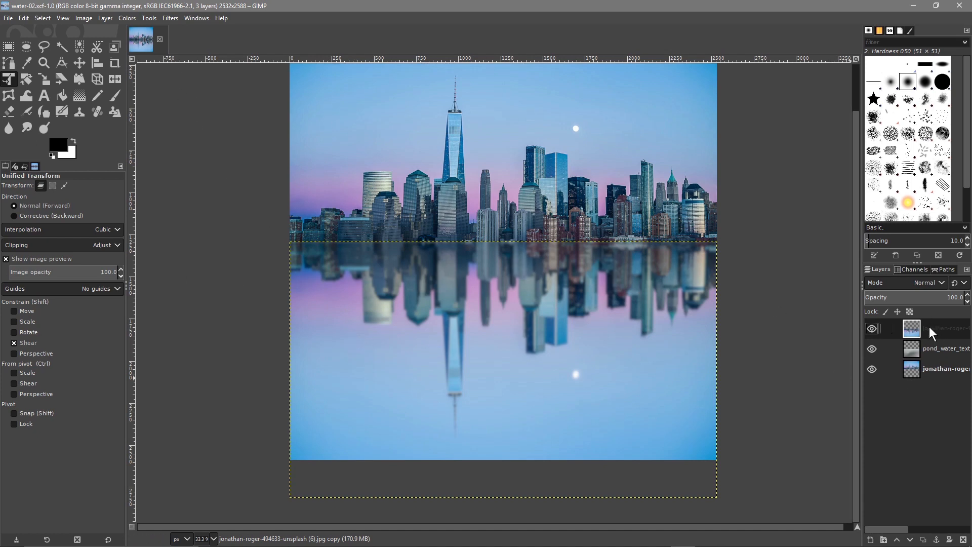
Open the Displace filter on the reflection layer, use the pond water texture layer for both aux inputs and set horizontal and vertical displacement to 28.85.
left_click(170, 18)
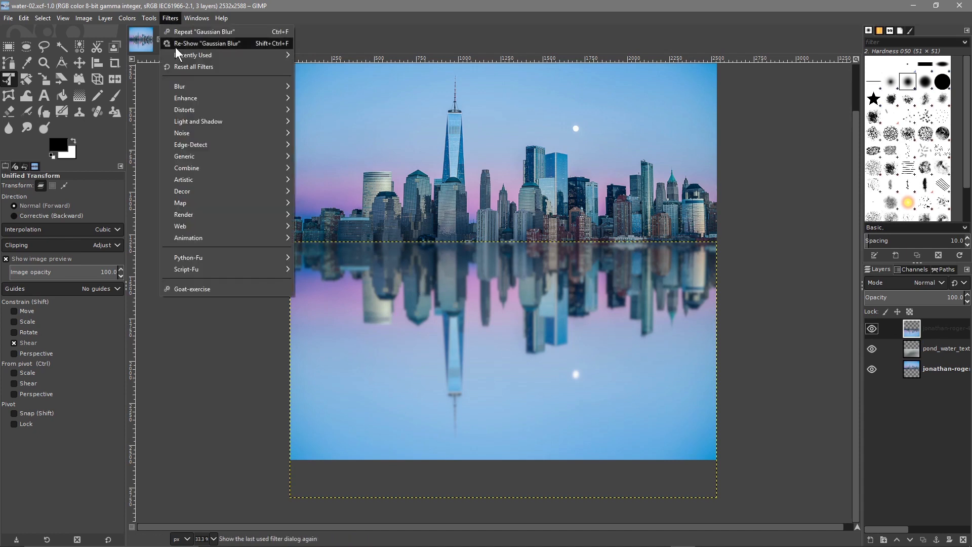
mouse_move(219, 204)
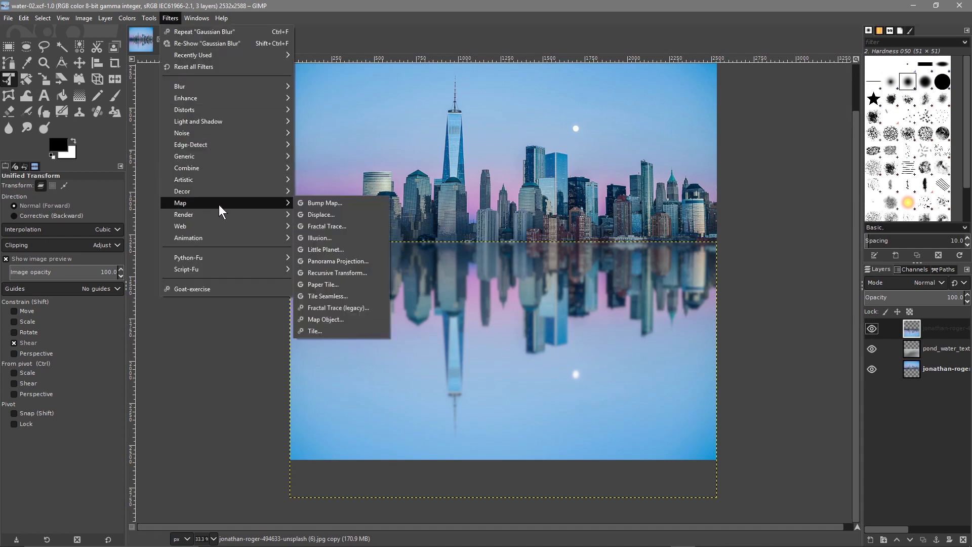
left_click(324, 216)
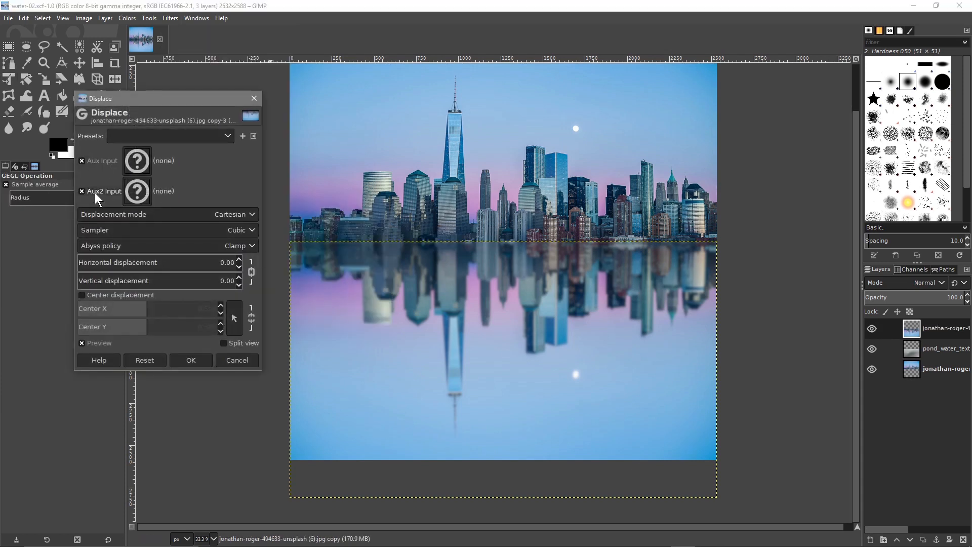
left_click(140, 159)
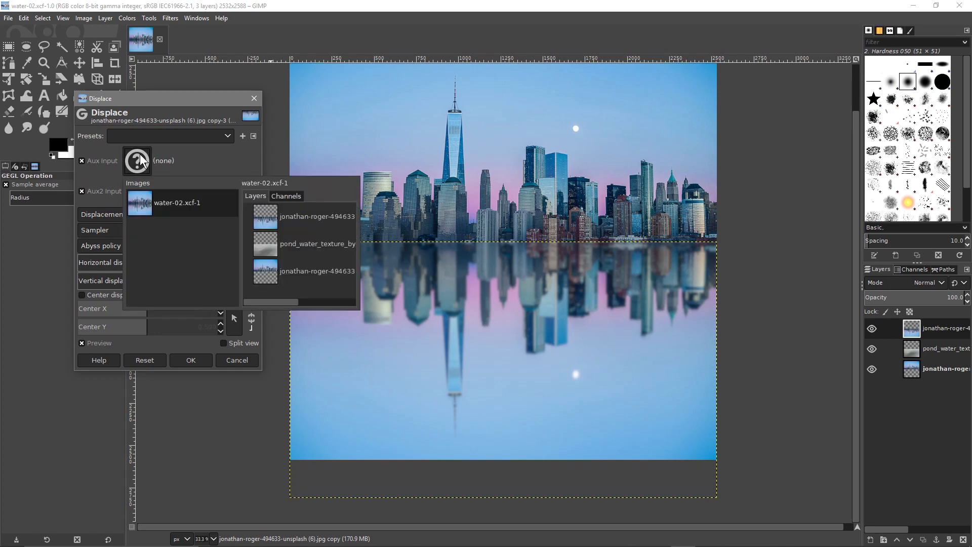
double_click(264, 244)
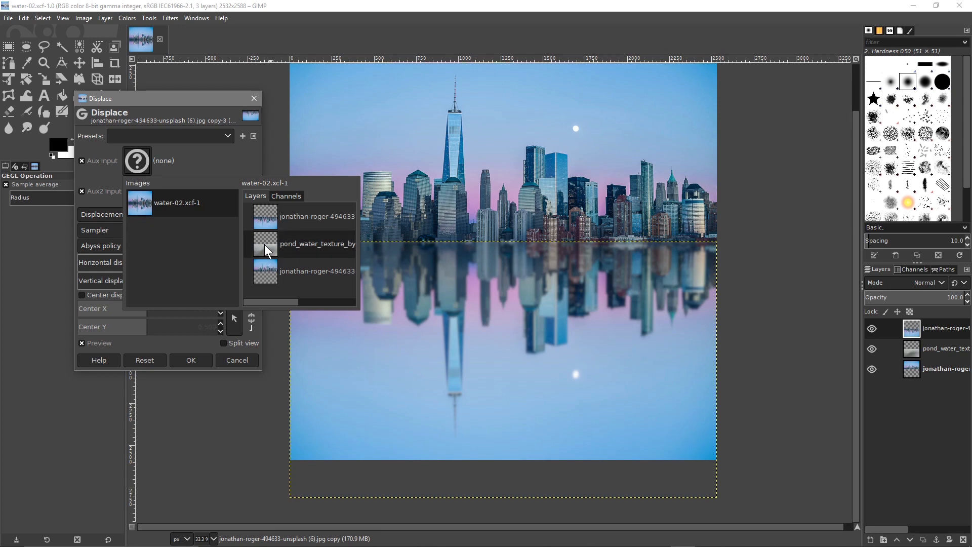
left_click(137, 191)
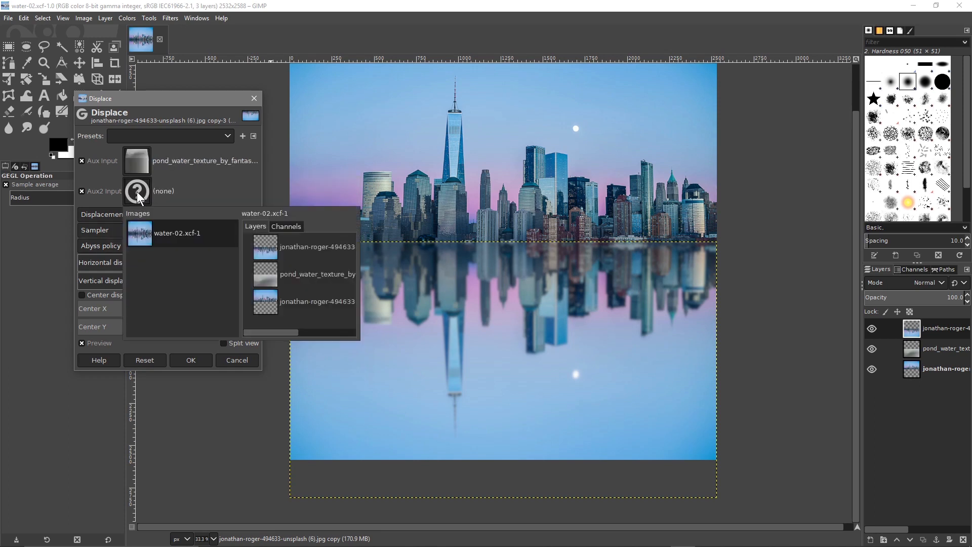
double_click(261, 275)
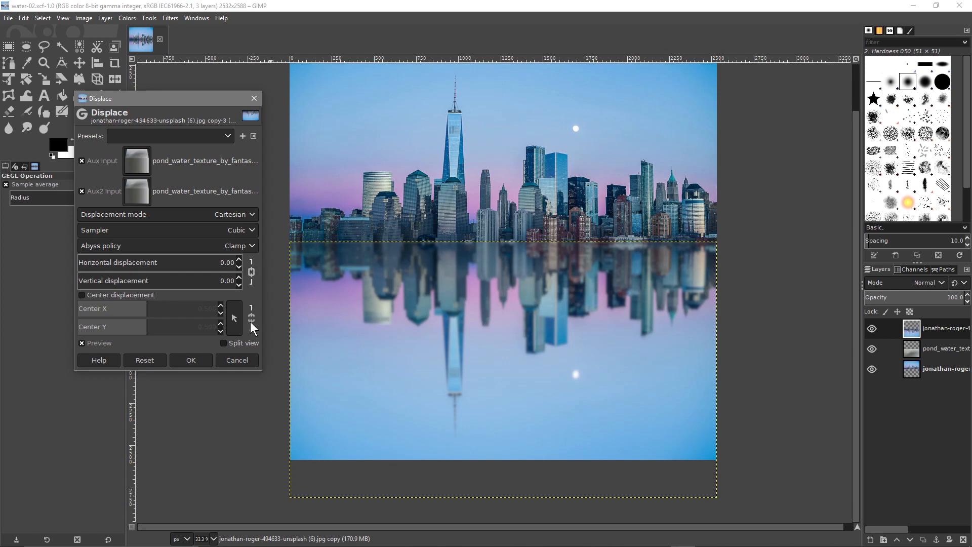
mouse_move(84, 261)
left_mouse_down()
mouse_move(111, 263)
mouse_move(86, 263)
left_mouse_up()
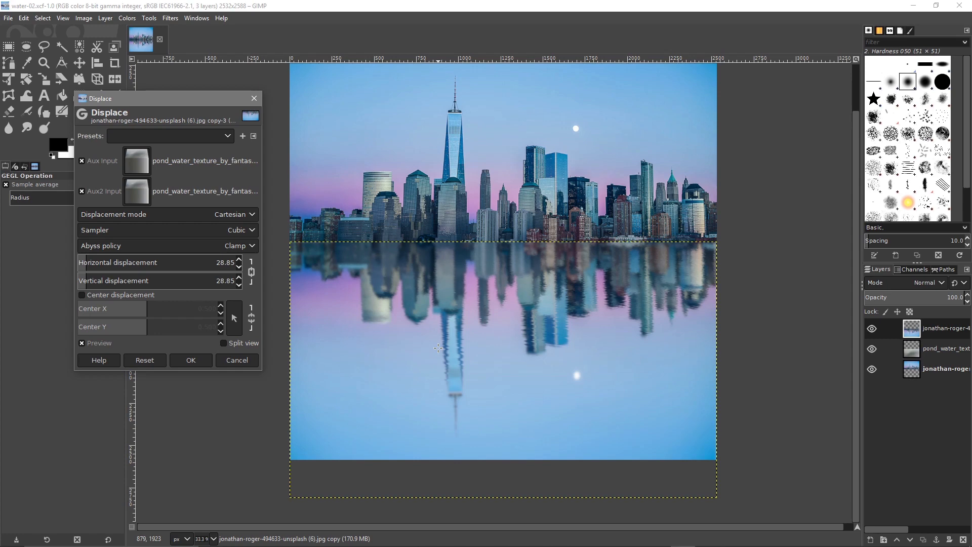
Switch to Chrome, close the empty tab and go back to the DeviantArt results for "water texture" in a maximised window.
mouse_move(496, 542)
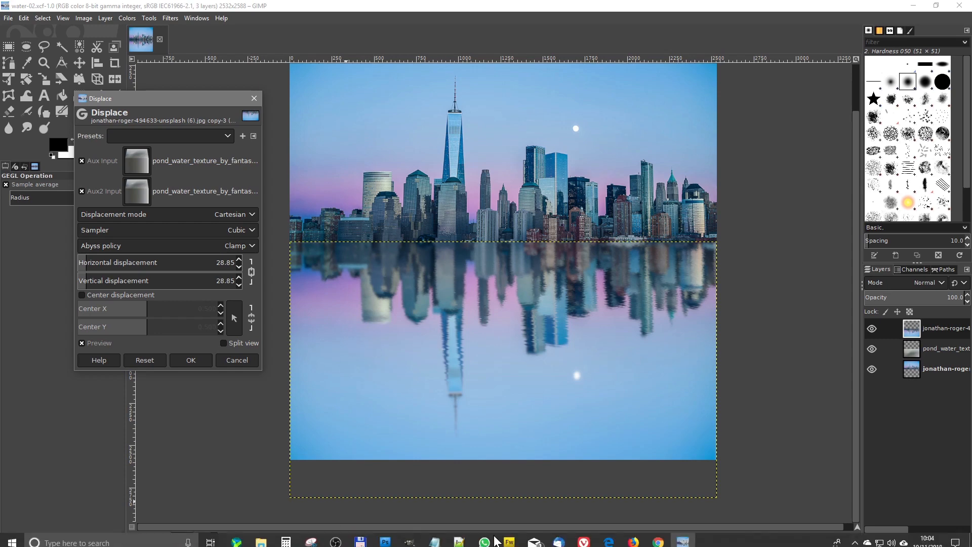
key("super")
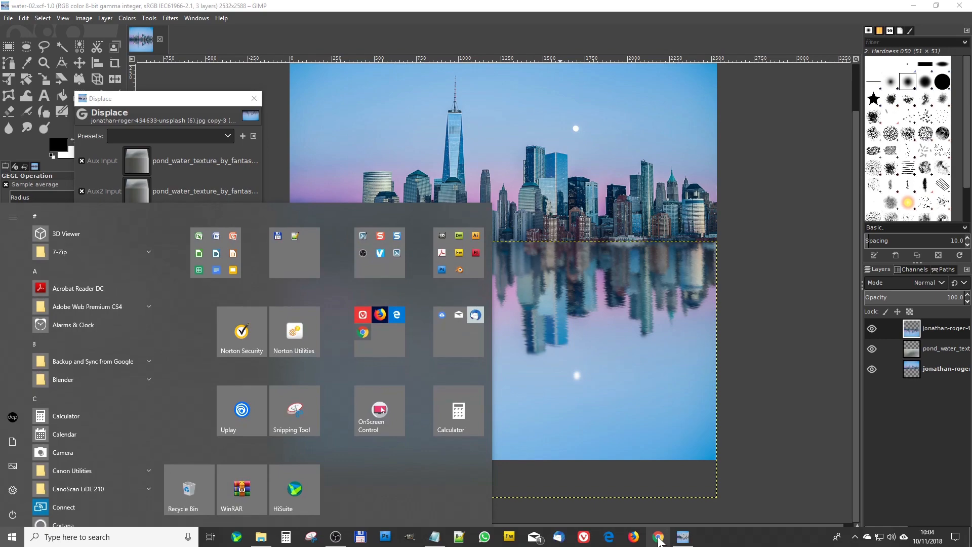
left_click(659, 540)
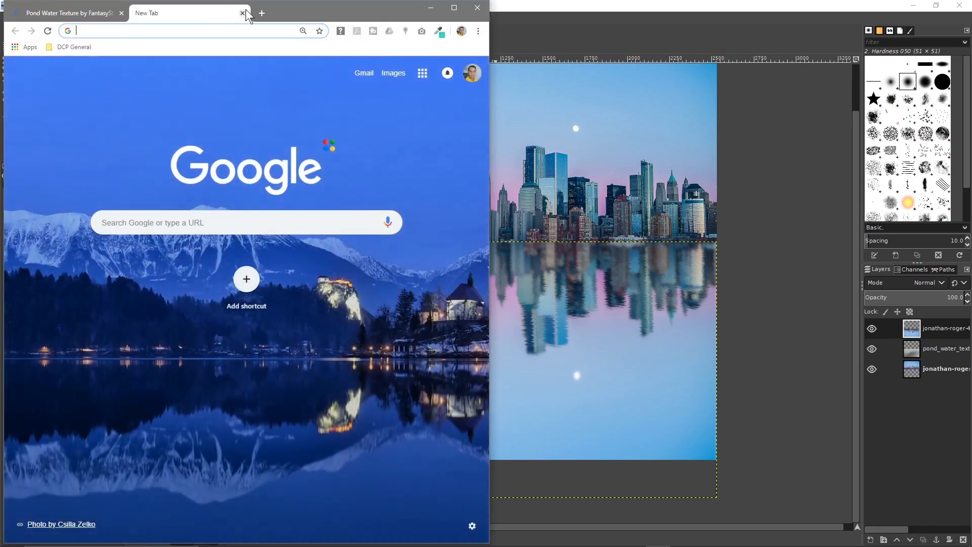
left_click(243, 13)
left_click(454, 7)
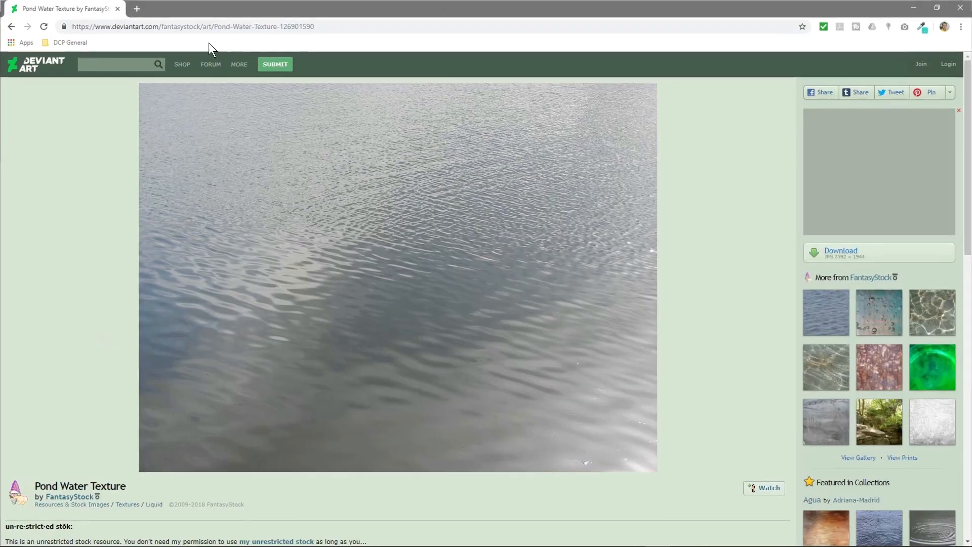
left_click(10, 28)
Look through the DeviantArt results for other usable water textures, then minimise the browser to return to GIMP.
scroll(425, 324, "down", 5)
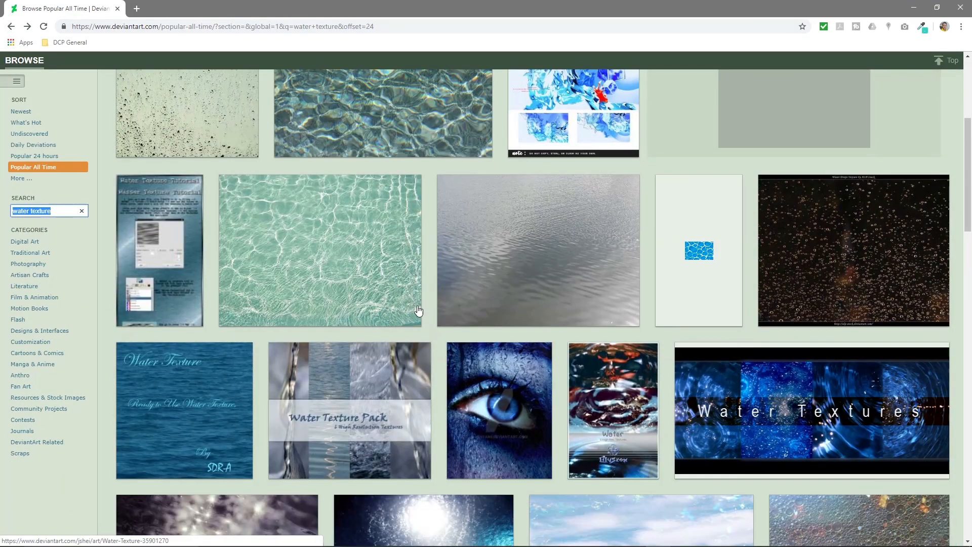
scroll(419, 311, "down", 10)
scroll(361, 322, "up", 4)
scroll(362, 322, "down", 10)
scroll(363, 319, "down", 12)
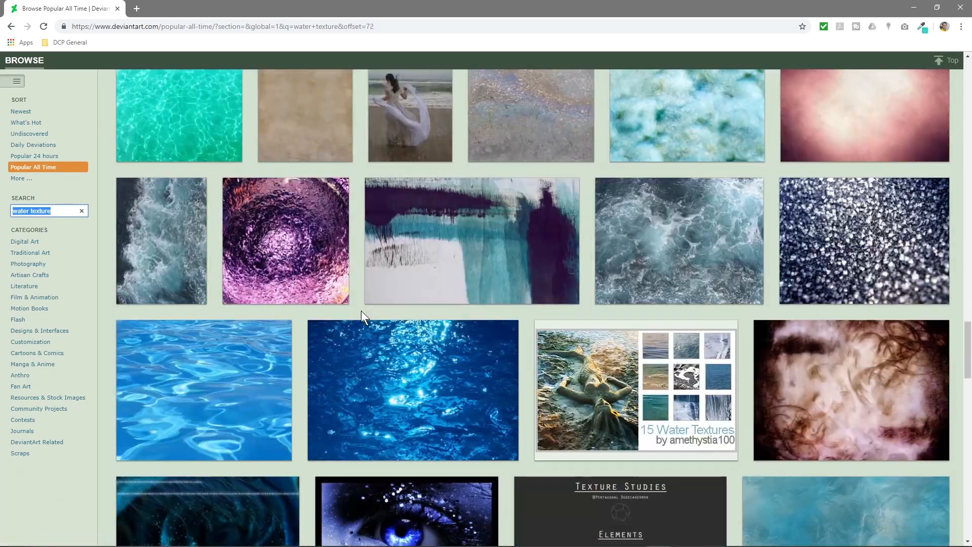
scroll(361, 311, "down", 6)
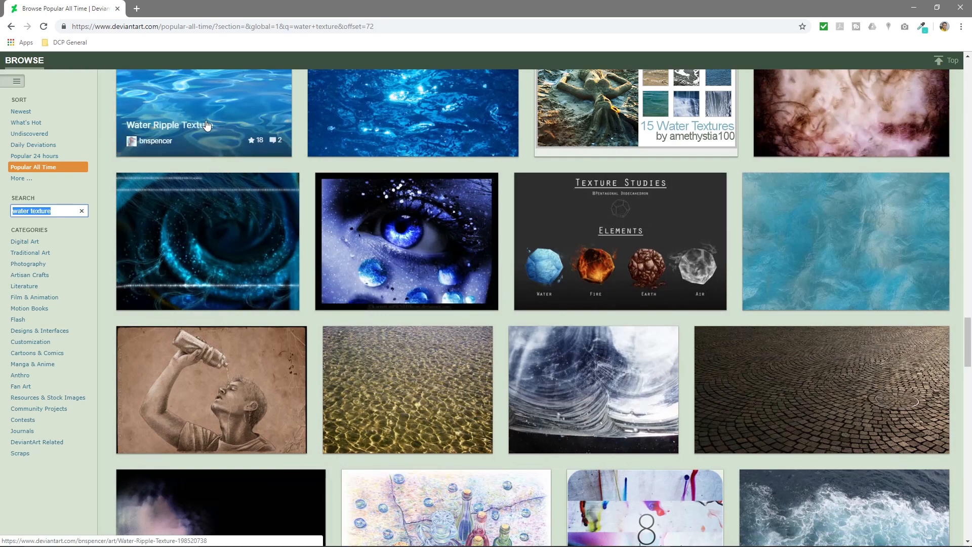
scroll(208, 124, "up", 3)
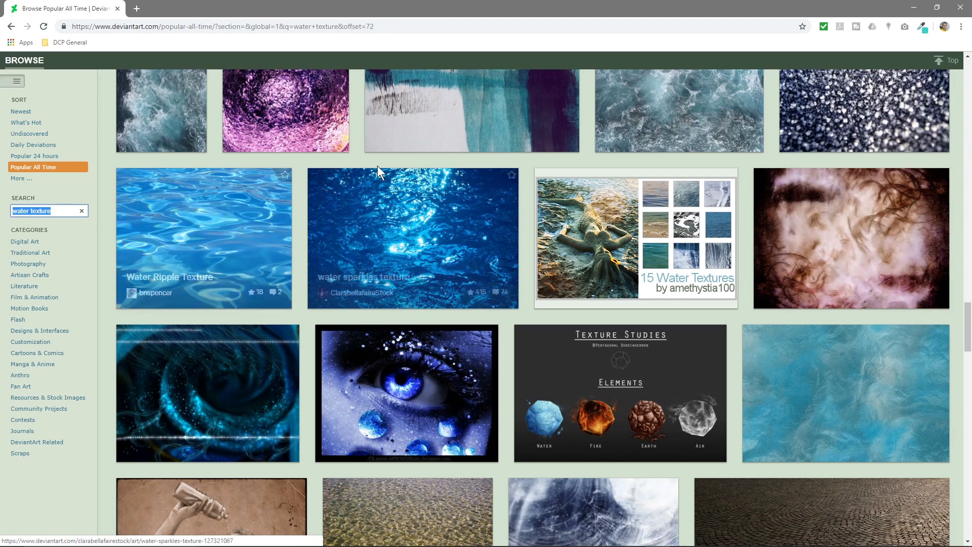
left_click(915, 7)
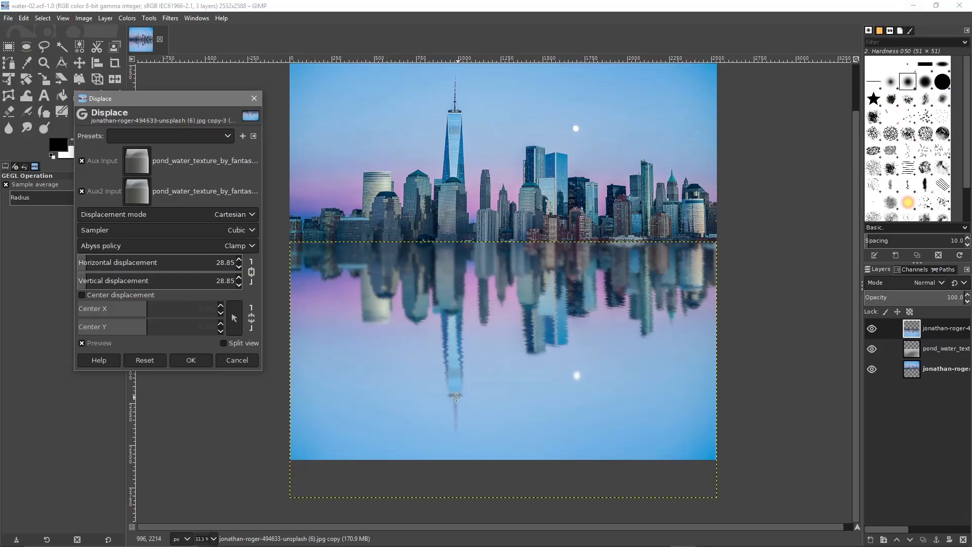
Apply the displacement to the reflection layer and save the image under the new name water-03.xcf.
left_click(190, 360)
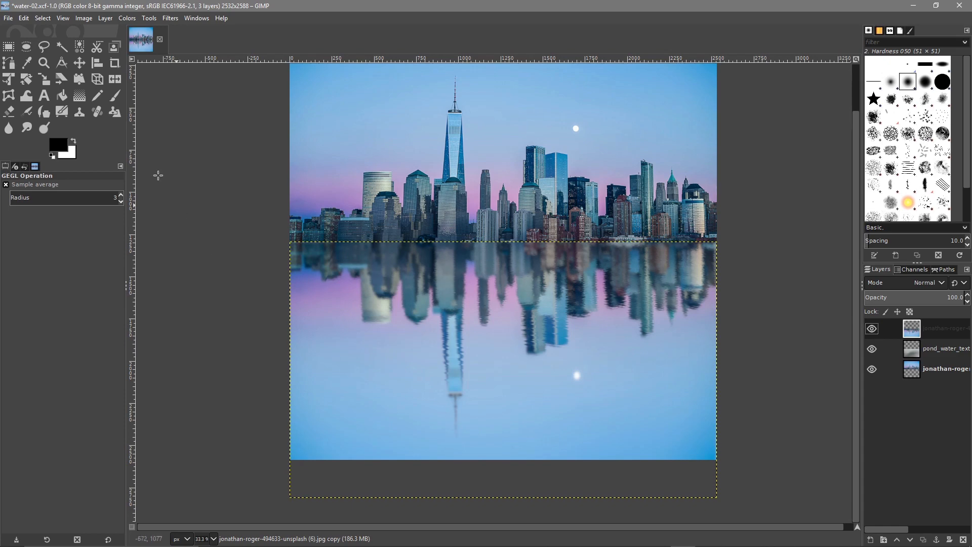
left_click(9, 18)
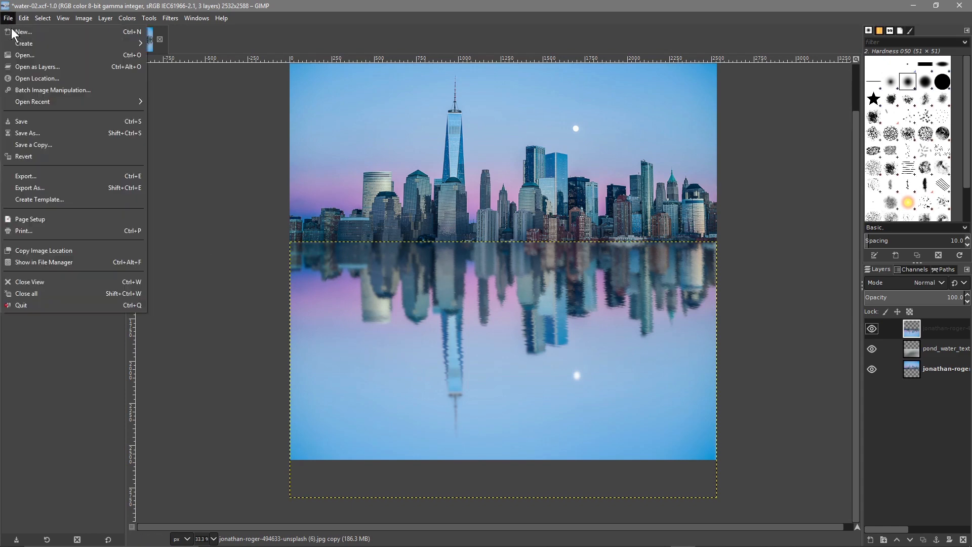
left_click(35, 132)
key("Right")
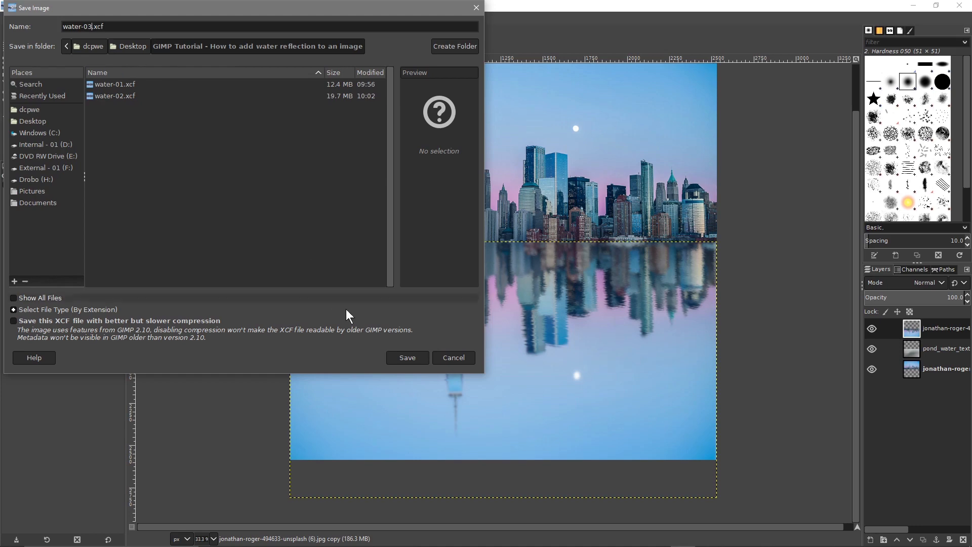
left_click(407, 358)
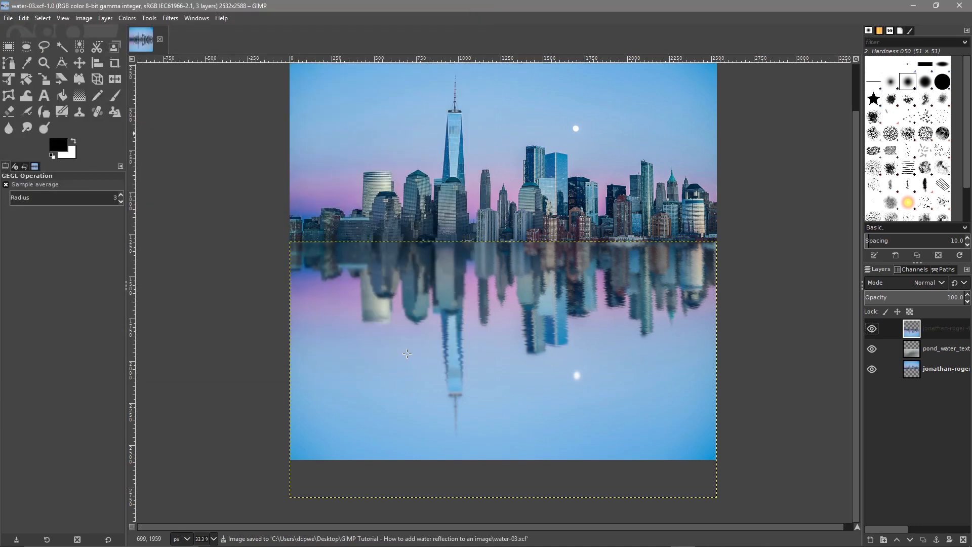
Export the finished image as a JPEG named water-03 into the project folder, accepting the quality of 90.
left_click(8, 18)
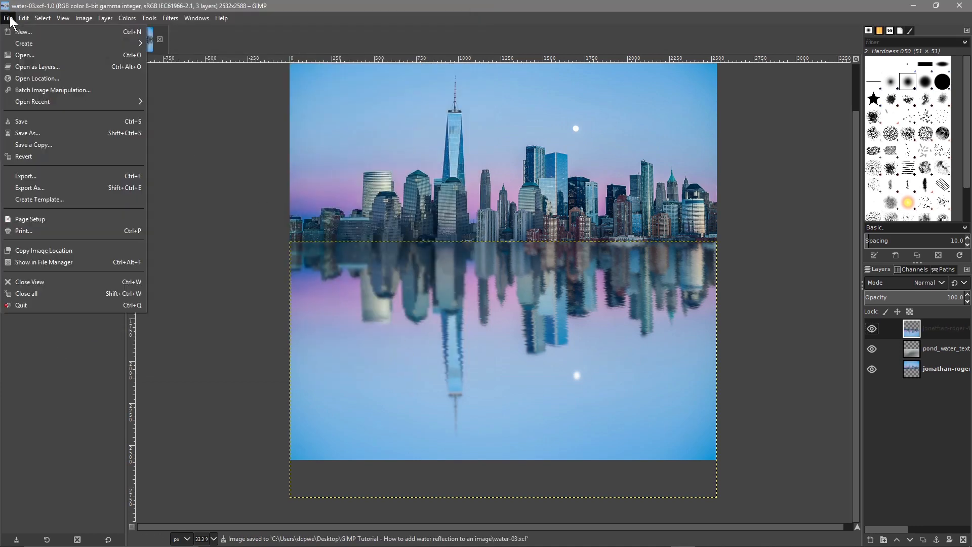
left_click(54, 186)
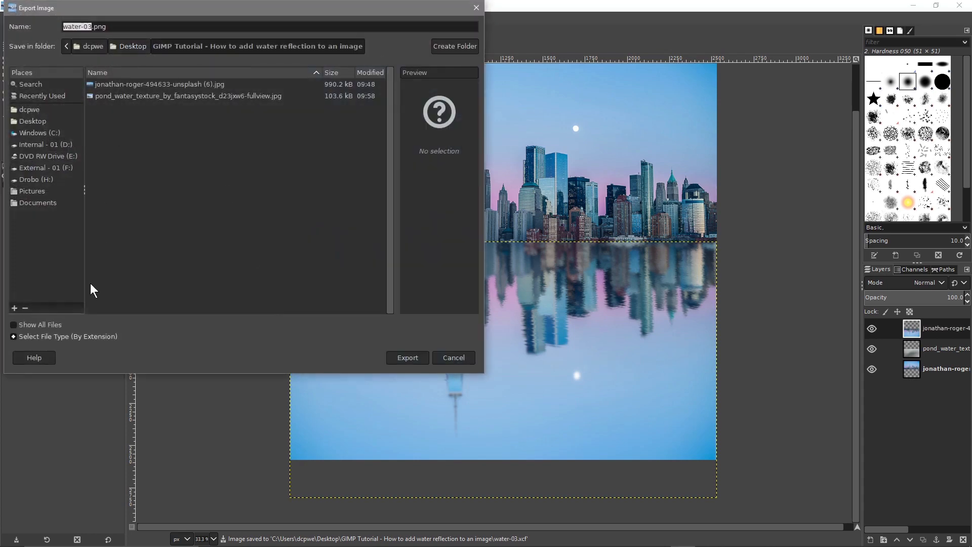
left_click(59, 337)
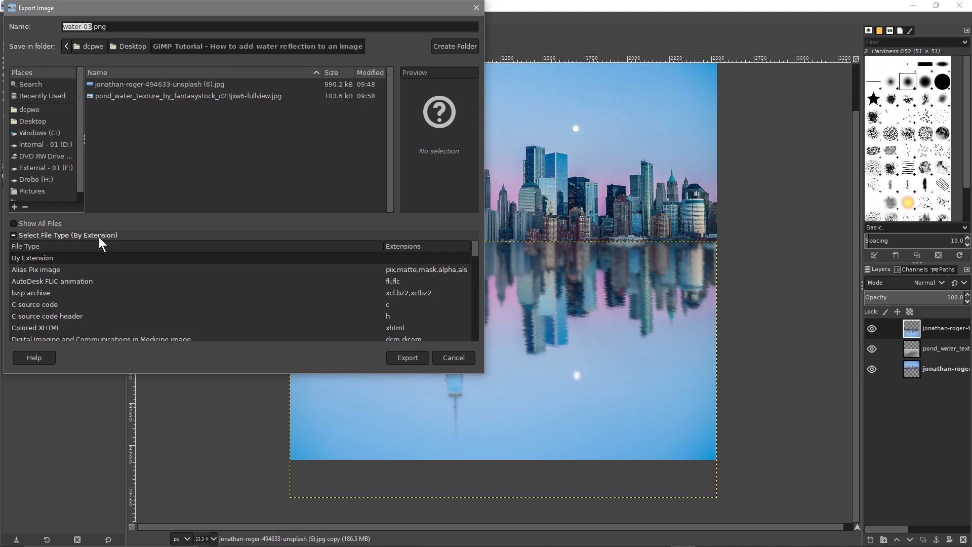
scroll(126, 294, "down", 5)
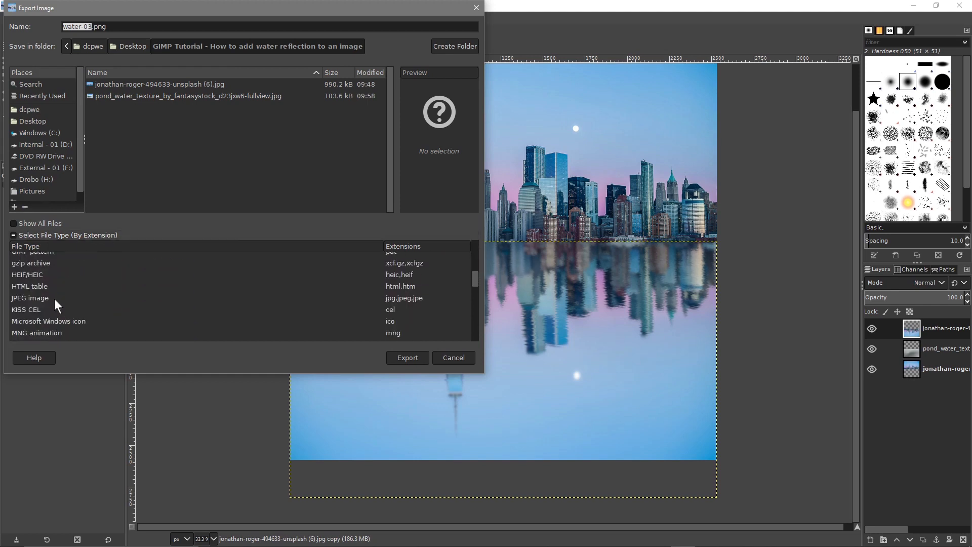
left_click(43, 299)
left_click(408, 355)
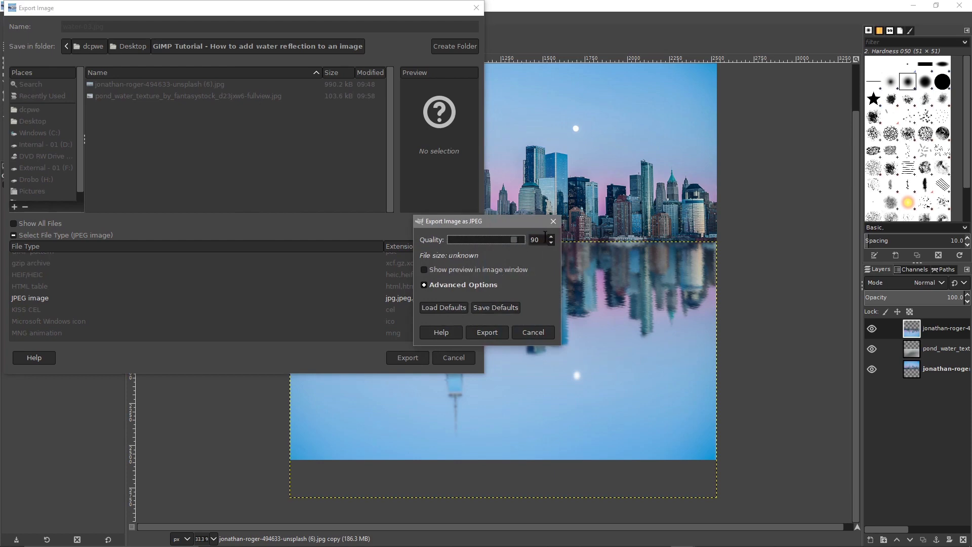
left_click(486, 332)
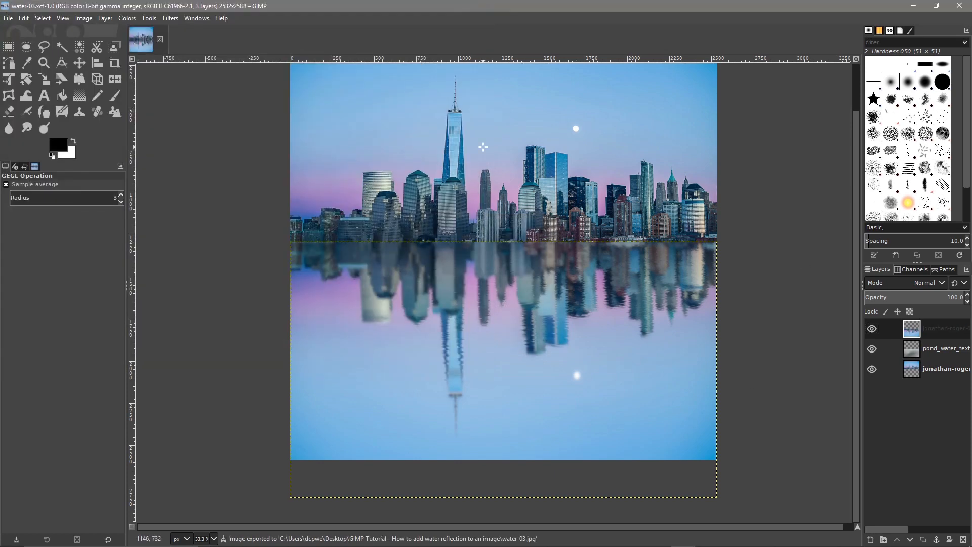
Close the current image and load water-01.xcf into GIMP from the project folder in File Explorer.
left_click(159, 39)
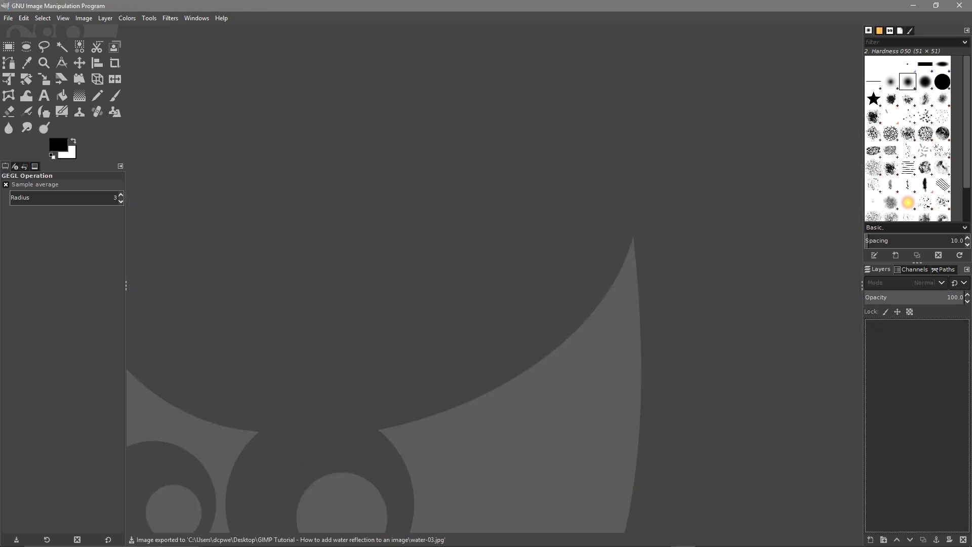
left_click(261, 537)
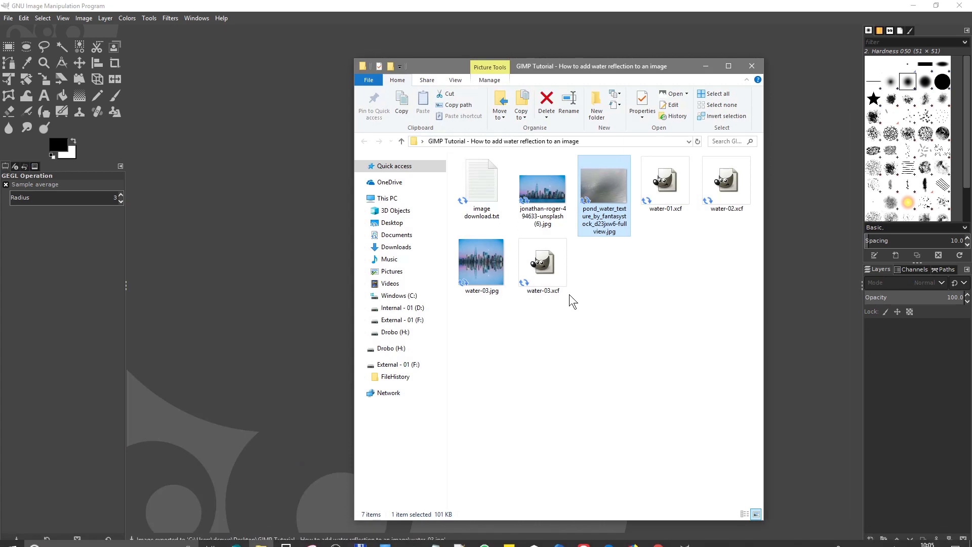
left_click(487, 267)
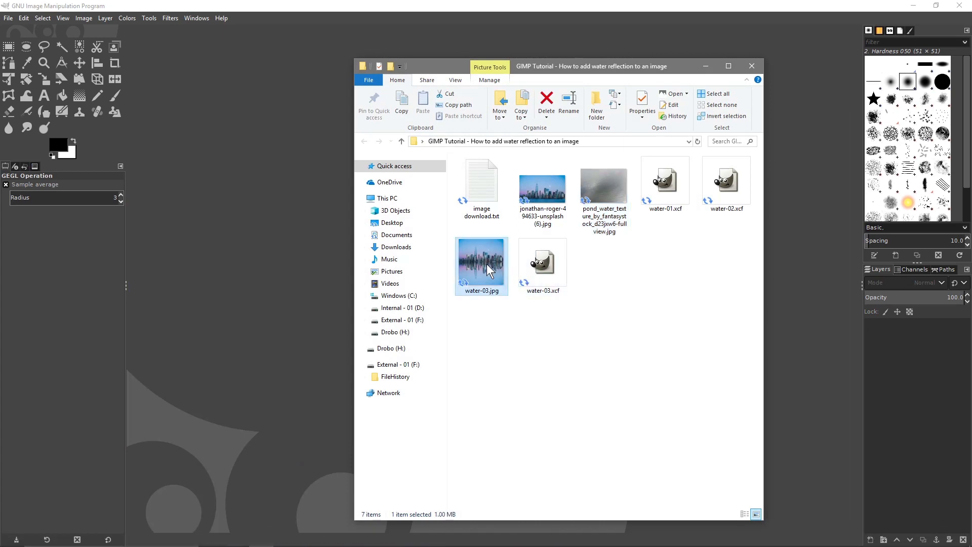
left_click(730, 181)
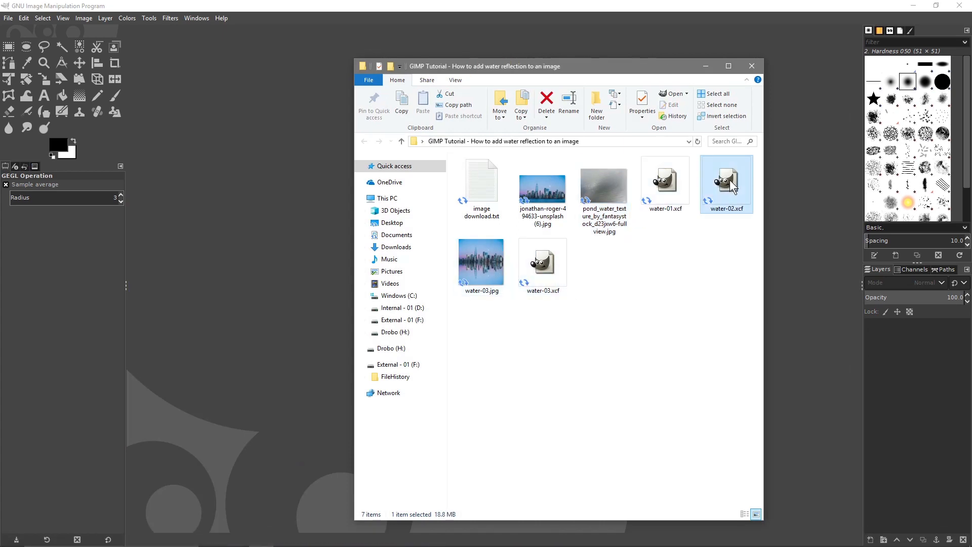
left_click_drag(676, 185, 250, 251)
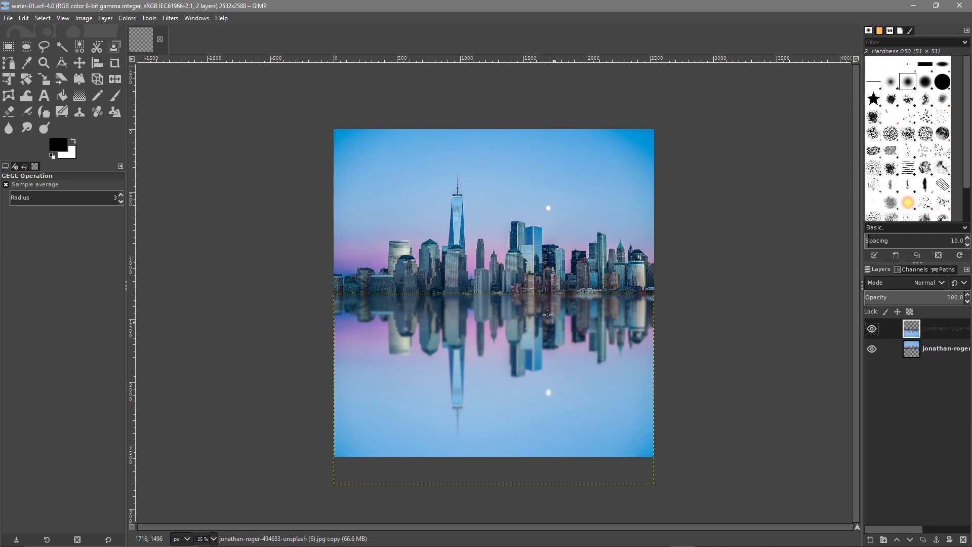
Save the reopened image under the new name water-04.xcf.
left_click(8, 21)
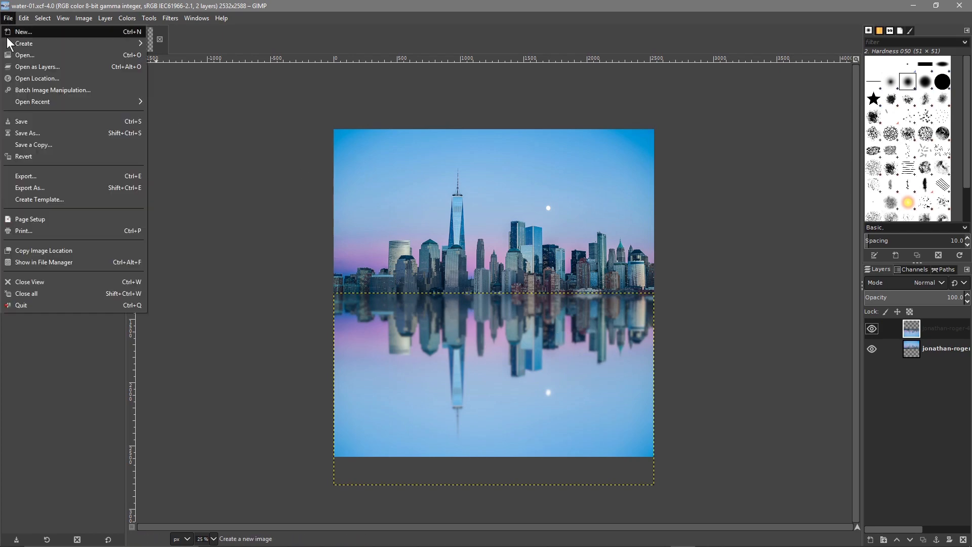
left_click(32, 133)
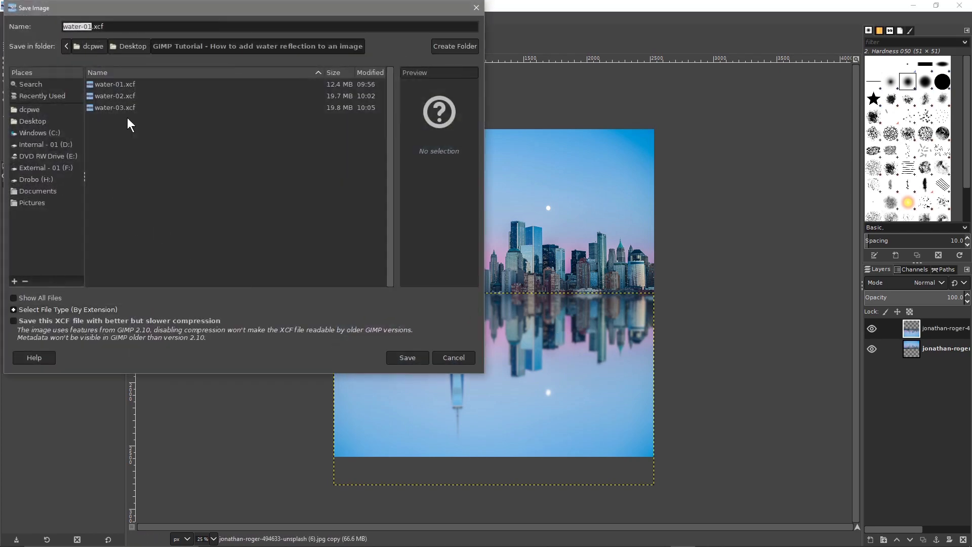
key("Right")
left_click(407, 358)
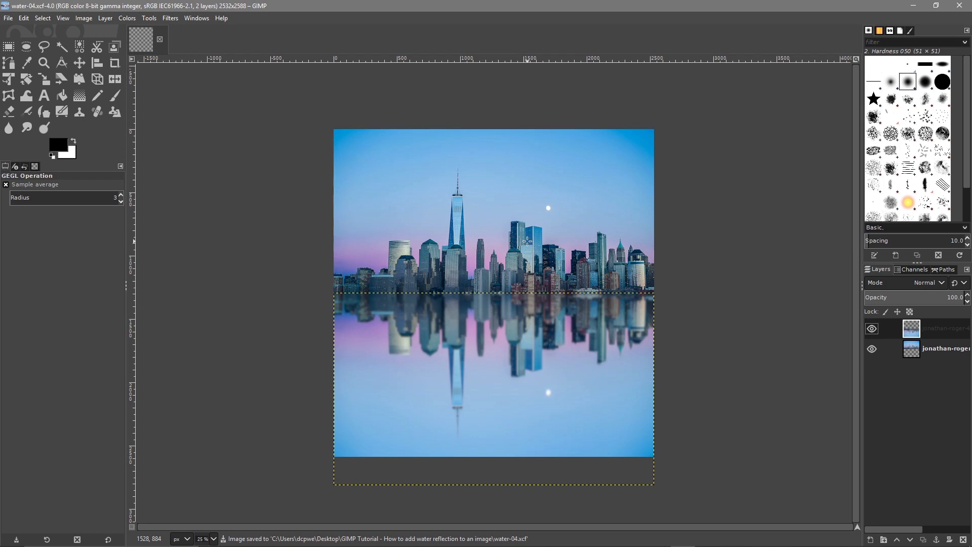
left_click(871, 540)
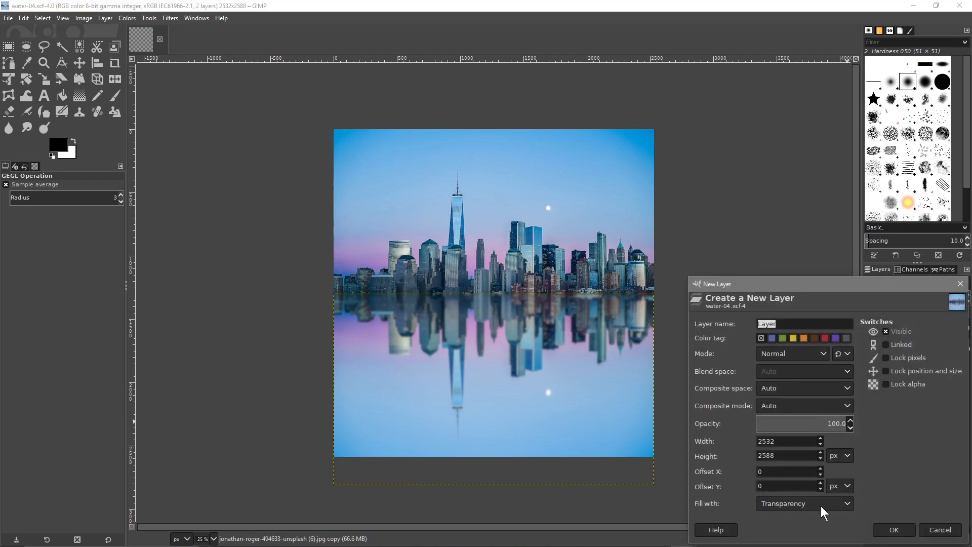
left_click(890, 530)
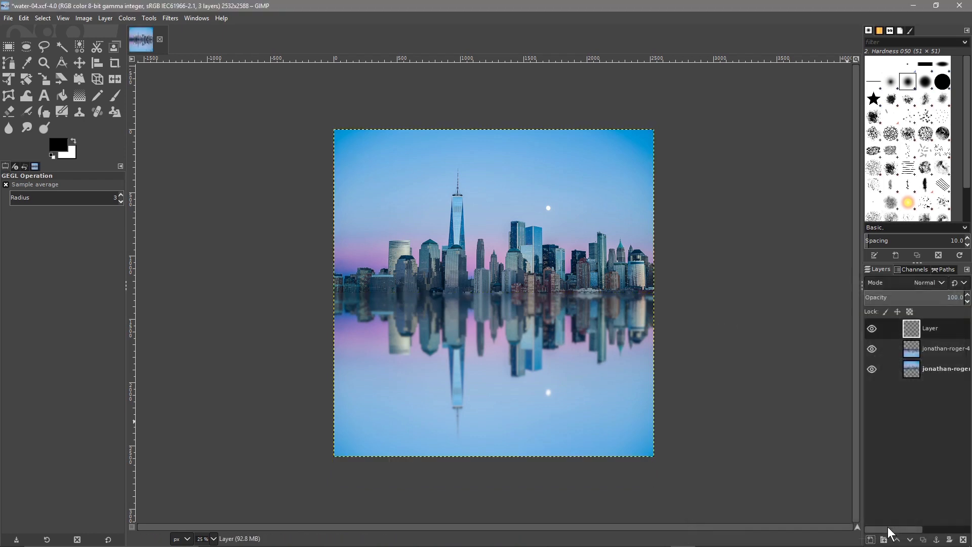
double_click(923, 328)
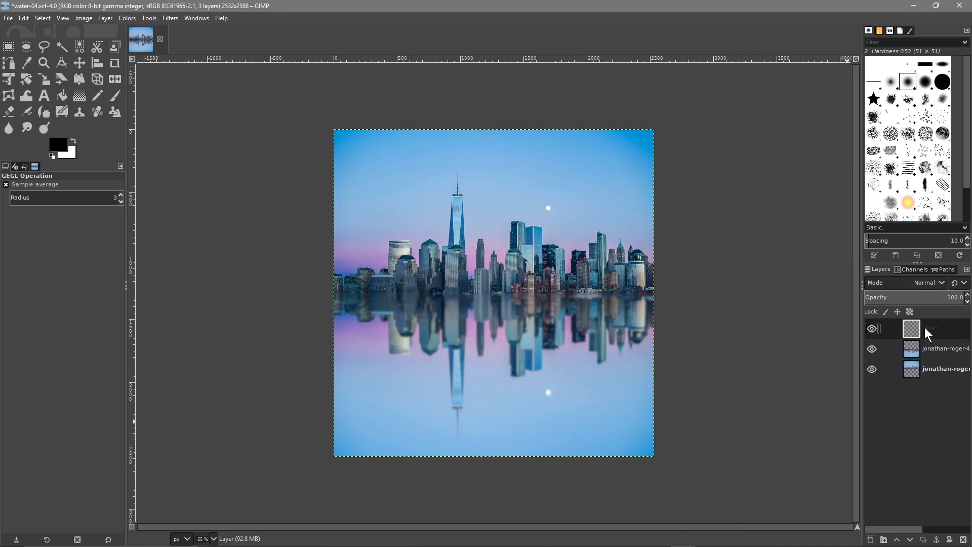
left_click(963, 539)
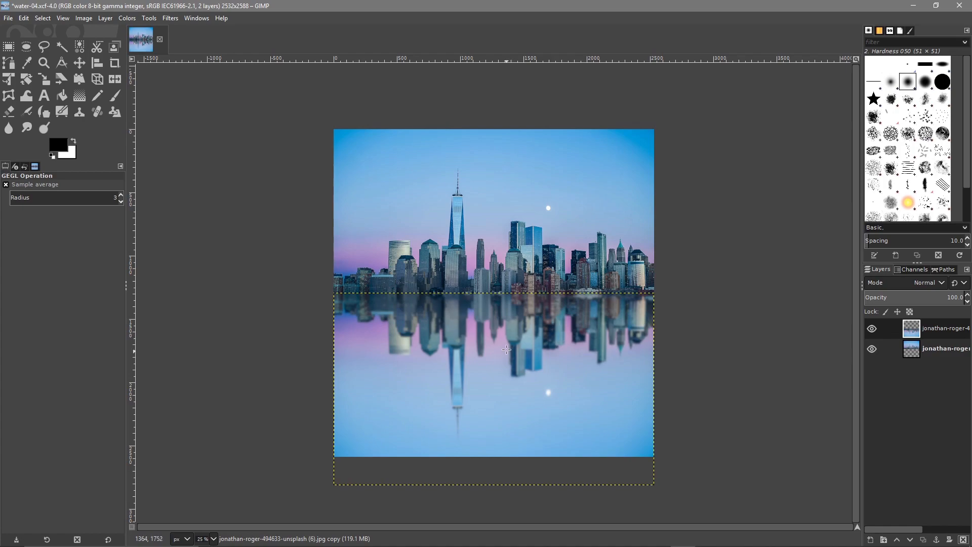
Switch to Chrome, look through the DeviantArt water texture results and open the Water Ripple Texture page.
key("alt+Tab")
left_click(506, 307)
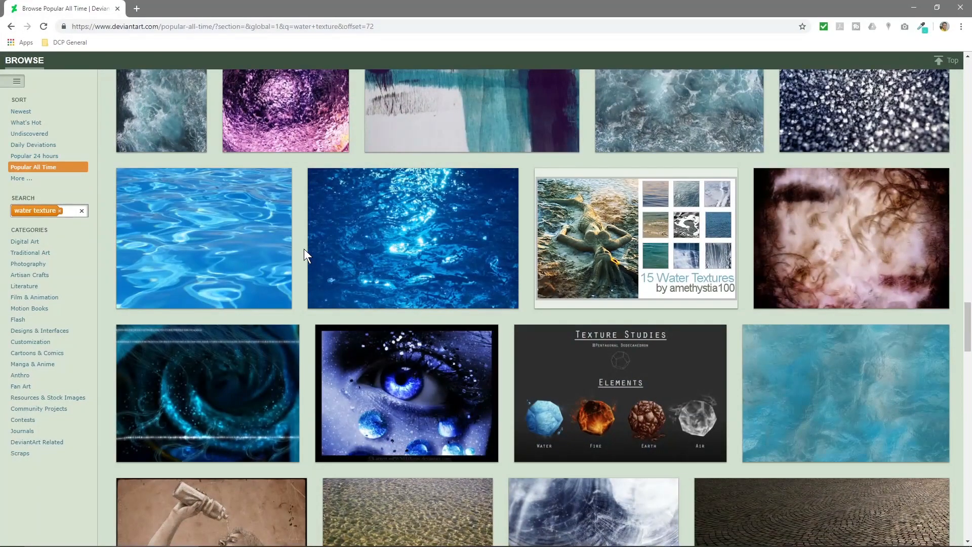
scroll(349, 250, "down", 2)
scroll(351, 251, "down", 5)
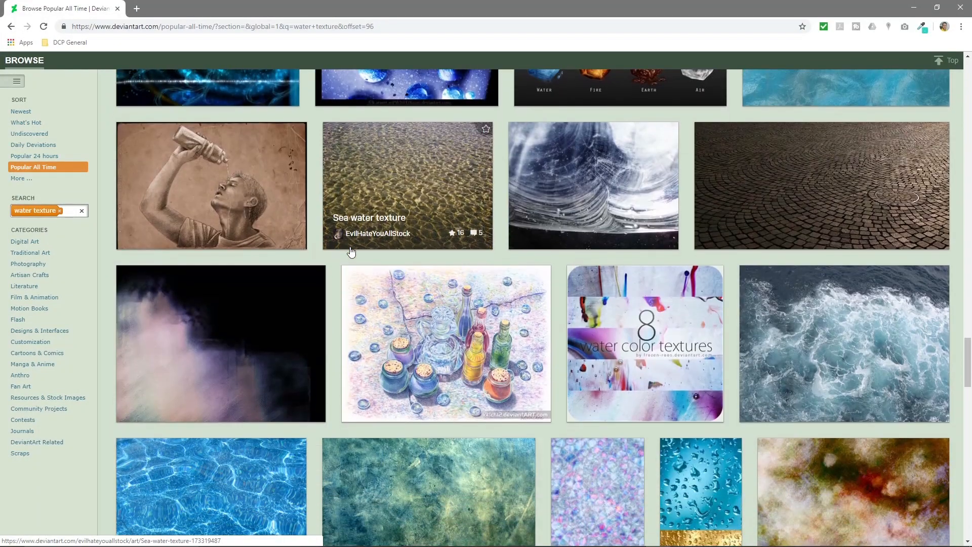
scroll(291, 380, "down", 5)
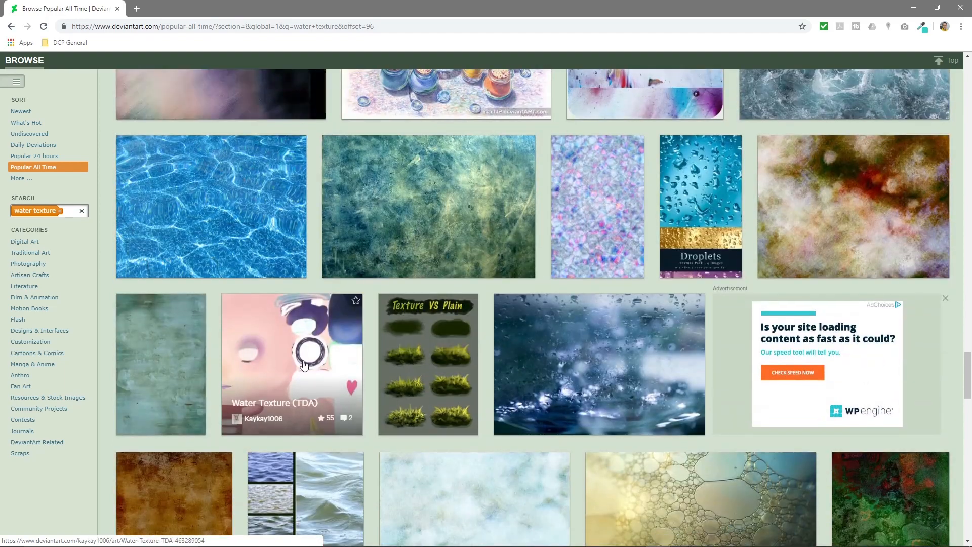
scroll(309, 361, "up", 10)
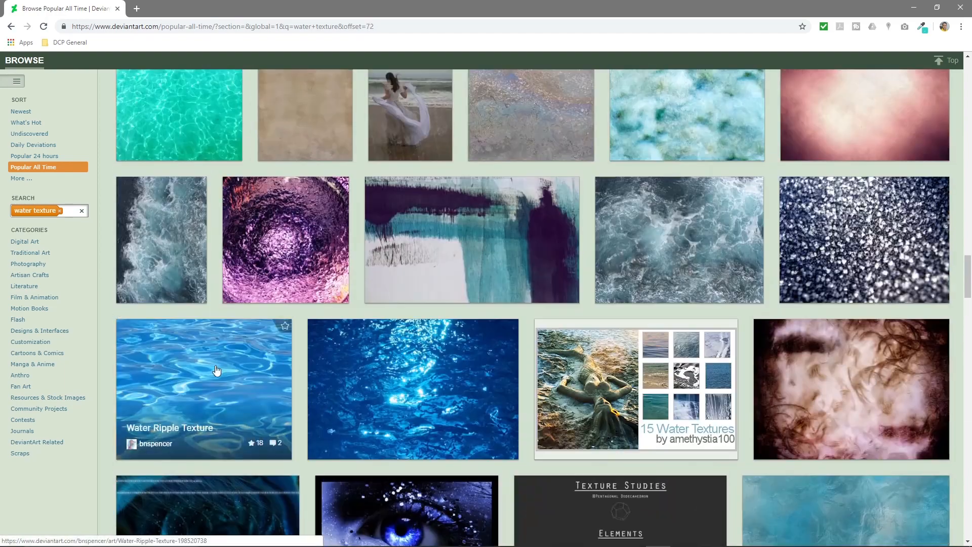
left_click(217, 371)
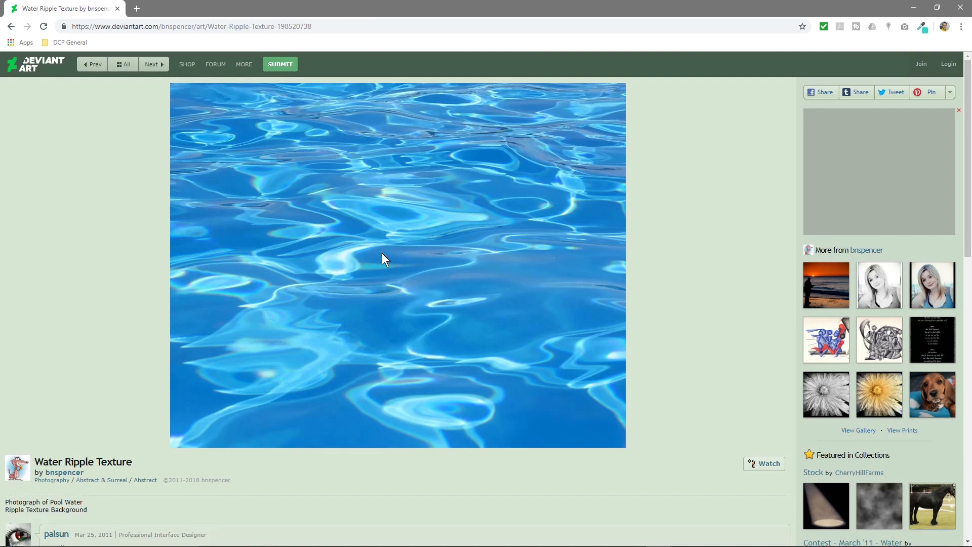
scroll(381, 254, "down", 6)
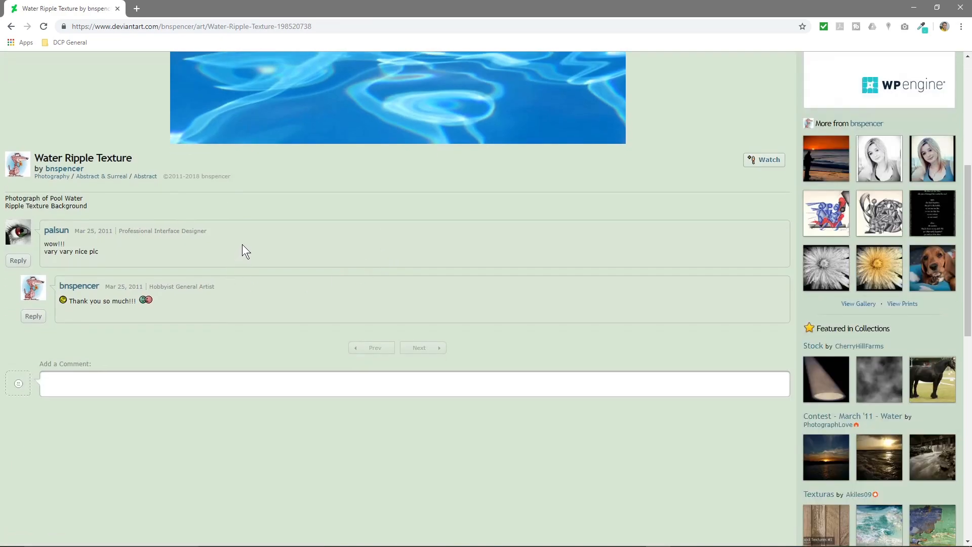
scroll(312, 226, "up", 6)
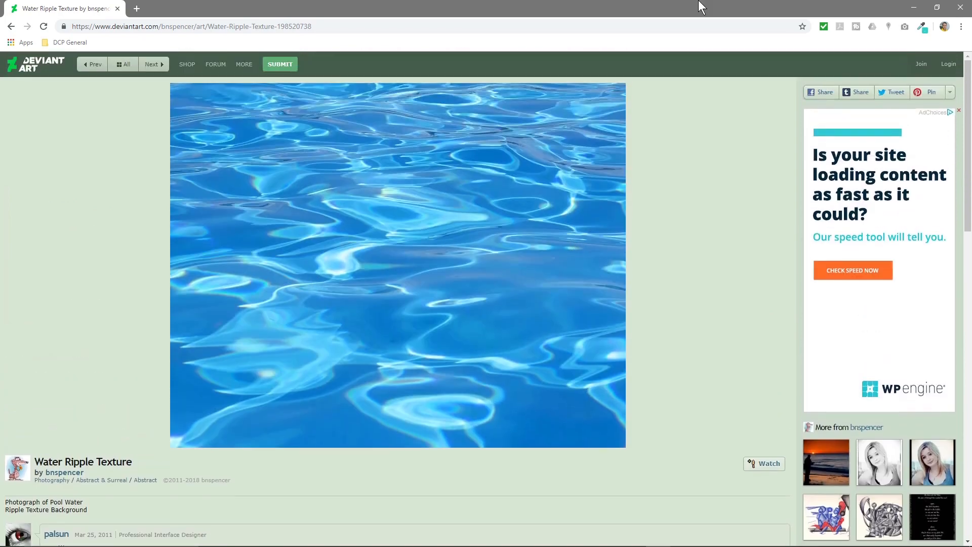
Arrange the browser and the project folder window side by side and copy the Water Ripple Texture picture into the folder.
left_click_drag(700, 6, 1, 122)
left_click(280, 381)
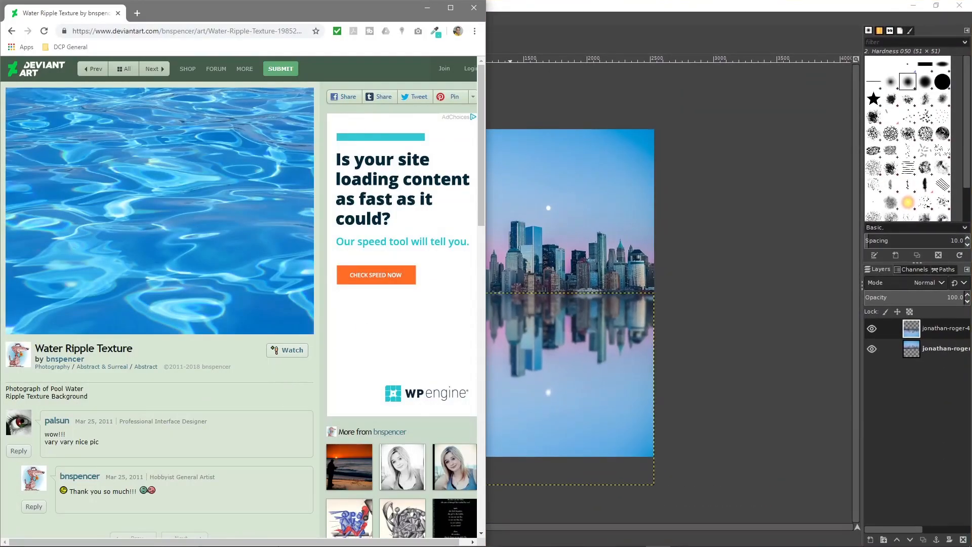
mouse_move(405, 540)
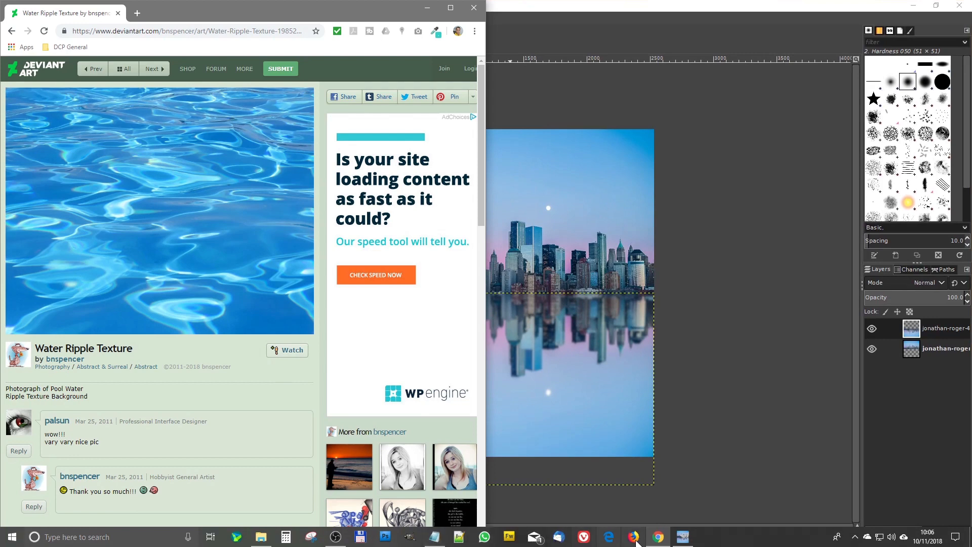
left_click(267, 538)
left_click_drag(580, 63, 670, 35)
left_click_drag(296, 191, 763, 280)
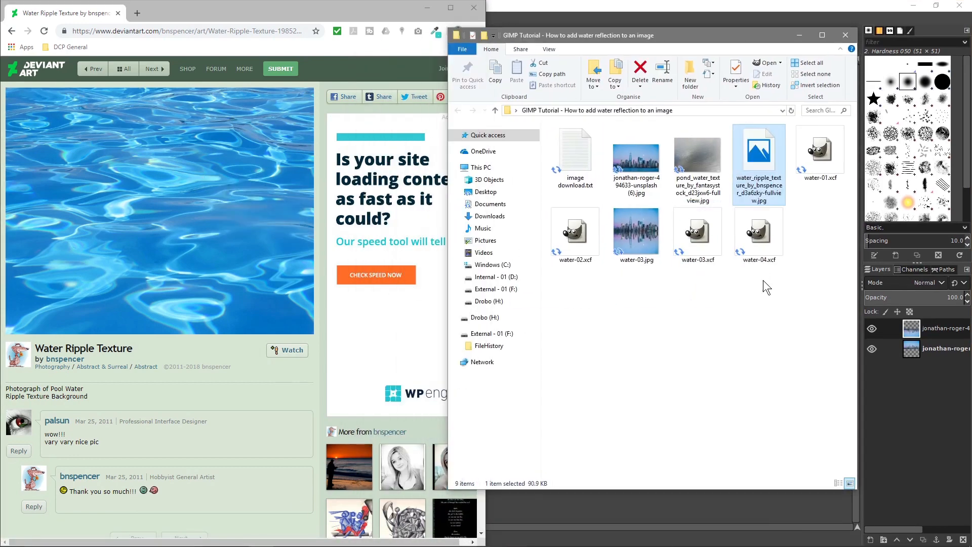
Return to GIMP, add the downloaded water ripple texture file as a layer and move it above the reflection layer.
left_click(425, 9)
left_click(427, 8)
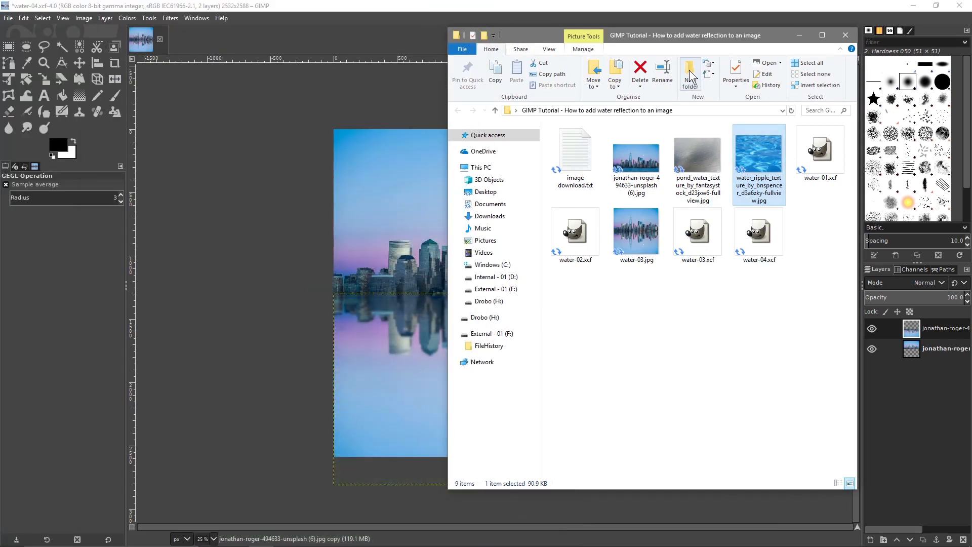
left_click_drag(675, 32, 360, 36)
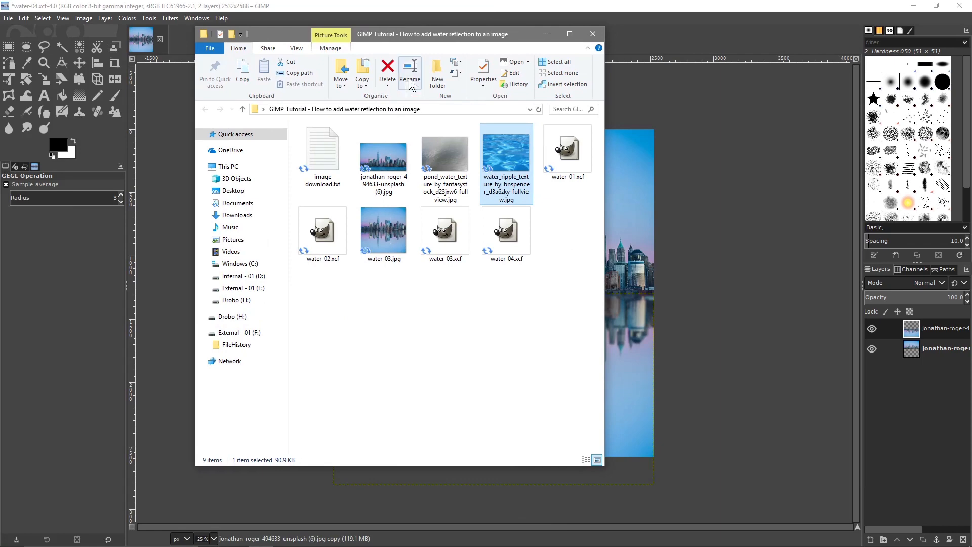
left_click_drag(905, 392, 905, 392)
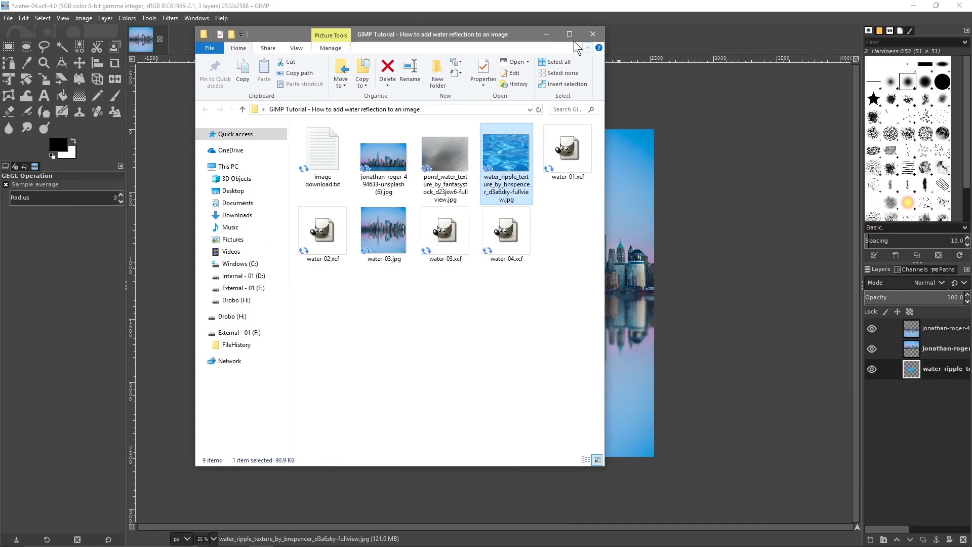
left_click(547, 34)
left_click_drag(914, 367, 937, 329)
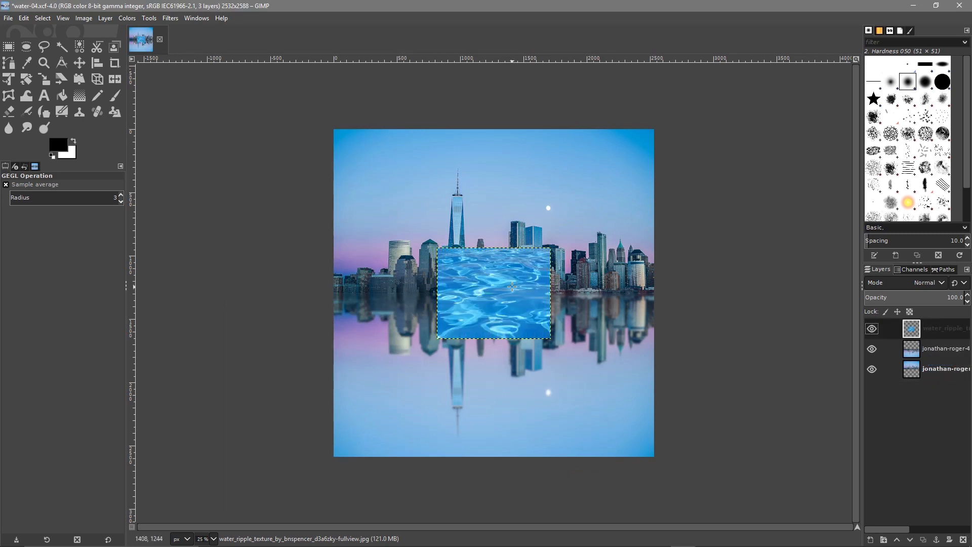
Move the water ripple texture layer against the photo's left edge with its upper edge at the waterline, nudging it down four pixels.
left_click(78, 63)
left_click_drag(476, 278, 372, 322)
scroll(358, 319, "up", 5)
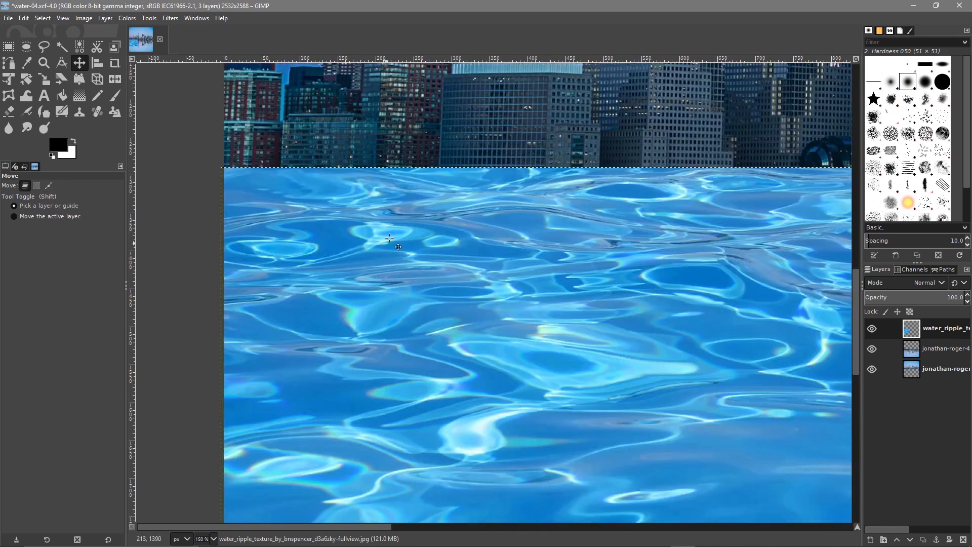
scroll(512, 224, "down", 2)
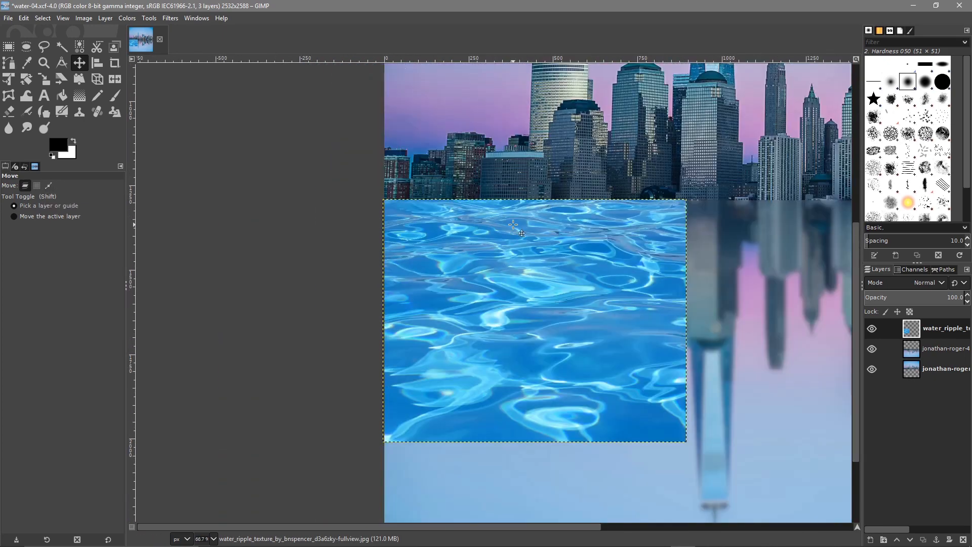
key("Down")
key("Down")
key("Down")
key("Down")
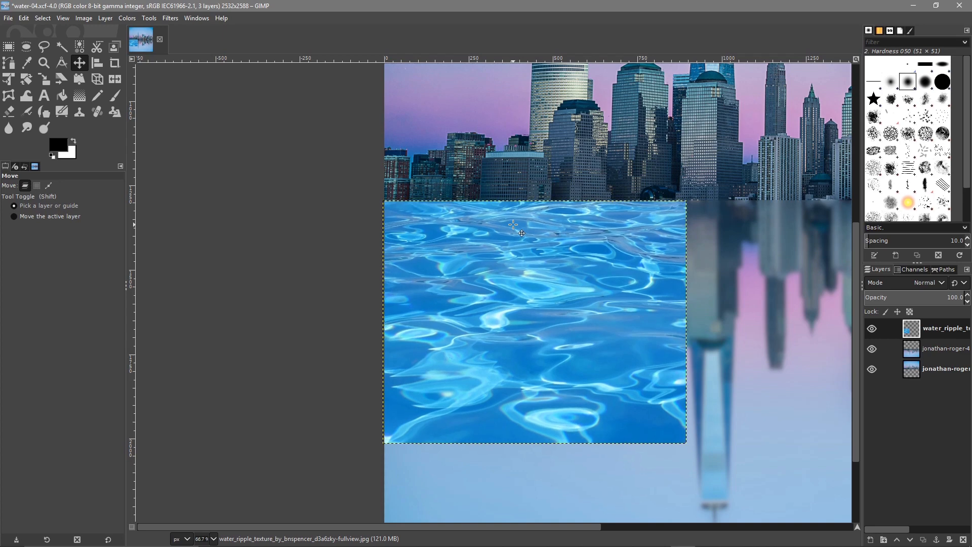
Nudge the water ripple texture layer pixel by pixel so its corner meets the photo's left edge and the waterline.
key("Right")
key("Right")
key("Right")
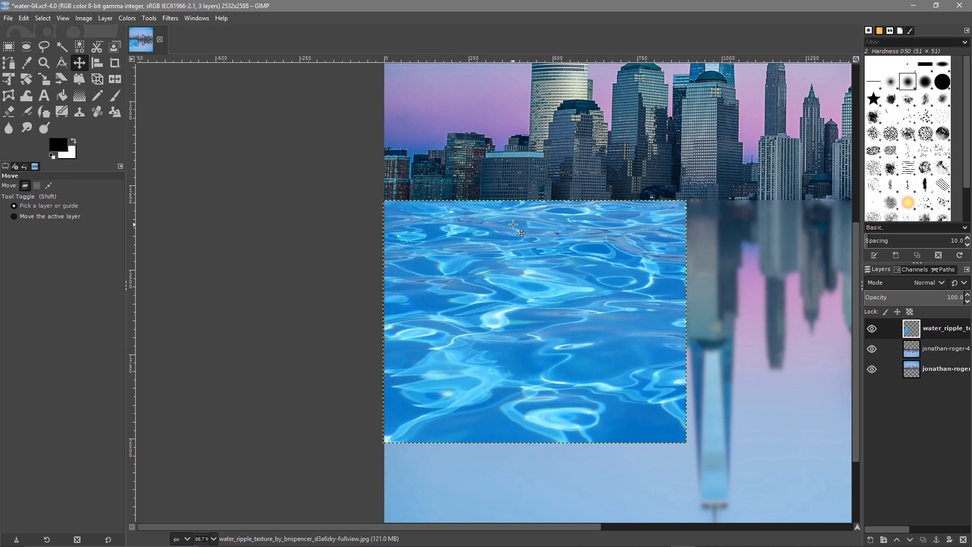
key("Down")
key("Down")
key("Up")
key("Up")
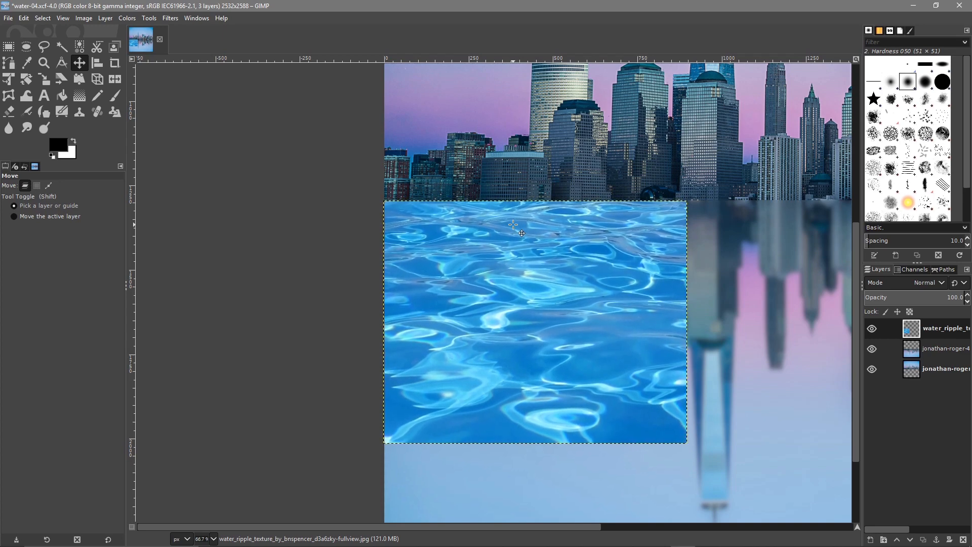
key("Right")
Stretch the water ripple texture with Unified Transform slightly past the photo's left, right and lower edges, holding its upper edge at the waterline.
scroll(514, 225, "down", 4)
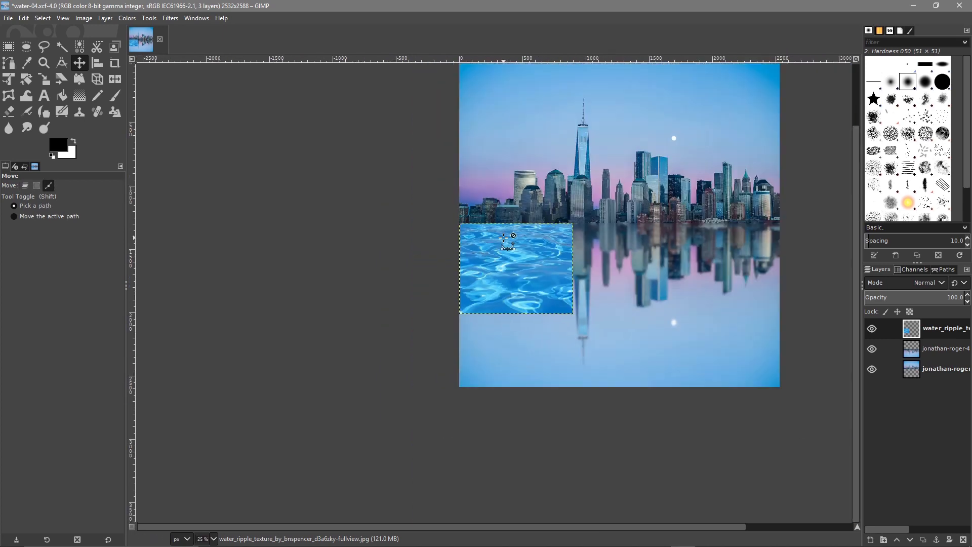
scroll(481, 272, "up", 1)
left_click_drag(480, 271, 481, 279)
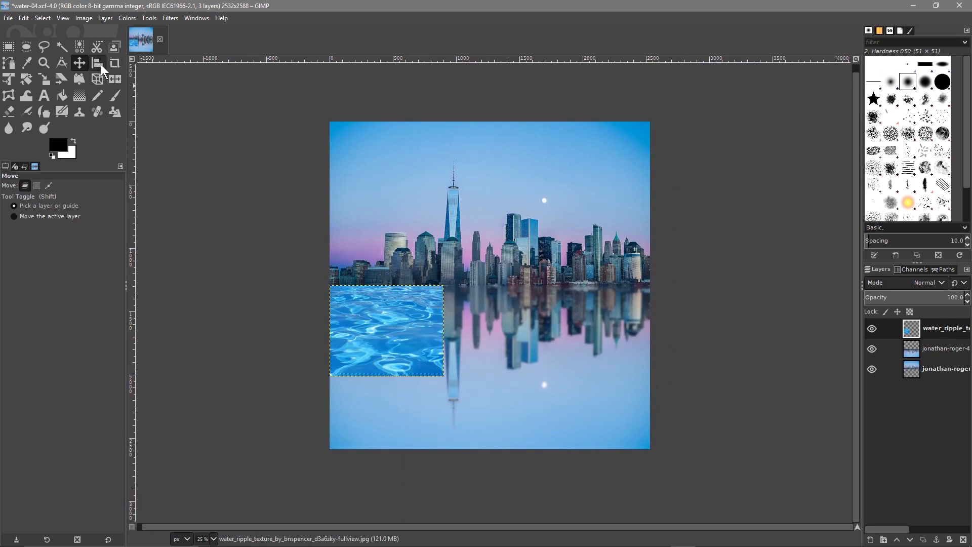
left_click(8, 82)
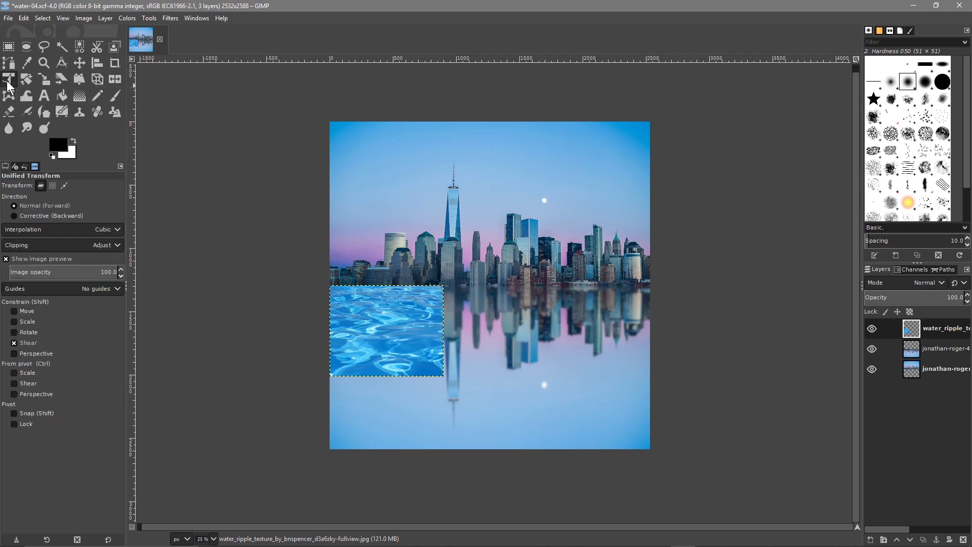
left_click(389, 335)
left_click_drag(441, 330, 660, 337)
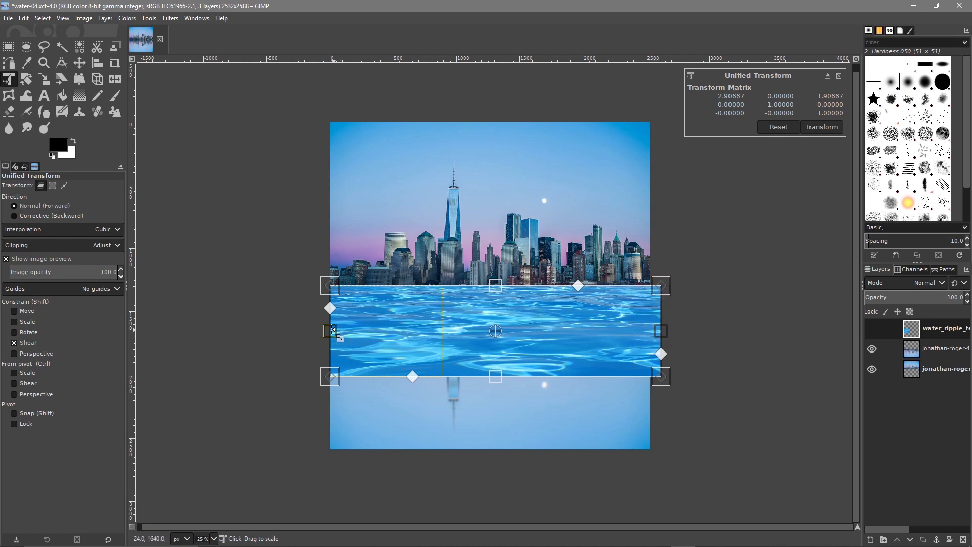
left_click_drag(332, 331, 324, 330)
left_click_drag(492, 378, 490, 455)
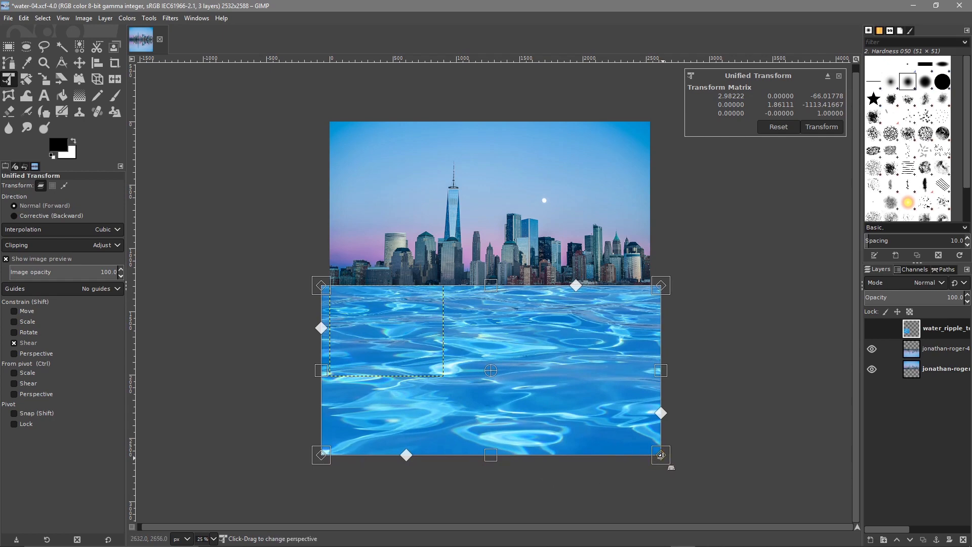
Spread the texture's two lower corners outward for perspective and apply the transform.
left_click_drag(660, 454, 696, 455)
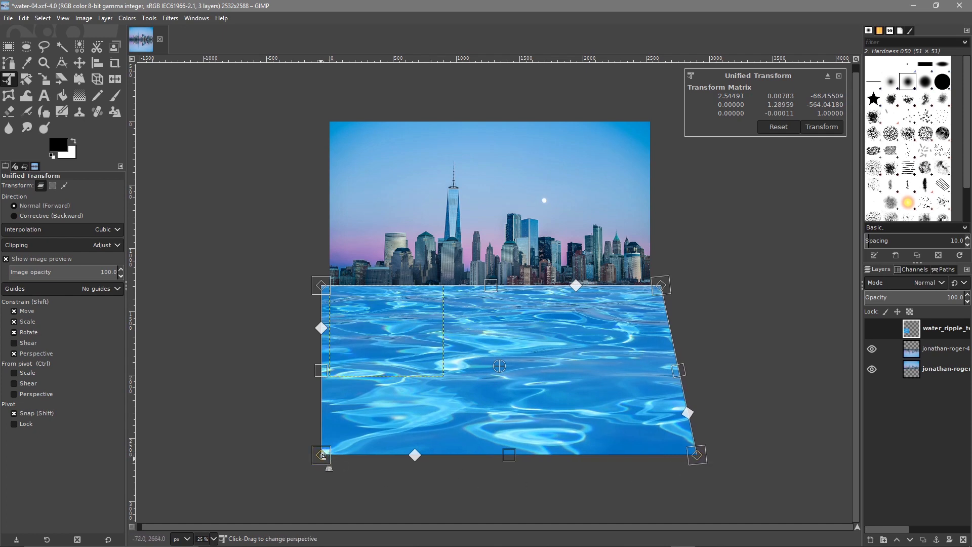
left_click_drag(323, 456, 304, 456)
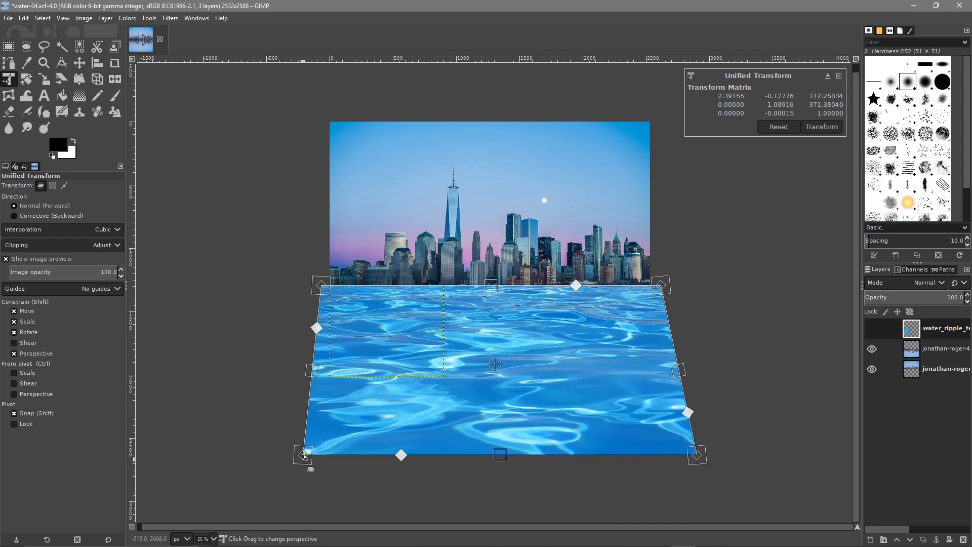
left_click(823, 127)
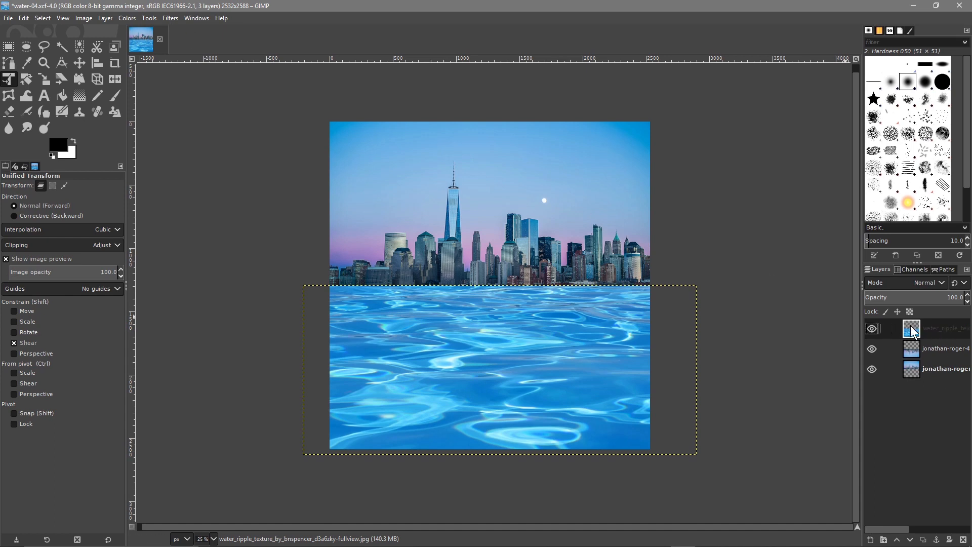
left_click(149, 18)
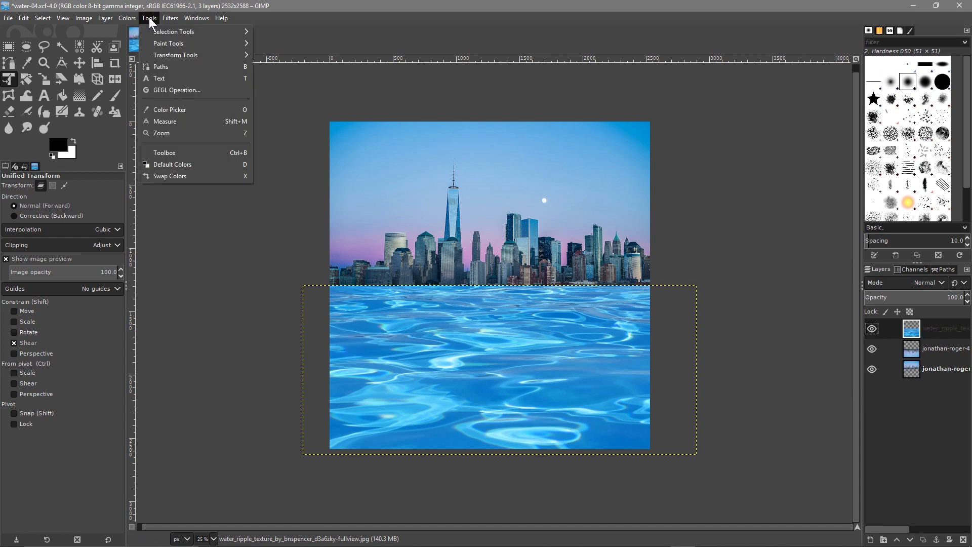
mouse_move(171, 19)
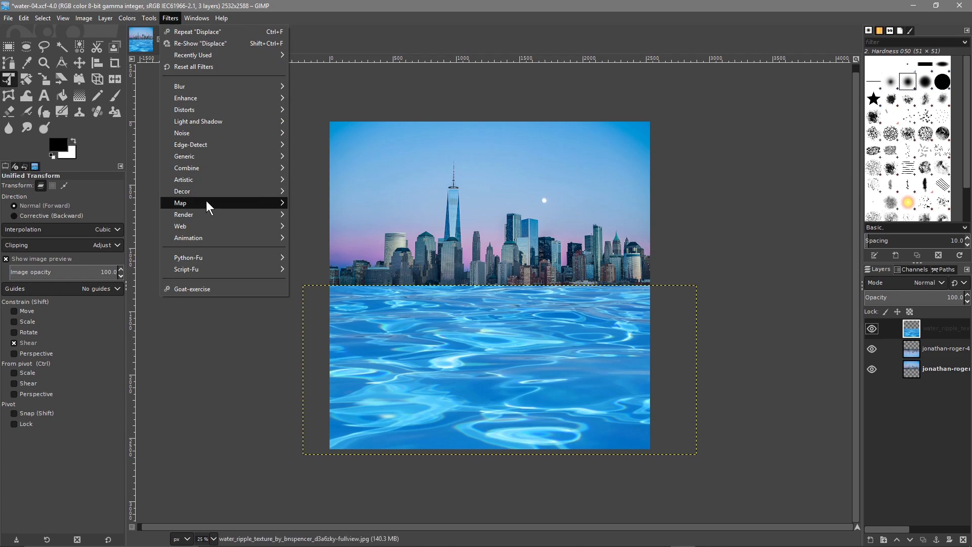
mouse_move(208, 205)
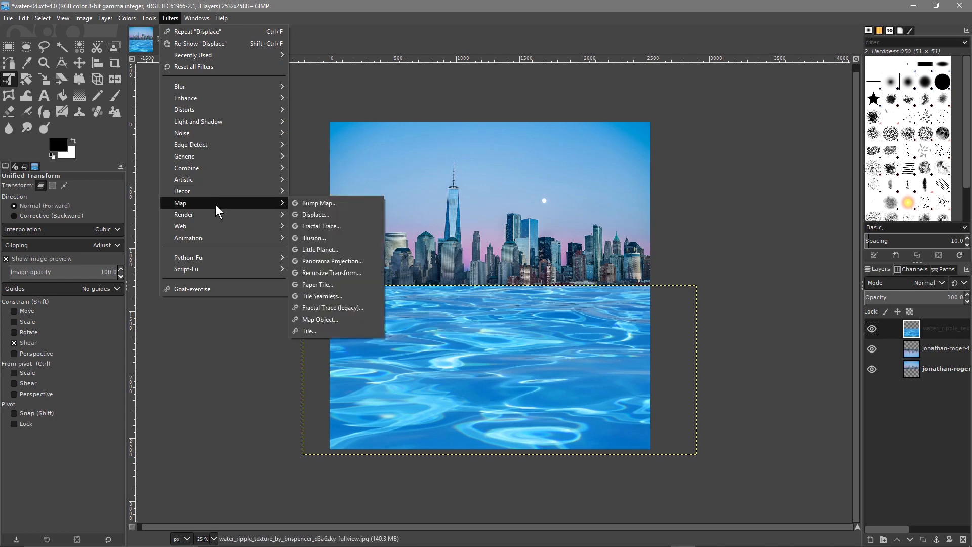
left_click(310, 214)
left_click(137, 162)
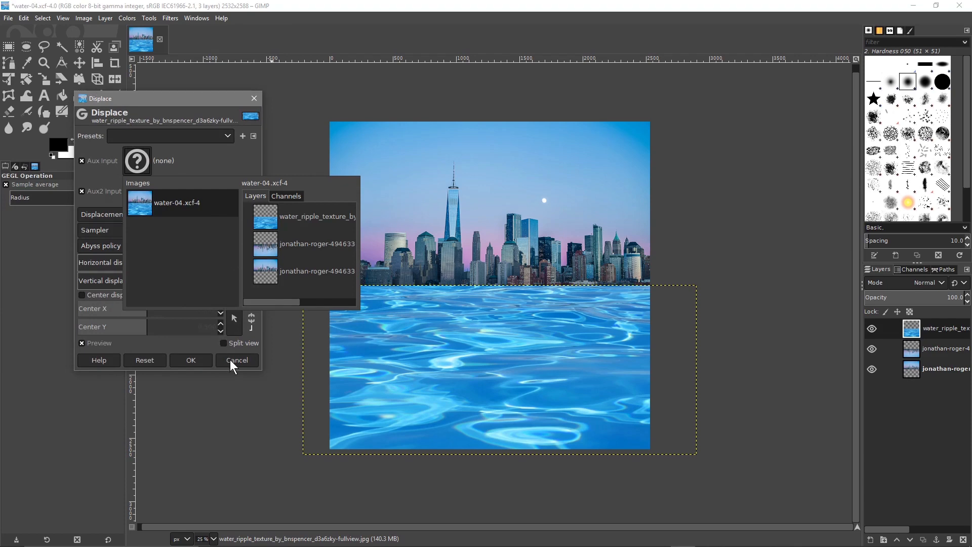
left_click(208, 345)
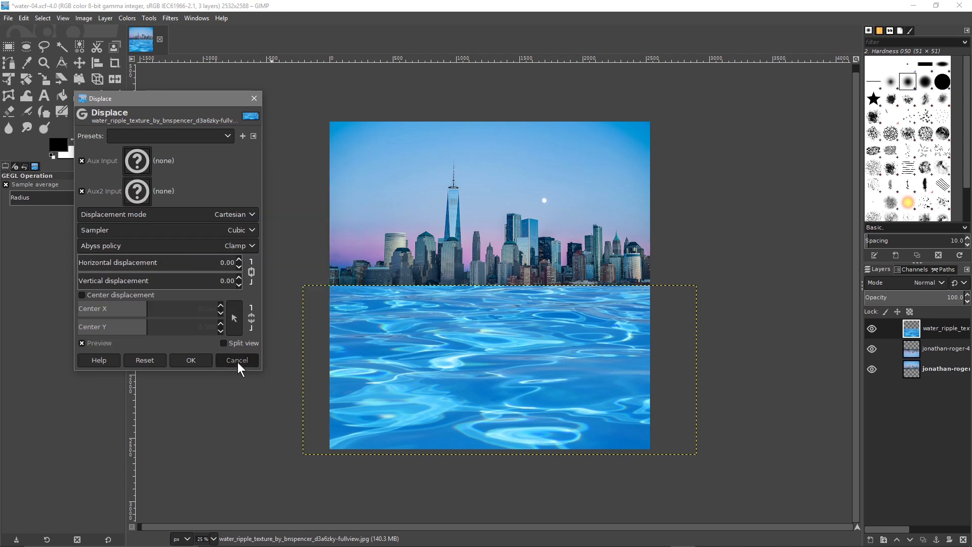
left_click(238, 361)
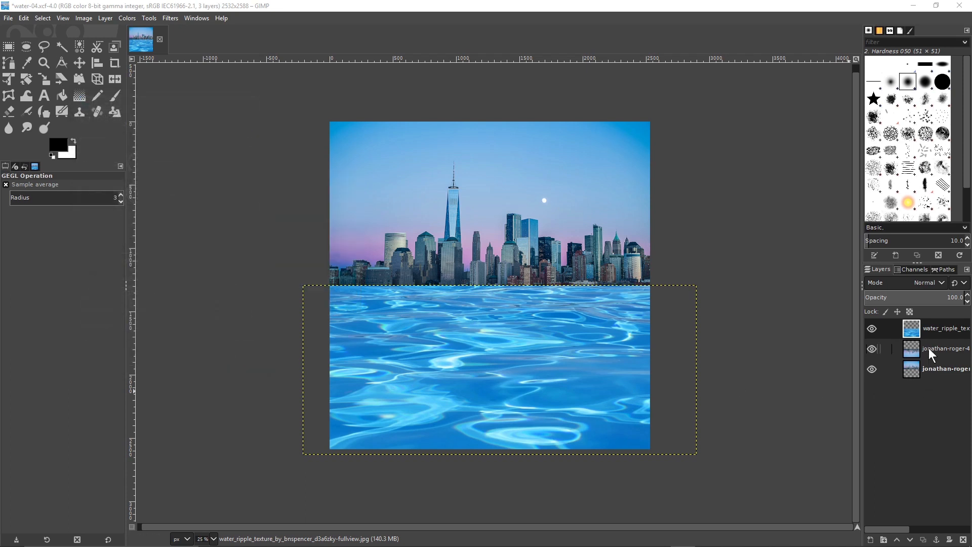
Move the water ripple texture layer below the reflection layer and start the Displace filter on the reflection layer.
left_click_drag(925, 325, 922, 361)
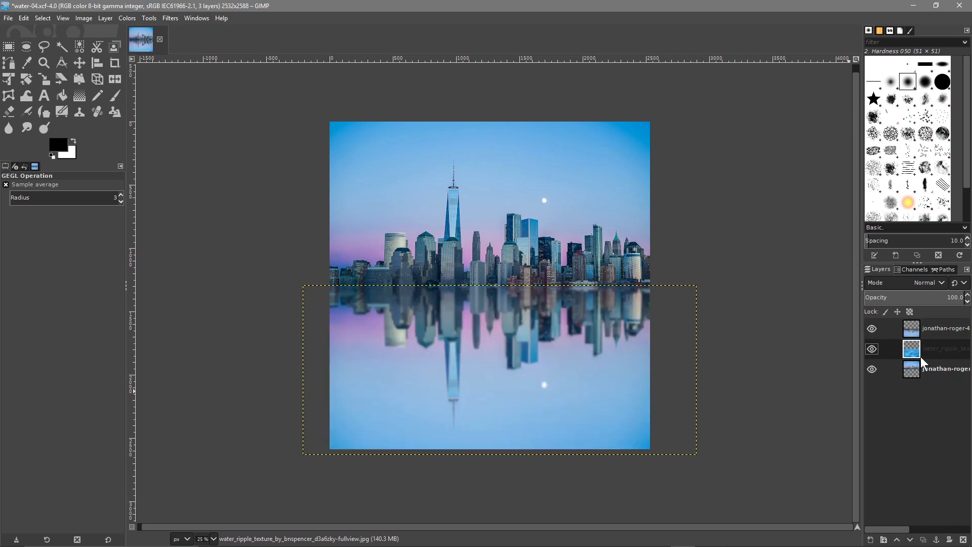
left_click(932, 328)
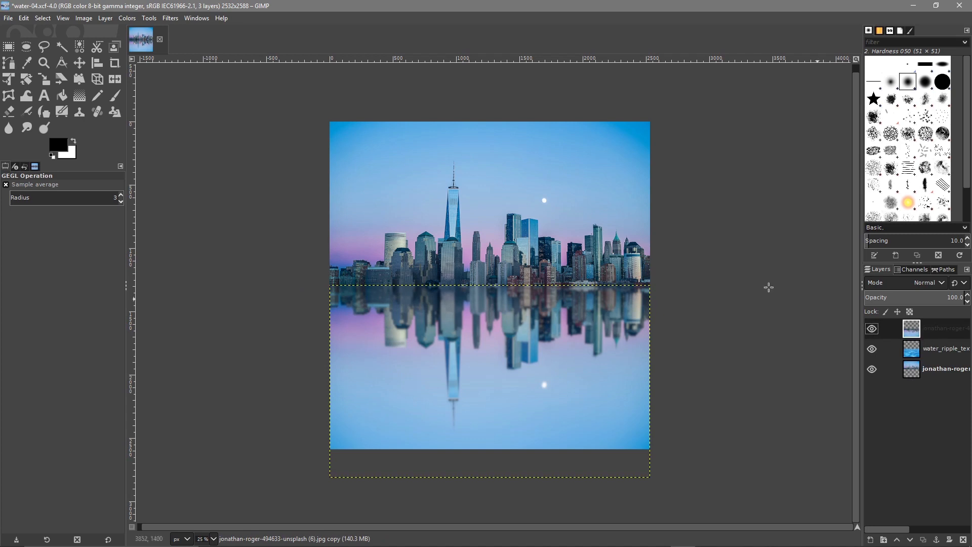
left_click(169, 19)
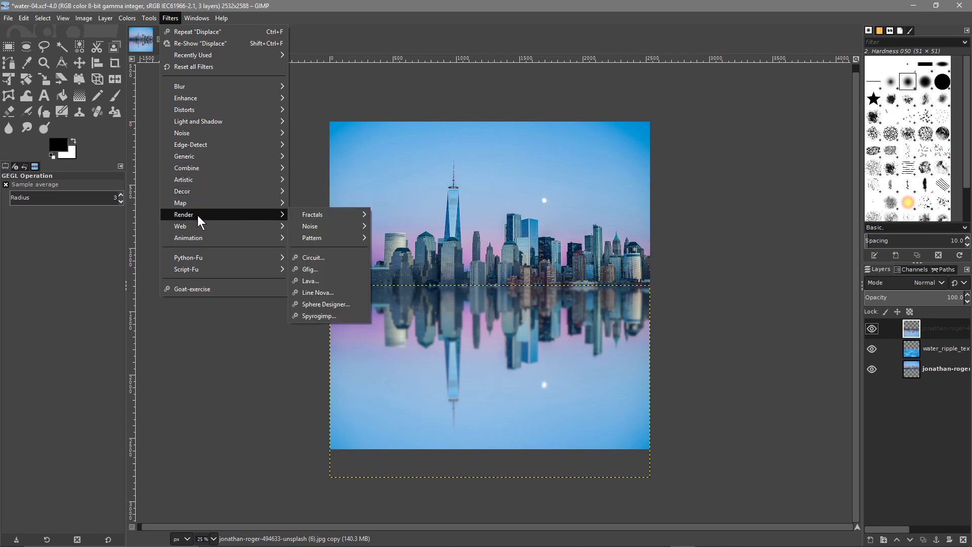
mouse_move(202, 205)
left_click(314, 215)
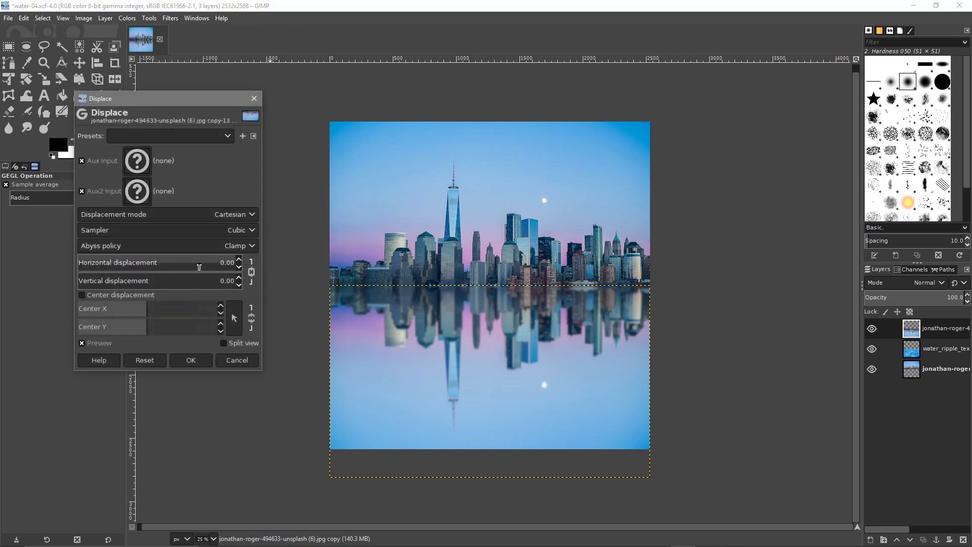
Assign the water ripple texture layer to both the Aux and Aux2 inputs of the Displace filter.
left_click(137, 161)
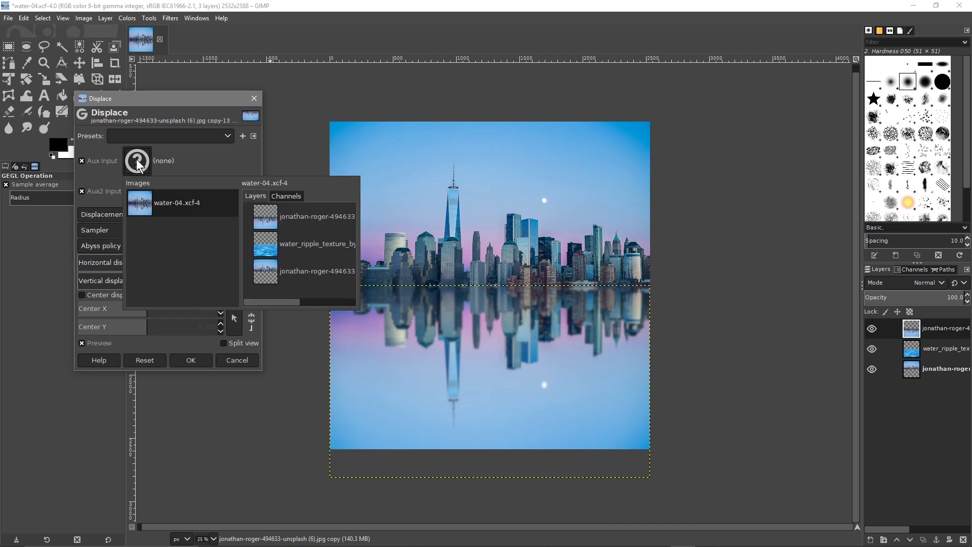
left_click(266, 246)
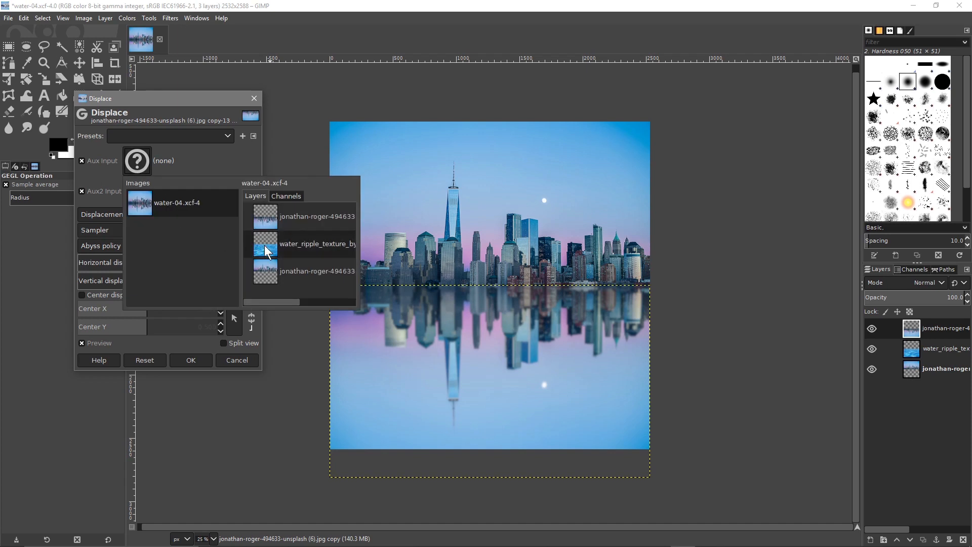
left_click(138, 188)
left_click(266, 273)
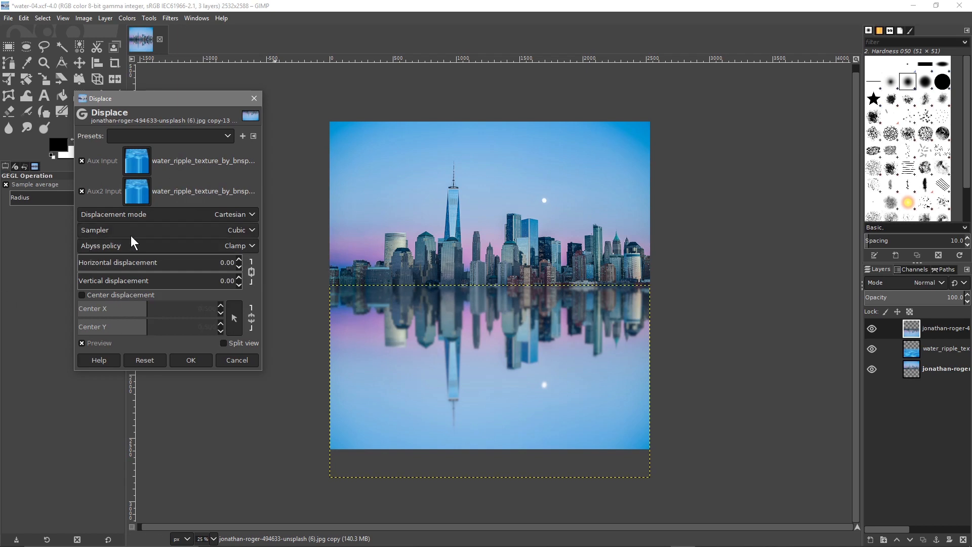
Set the linked horizontal and vertical displacement to 25.64.
left_click(86, 263)
mouse_move(86, 262)
left_mouse_down()
mouse_move(117, 263)
mouse_move(87, 263)
left_mouse_up()
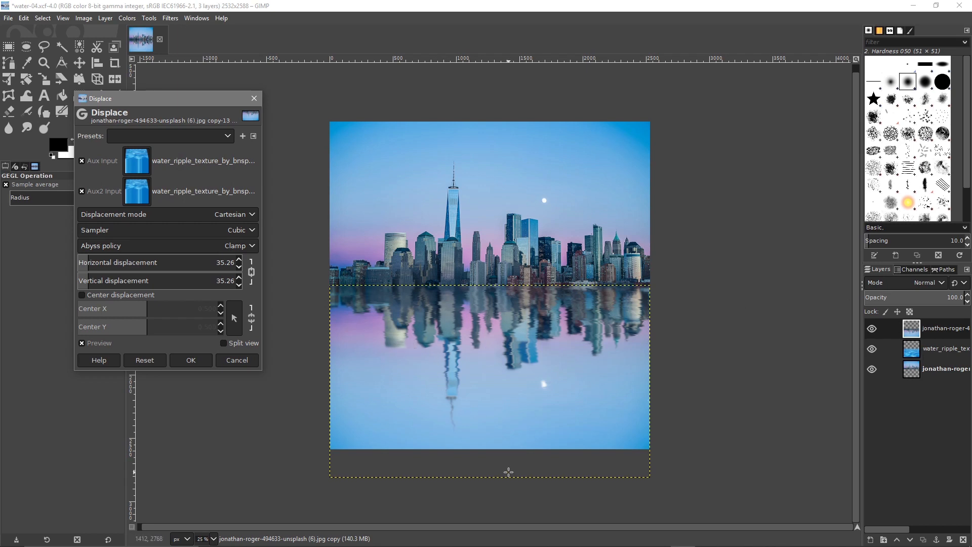
left_click_drag(94, 269, 85, 267)
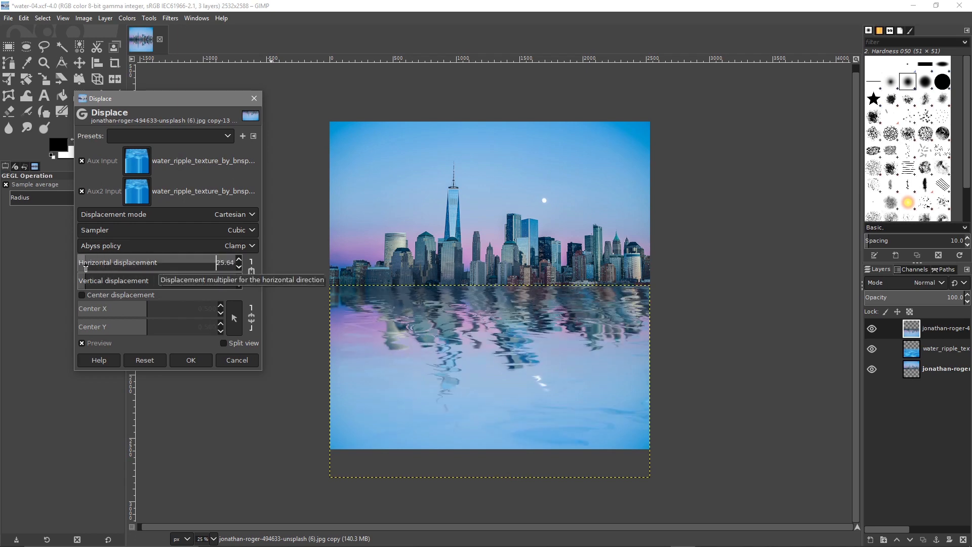
Try the None, Loop and White abyss policies for the displacement and return to Clamp.
left_click(107, 243)
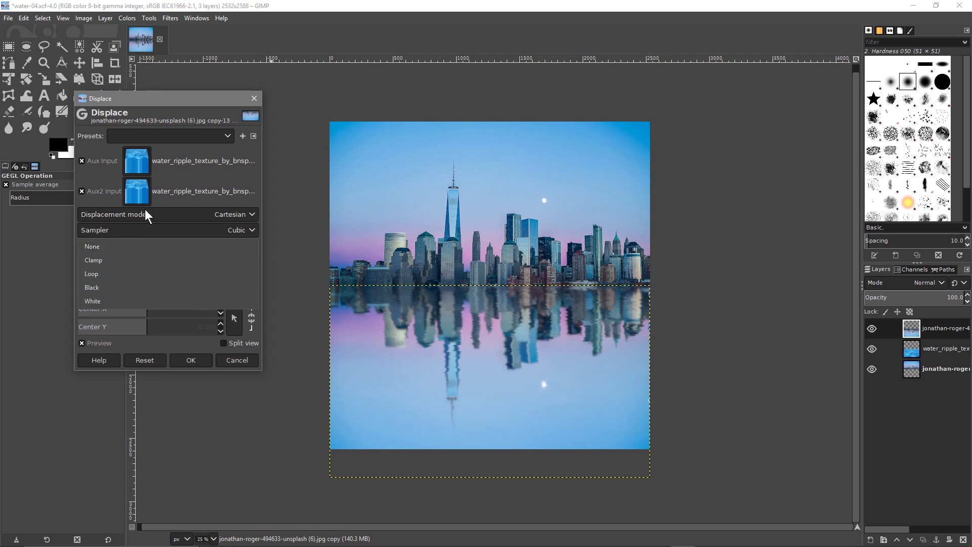
left_click(171, 205)
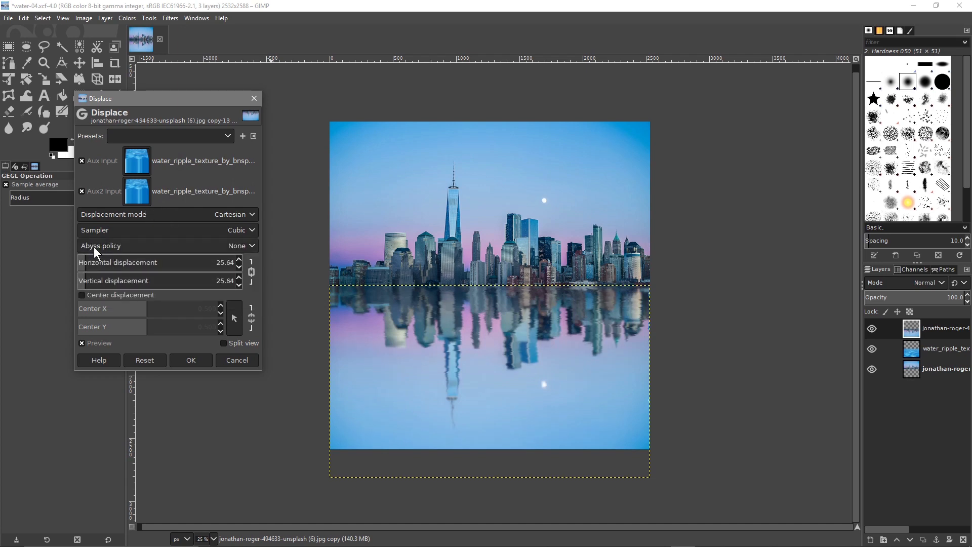
left_click(228, 245)
left_click(183, 257)
left_click(204, 244)
left_click(200, 260)
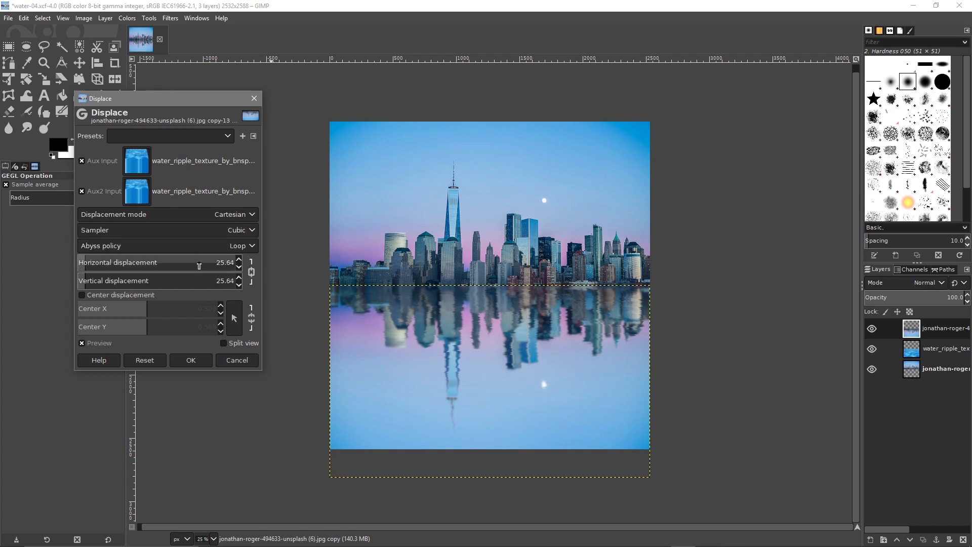
left_click(225, 246)
left_click(209, 269)
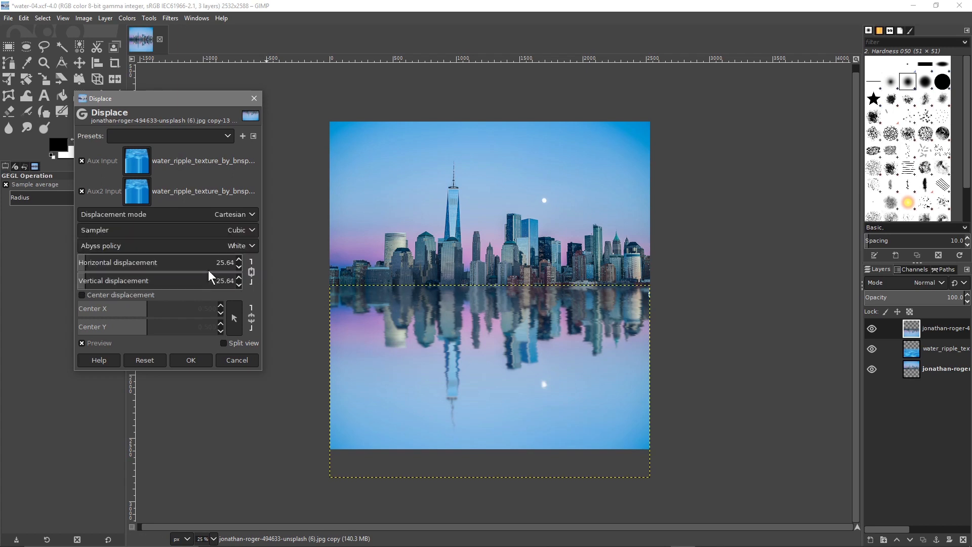
left_click(204, 246)
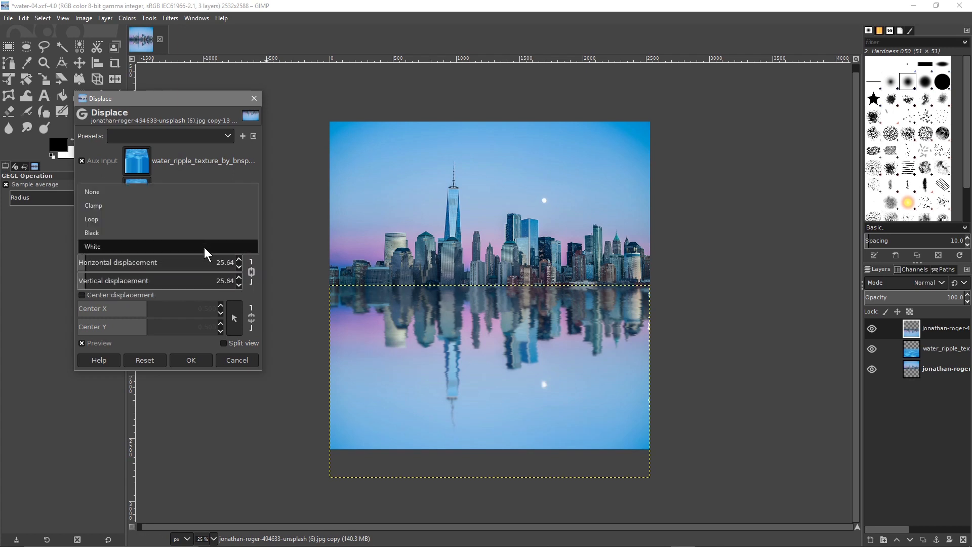
left_click(197, 192)
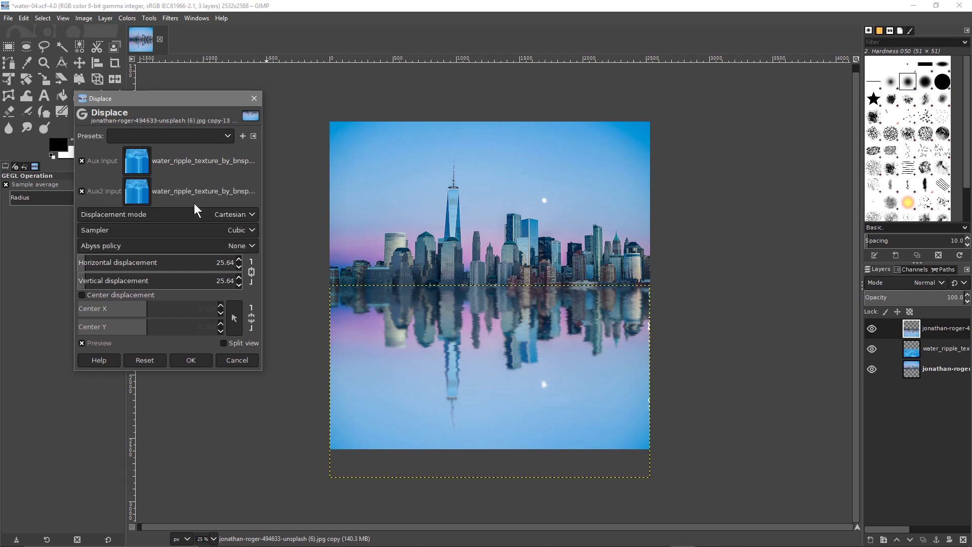
left_click(216, 246)
left_click(238, 261)
Enable center displacement and pick its center point near the middle of the reflection, at about X 0.493 and Y 0.273.
left_click(85, 295)
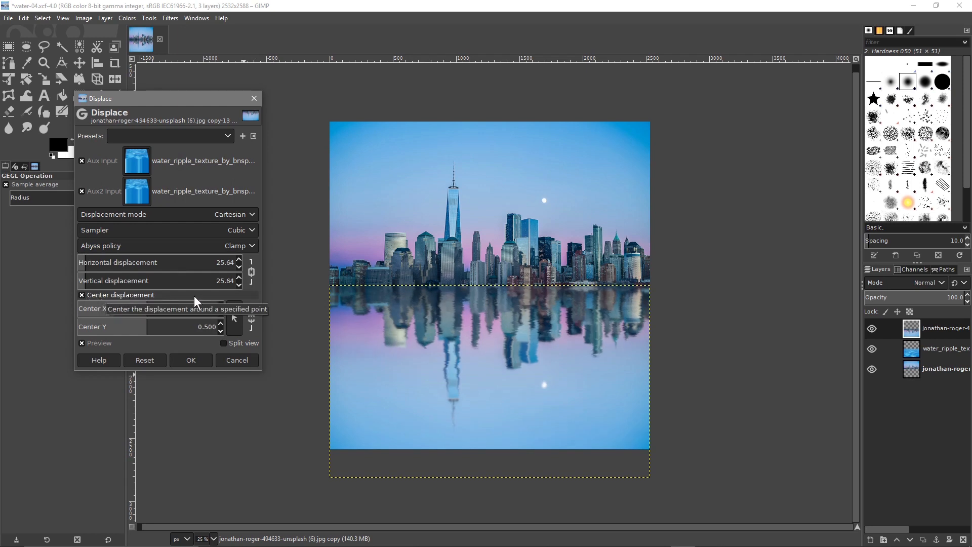
left_click(233, 317)
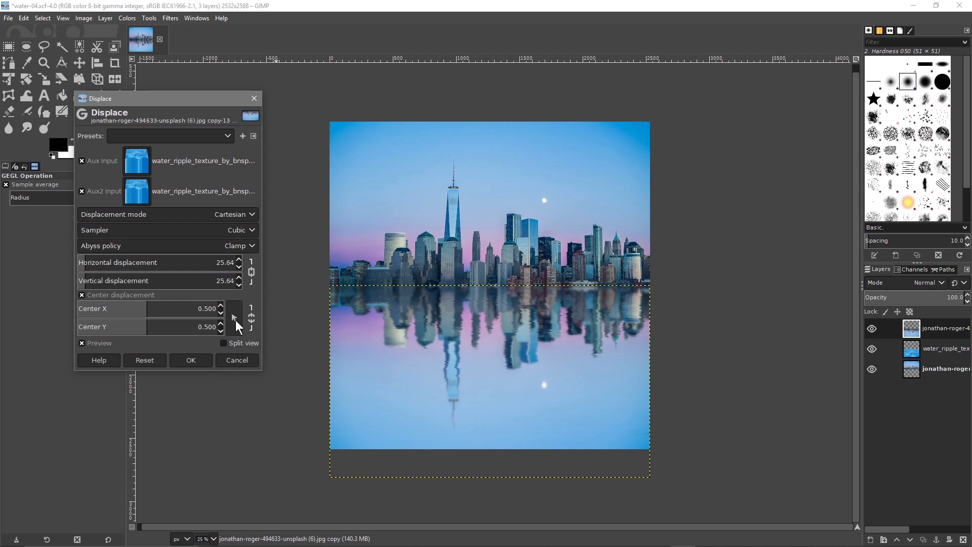
left_click(491, 306)
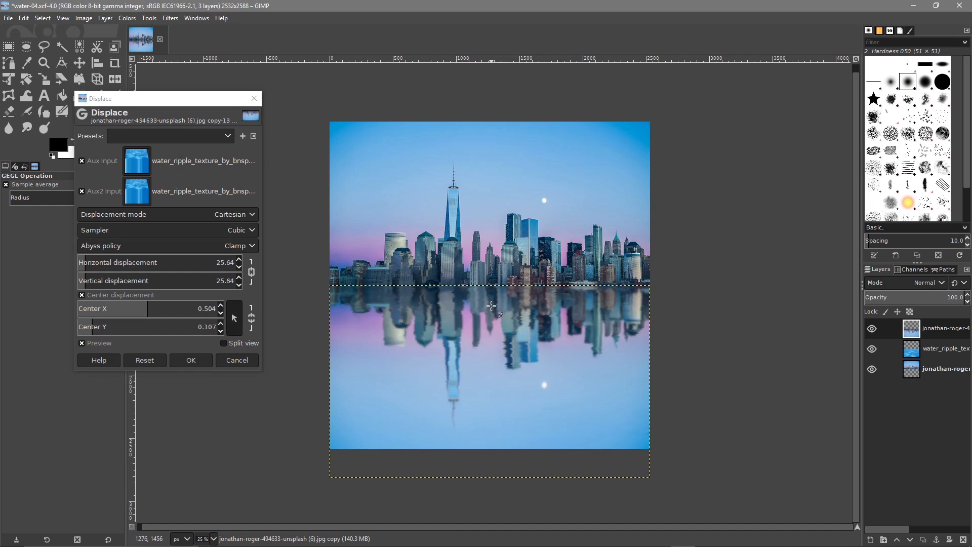
left_click(488, 338)
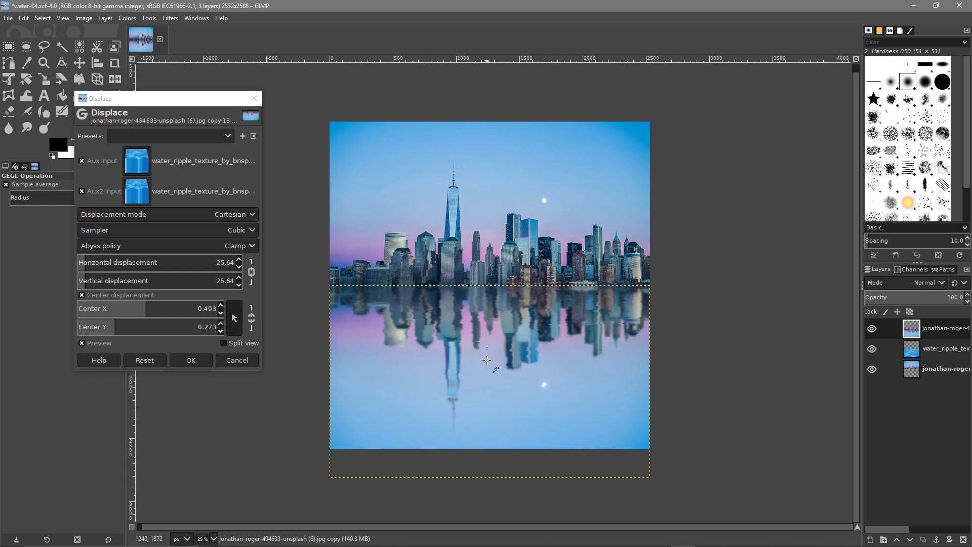
Try several center points for the displacement, both within the reflection and up in the skyline and sky.
left_click(486, 364)
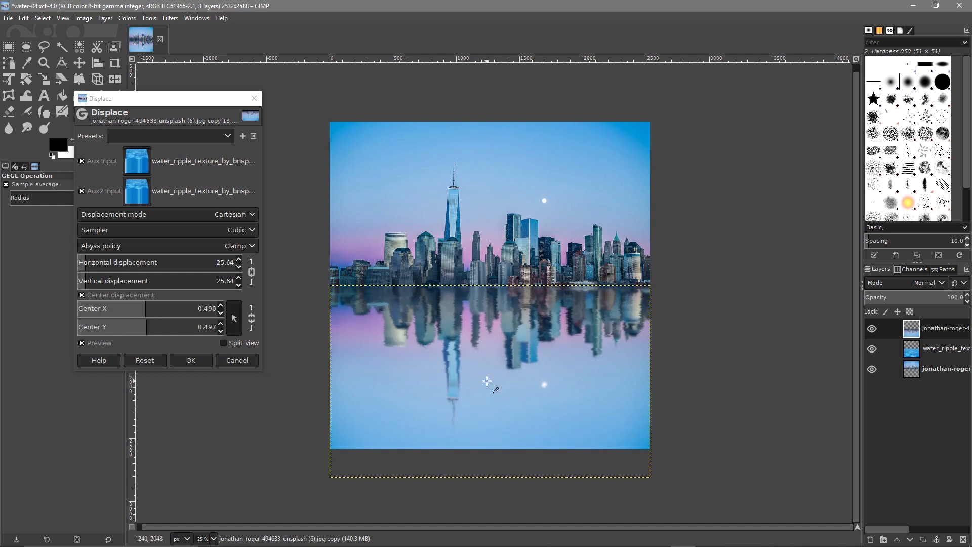
left_click(490, 334)
left_click_drag(491, 335, 501, 241)
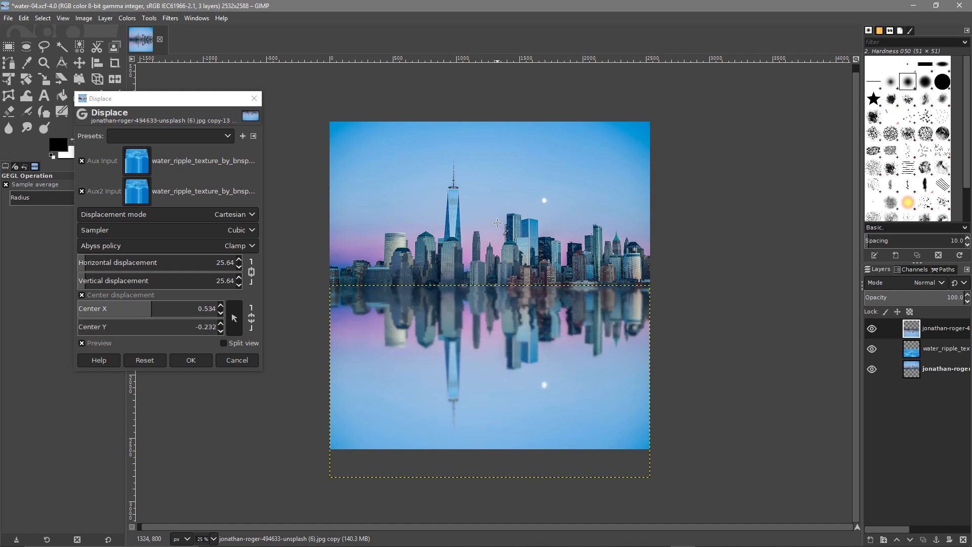
left_click(490, 252)
left_click(494, 265)
left_click(501, 151)
left_click(494, 266)
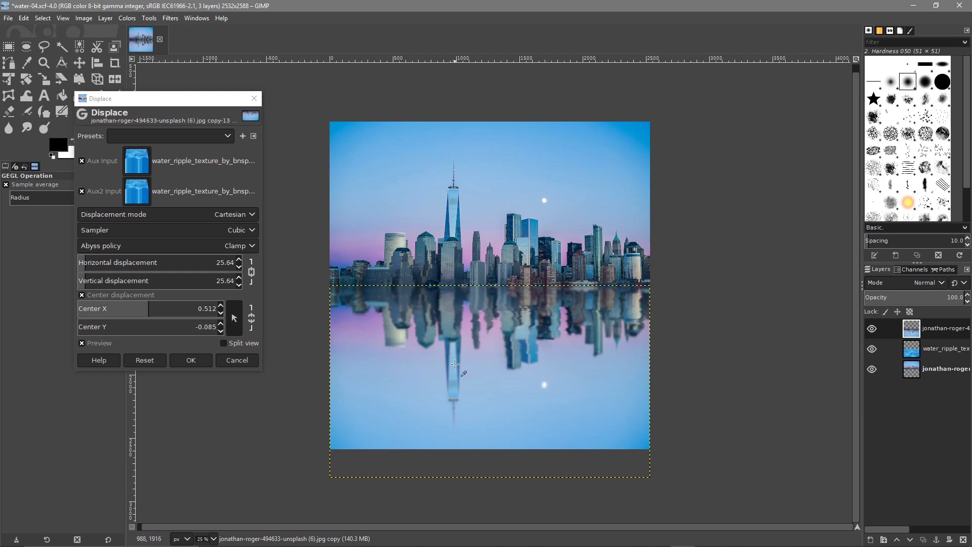
left_click(500, 318)
left_click(484, 399)
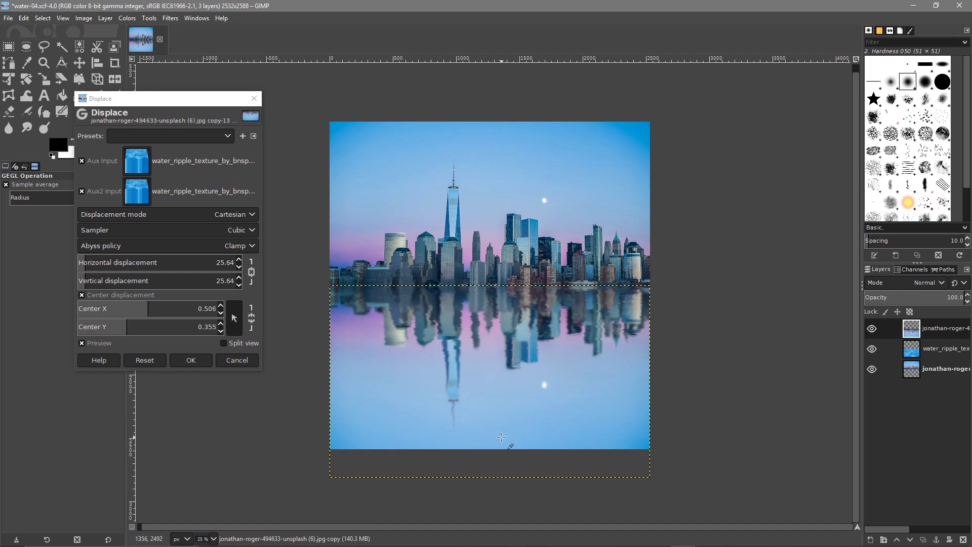
Pick the displacement center at about X 0.524 and Y 0.355 and apply the Displace filter.
left_click(495, 381)
left_click(501, 353)
left_click(498, 344)
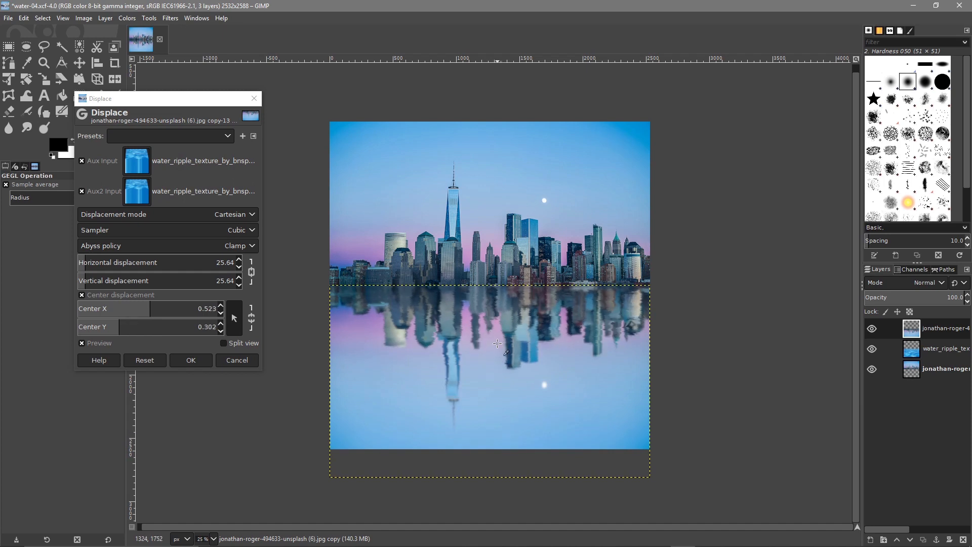
left_click(497, 346)
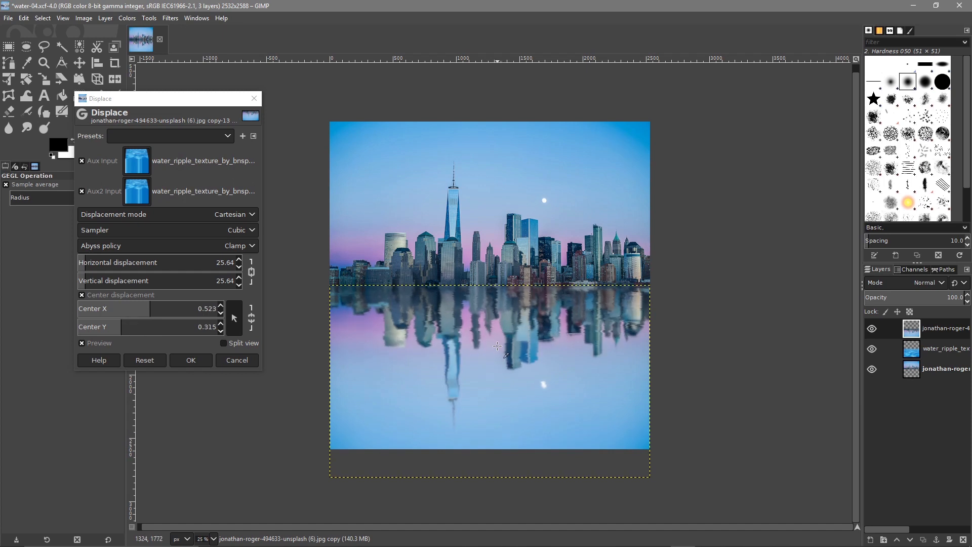
left_click(498, 354)
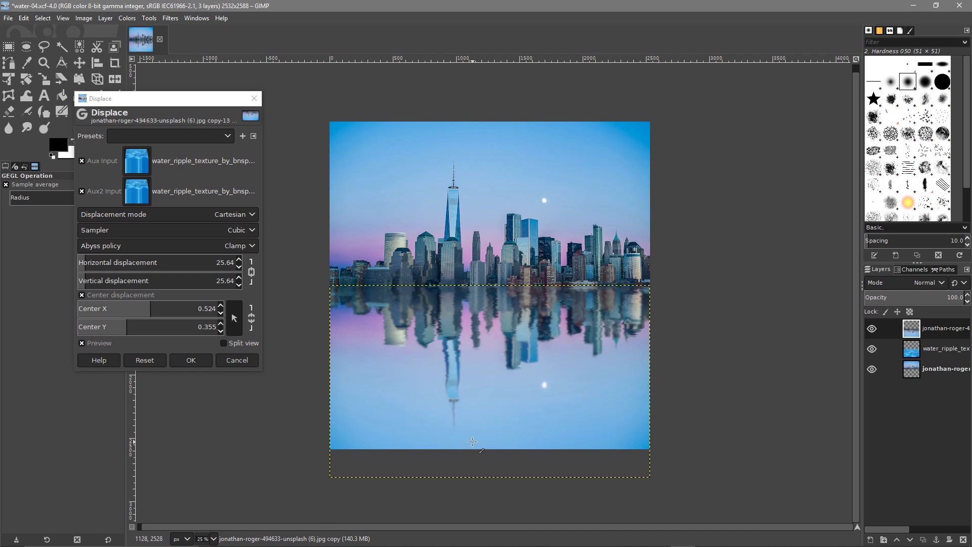
left_click(201, 357)
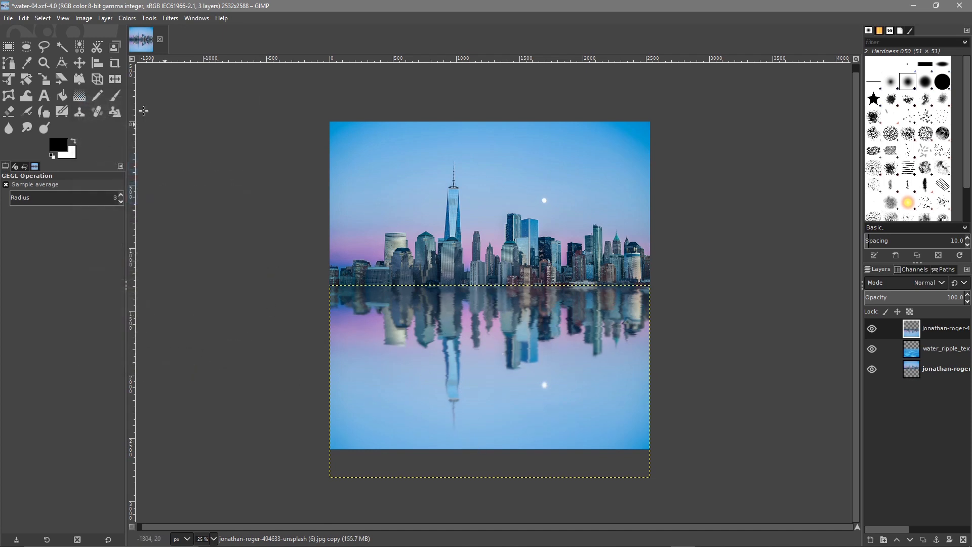
Save the project and export the image as water-04.jpg with a JPEG quality of 90.
left_click(8, 18)
left_click(14, 123)
left_click(6, 19)
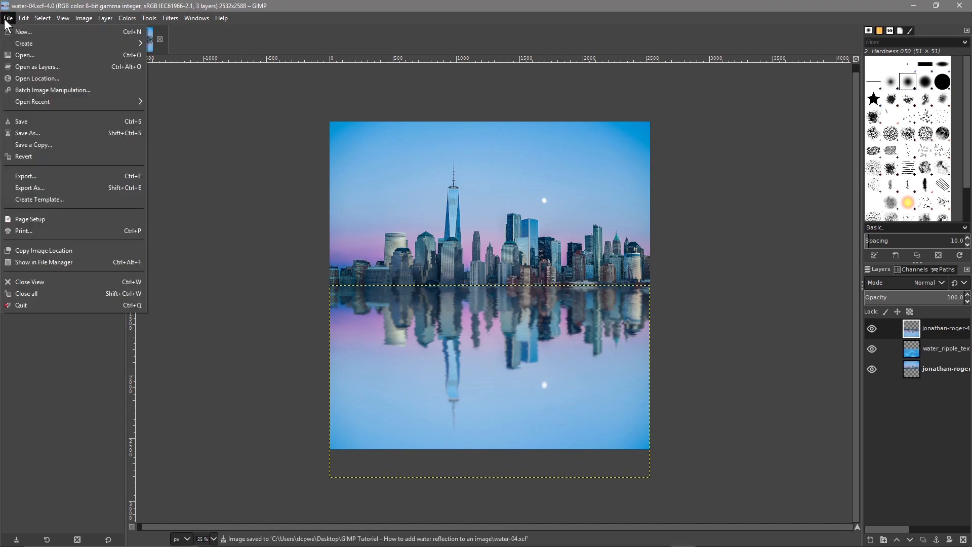
left_click(30, 188)
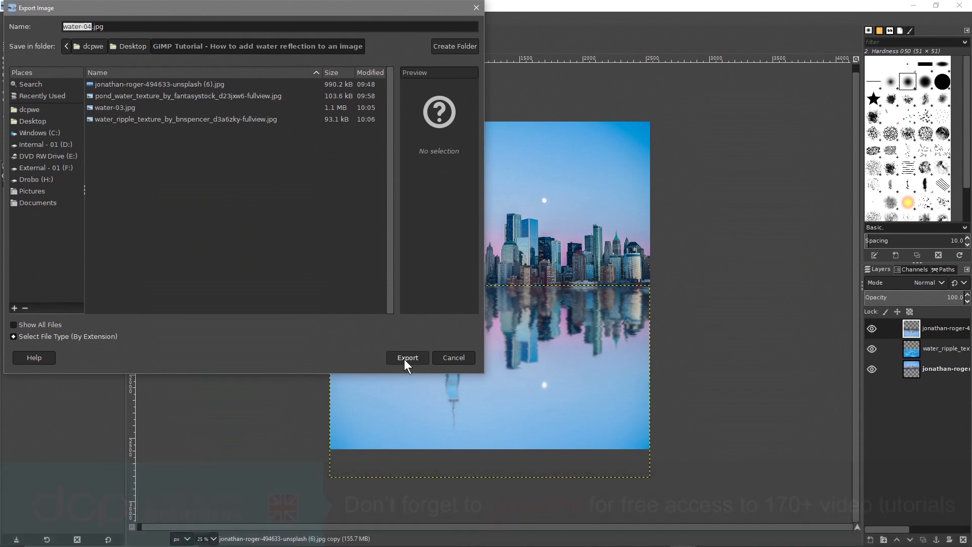
left_click(407, 358)
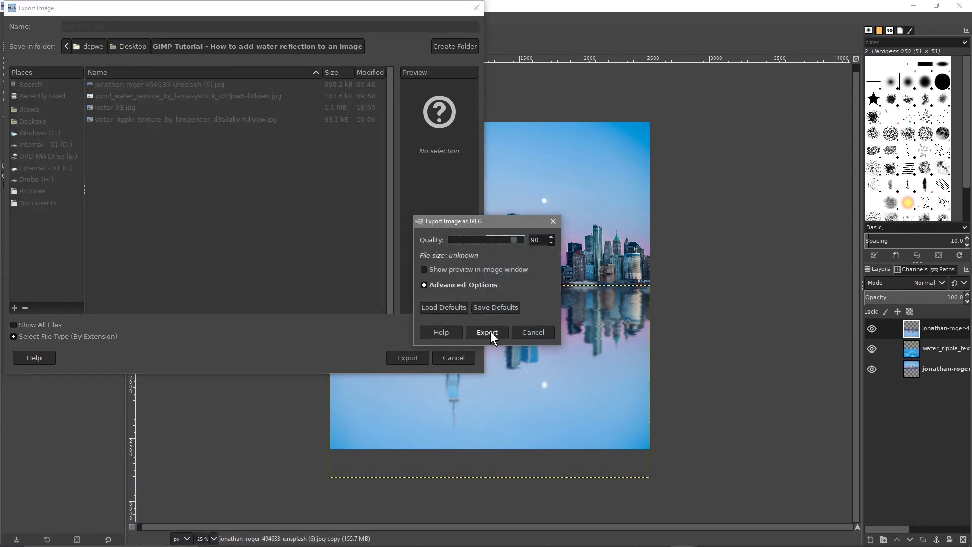
left_click(490, 332)
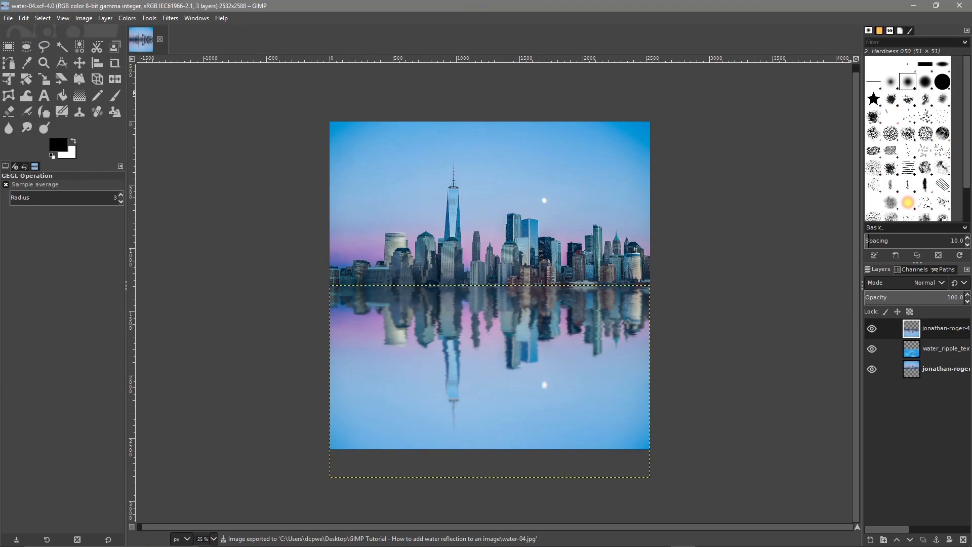
Close GIMP and open the water reflection tutorial folder from the desktop.
left_click(957, 7)
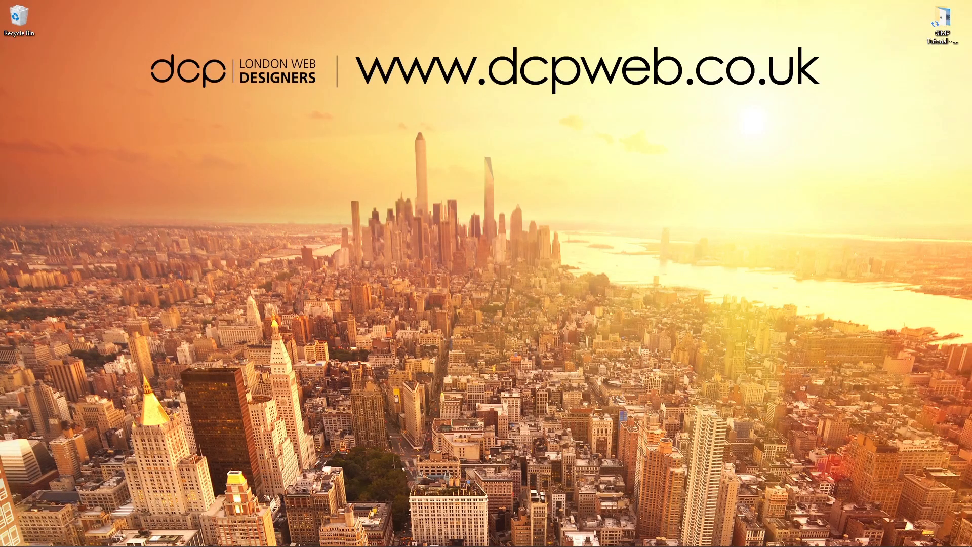
double_click(937, 18)
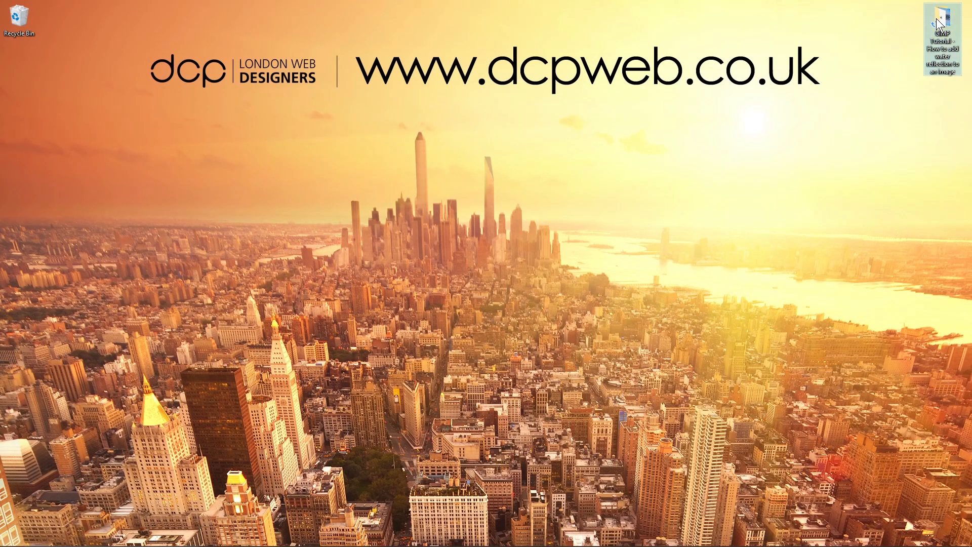
left_click(341, 156)
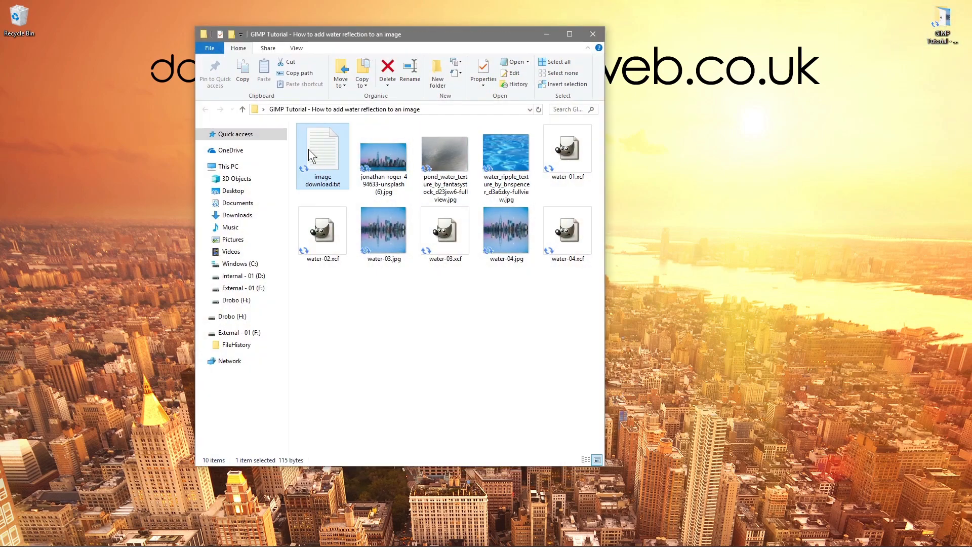
Copy the address of the Water Ripple Texture page in Chrome and open image download.txt from the tutorial folder.
left_click(658, 543)
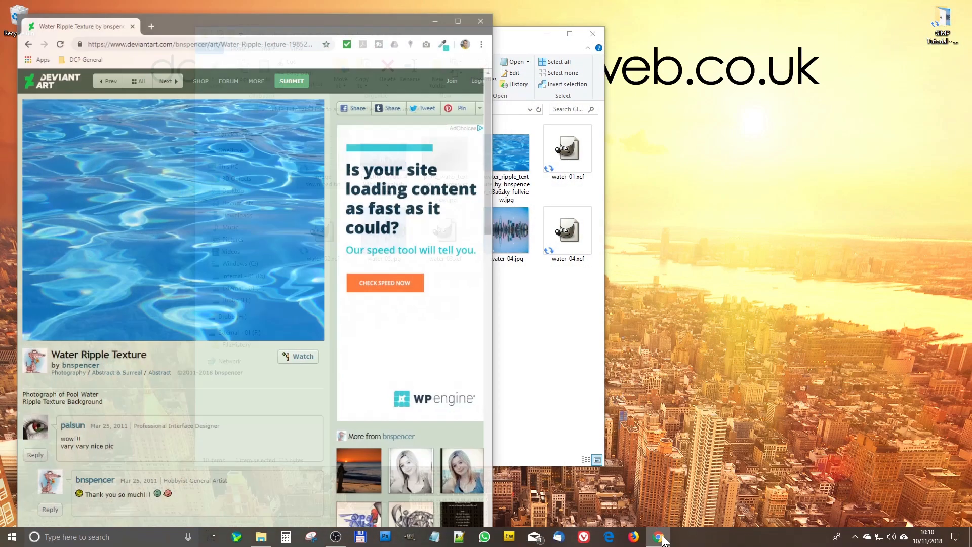
left_click(176, 33)
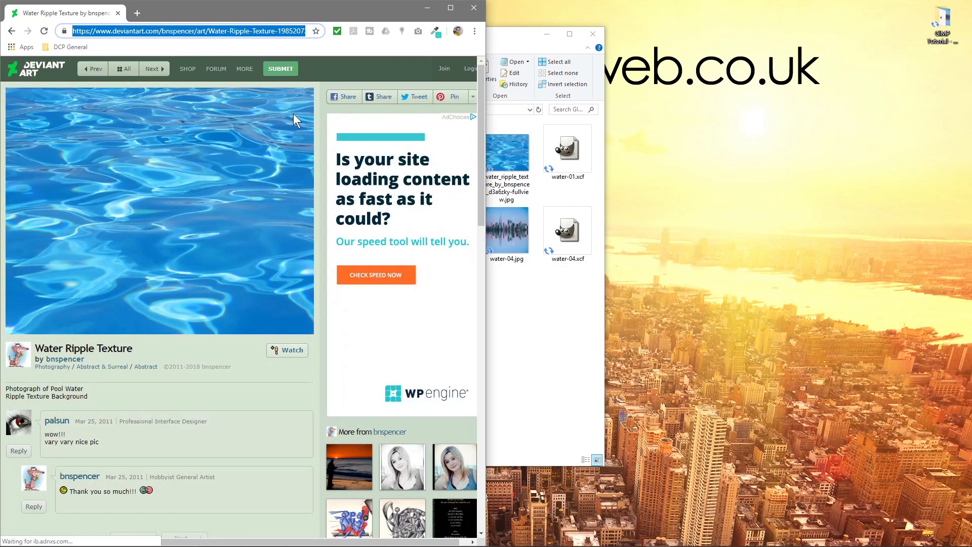
left_click(499, 283)
double_click(320, 156)
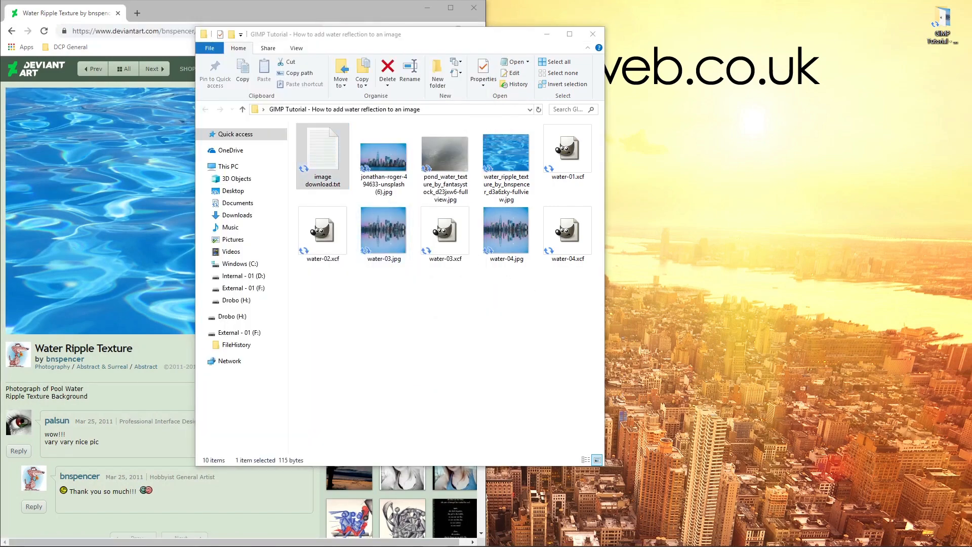
left_click_drag(484, 136, 481, 134)
left_click(470, 186)
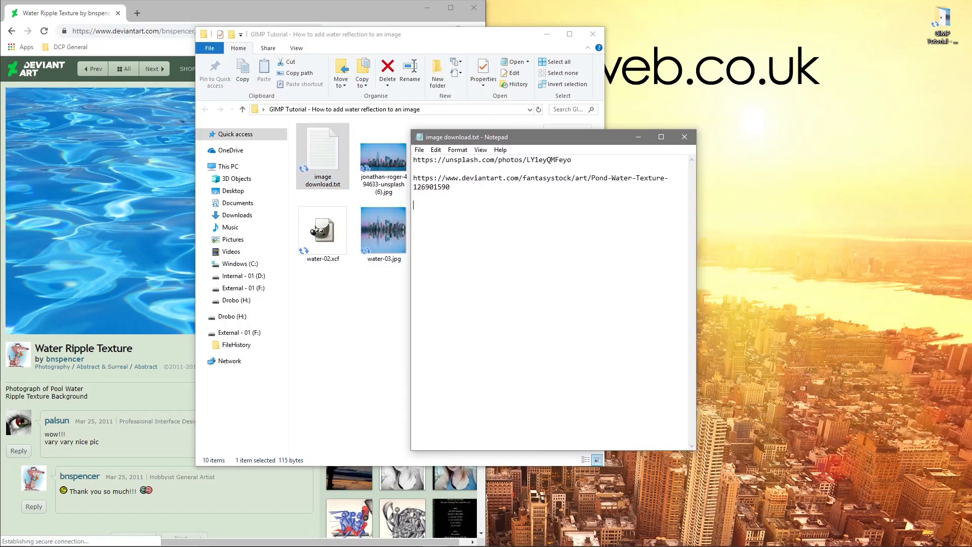
Add the copied Water Ripple Texture page address below the existing links in image download.txt, then save and close the file.
key("Return")
key("Return")
type("https://www.deviantart.com/bnspencer/art/Water-Ripple-Texture-198520738")
key("ctrl+s")
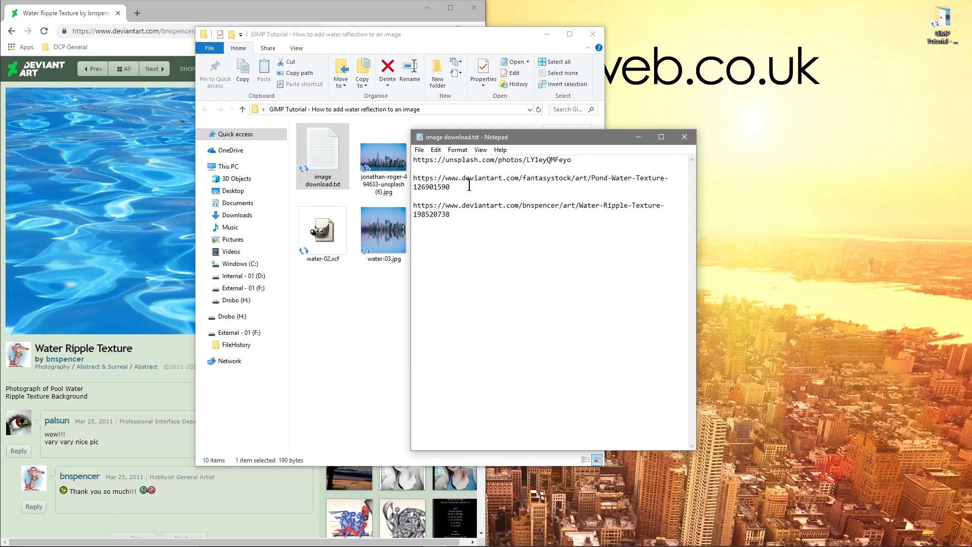
left_click(684, 137)
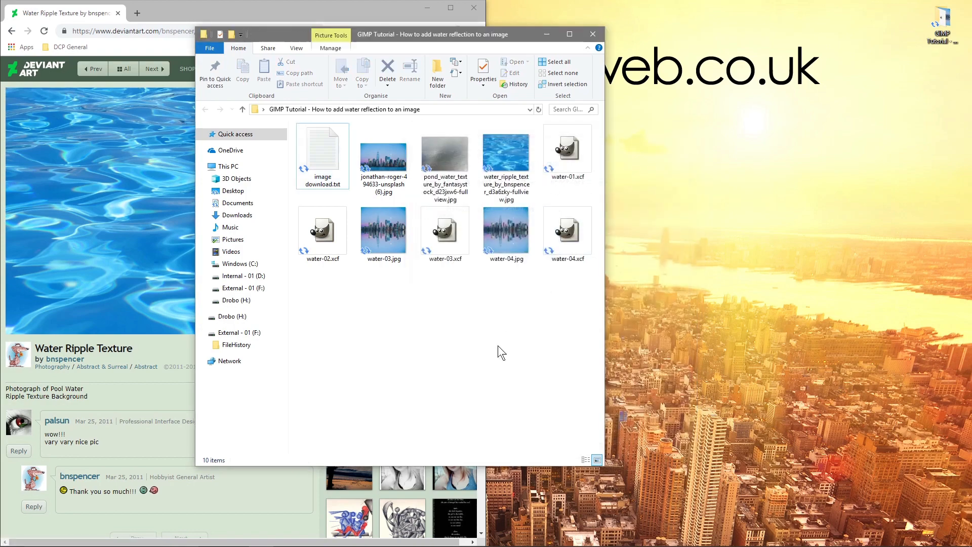
Open water-03.jpg and water-04.jpg side by side in Photos to compare their water reflections.
double_click(384, 236)
left_click_drag(616, 14, 0, 61)
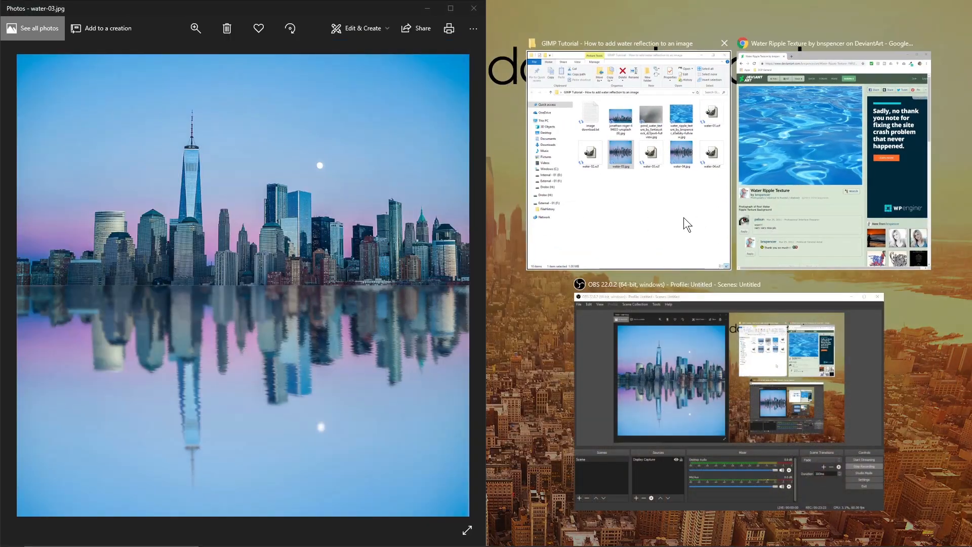
left_click(684, 217)
double_click(671, 213)
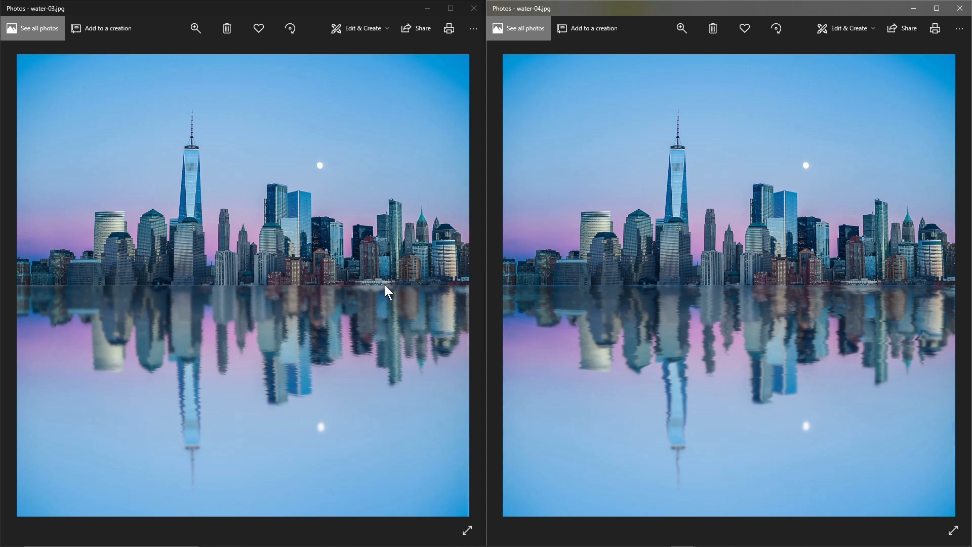
Close both Photos windows and the browser with the Water Ripple Texture page.
left_click(473, 8)
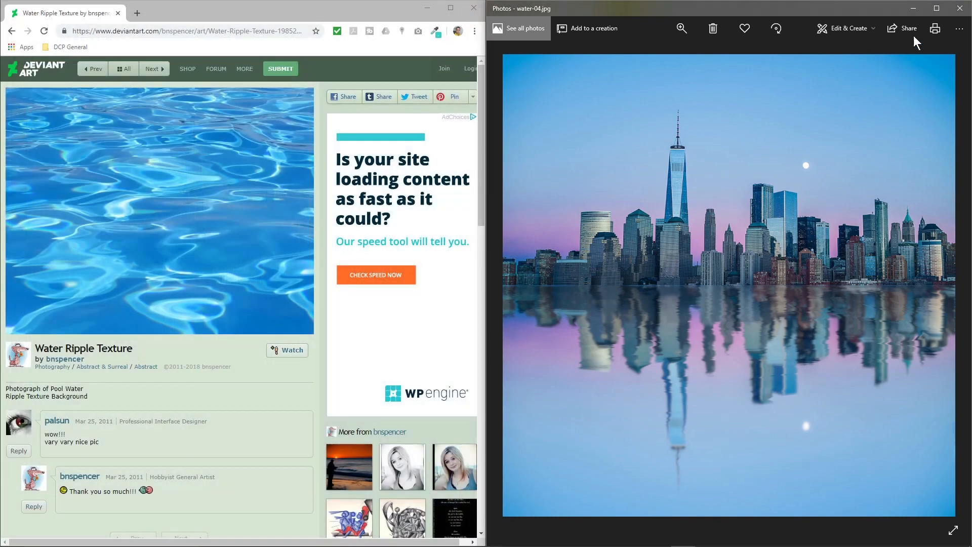
left_click(960, 9)
left_click(473, 8)
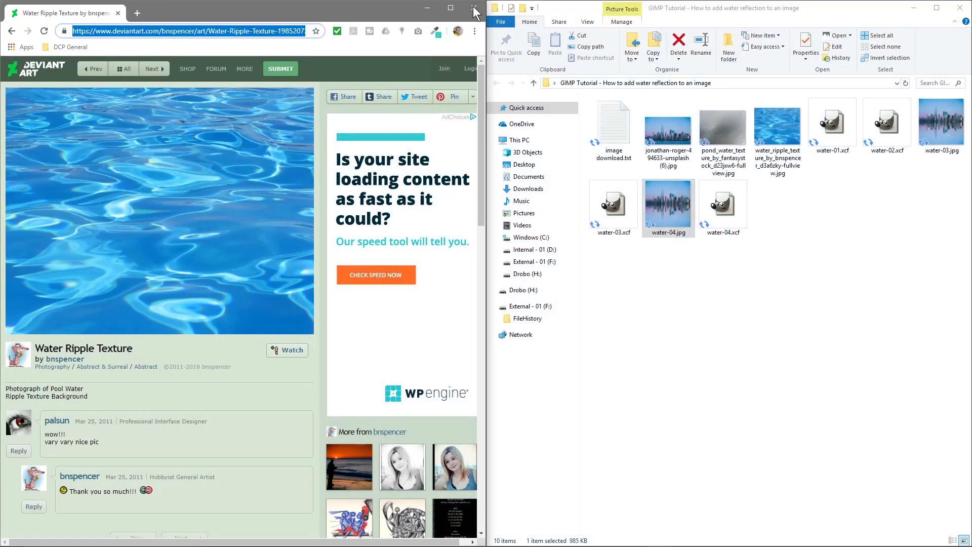
left_click(474, 8)
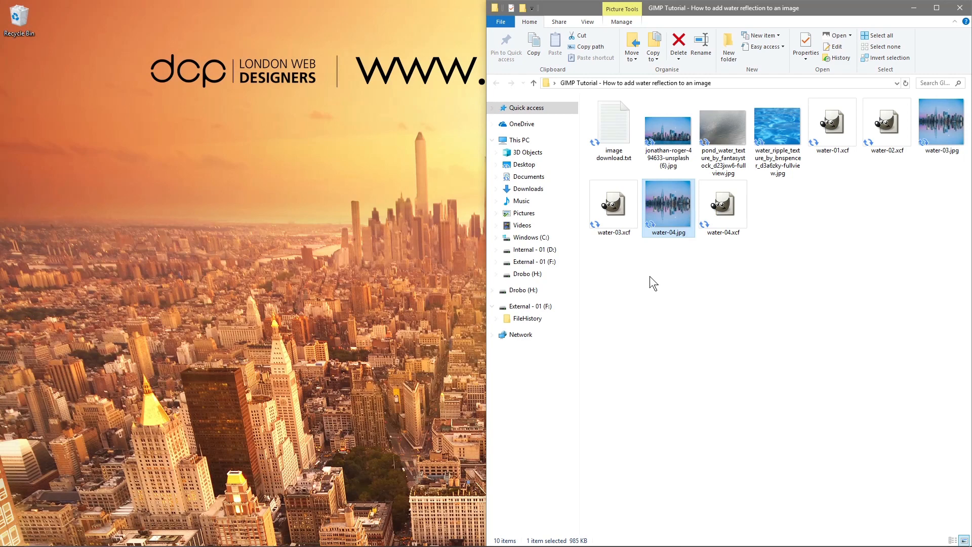
Open water-01.xcf in GIMP to review the undisplaced reflection and its layers, then close GIMP.
left_click(831, 129)
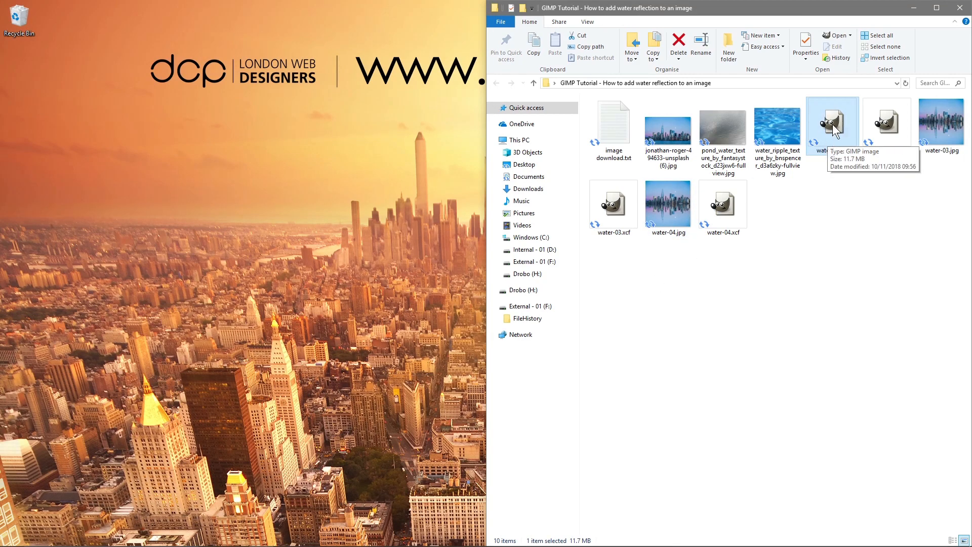
double_click(832, 127)
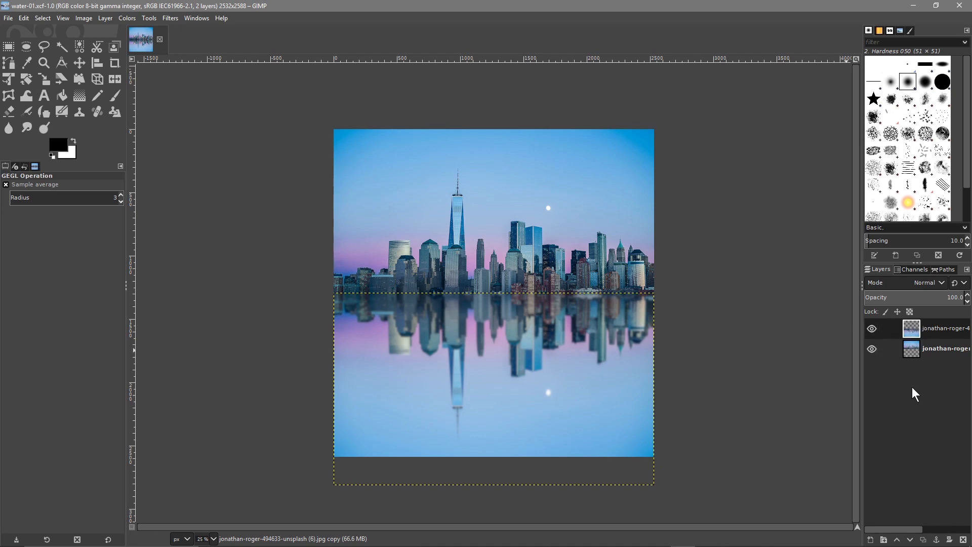
left_click(960, 11)
left_click(654, 265)
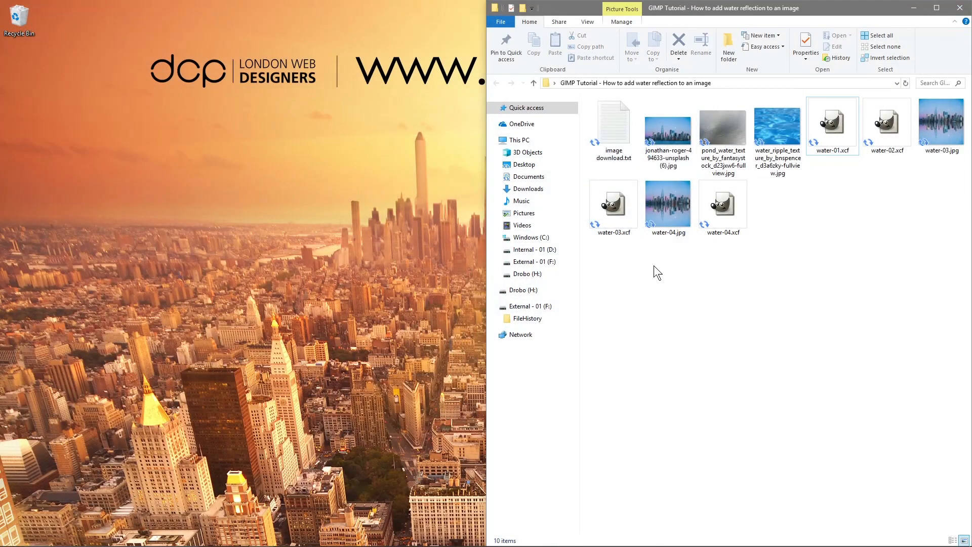
Close the tutorial folder window and return to the desktop.
left_click(730, 197)
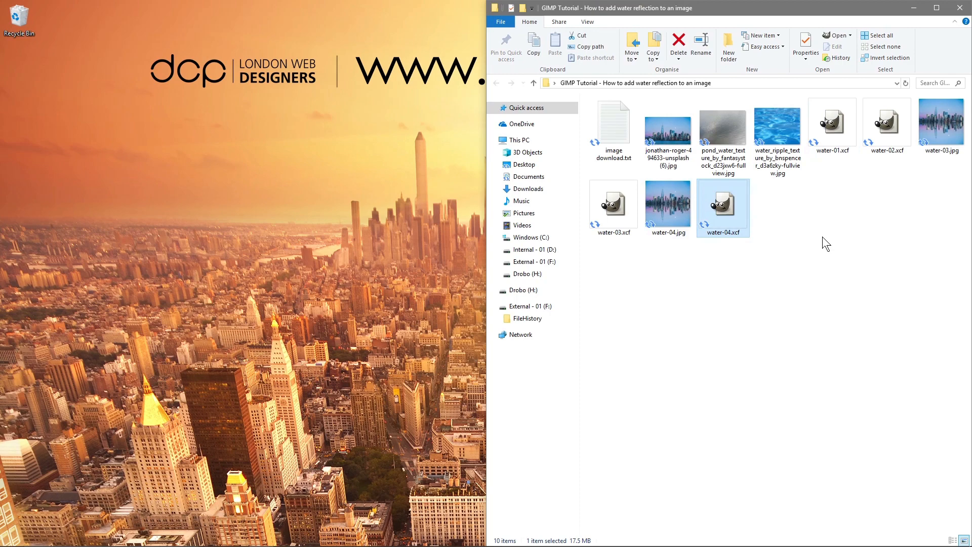
left_click(960, 7)
left_click(579, 334)
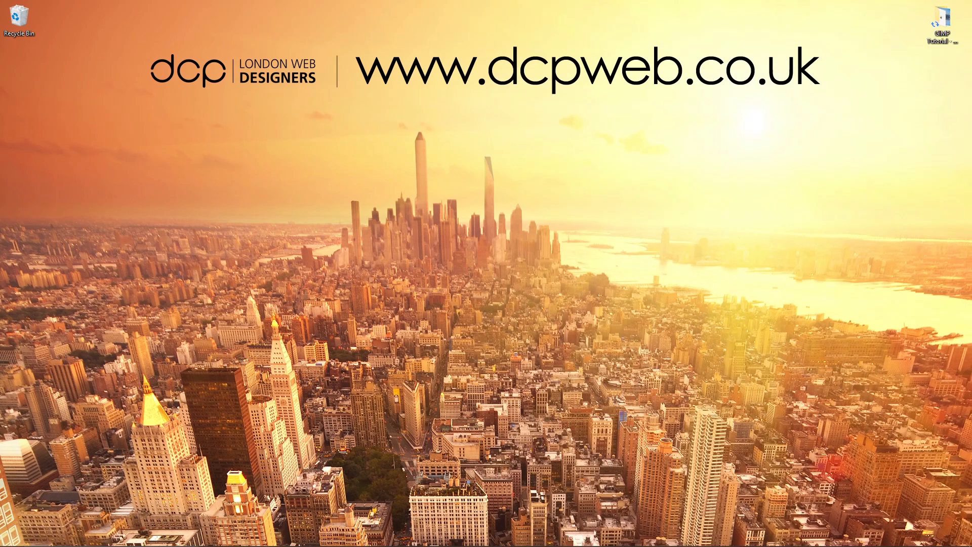